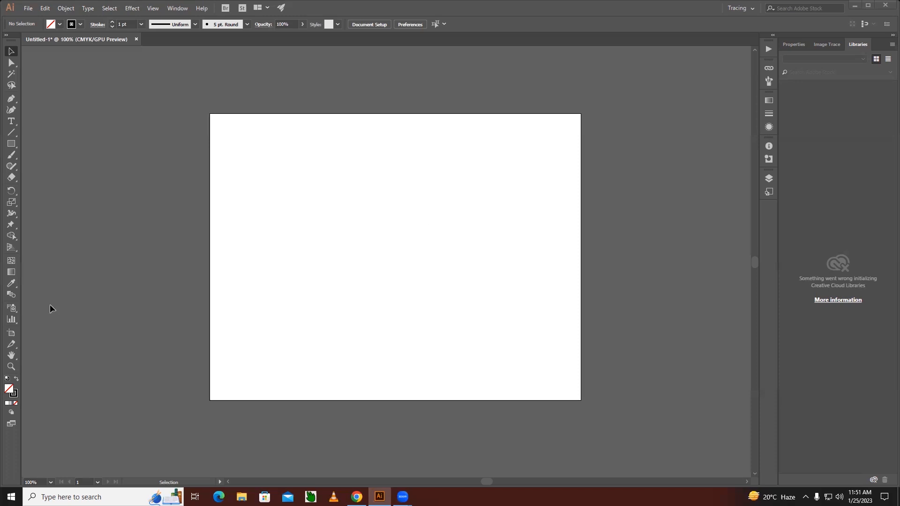
Draw a rectangle about 63.5 × 75.5 mm and an ellipse about 65 × 67 mm overlapping its lower-right corner.
left_click(11, 144)
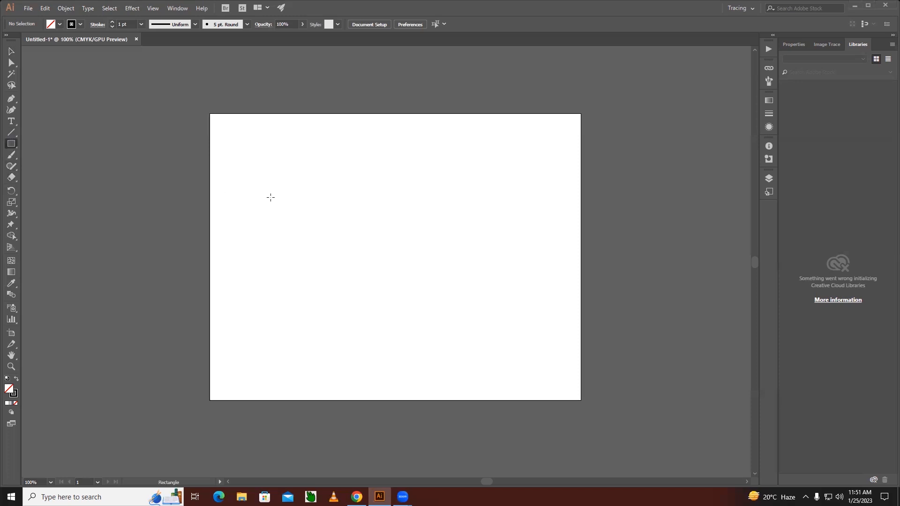
left_click_drag(234, 148, 319, 248)
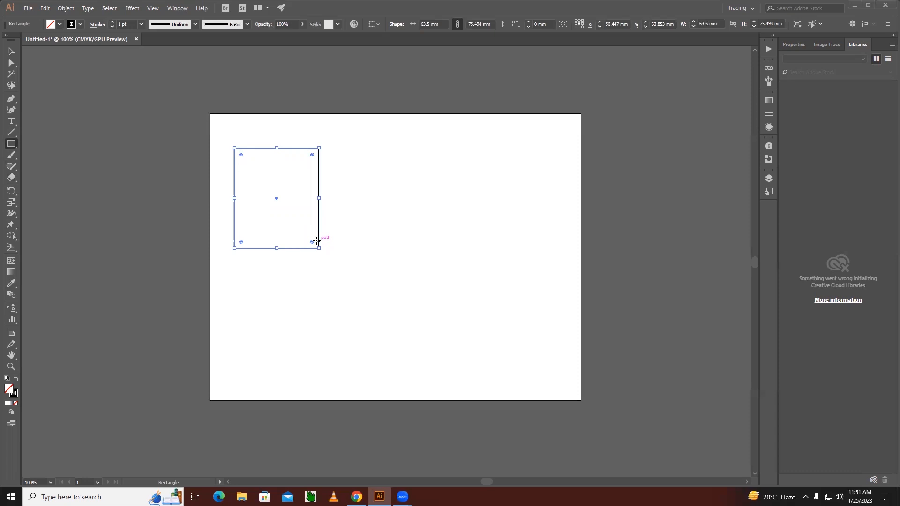
right_click(8, 145)
left_click(42, 165)
left_click_drag(280, 204, 367, 294)
Duplicate the rectangle and overlapping circle together about 137 mm to the right on the same level.
left_click(11, 51)
left_click(182, 162)
left_click_drag(219, 139, 501, 226)
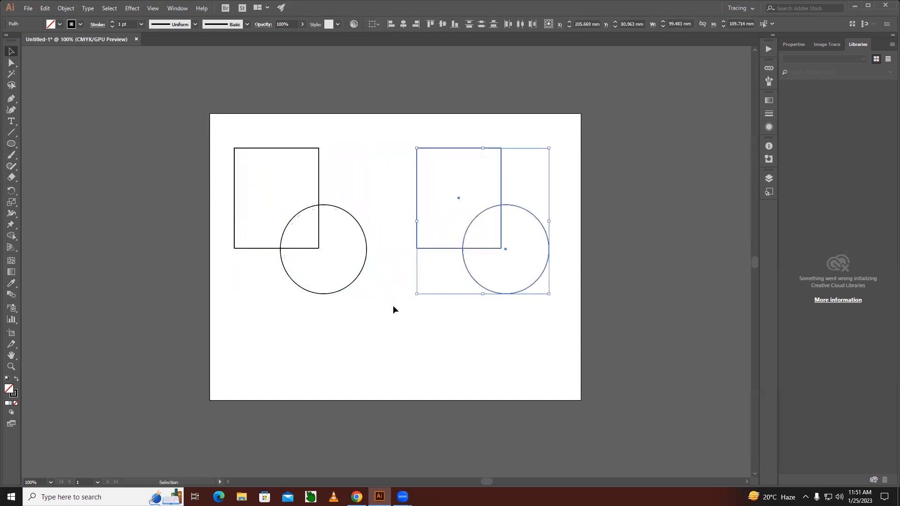
left_click(393, 305)
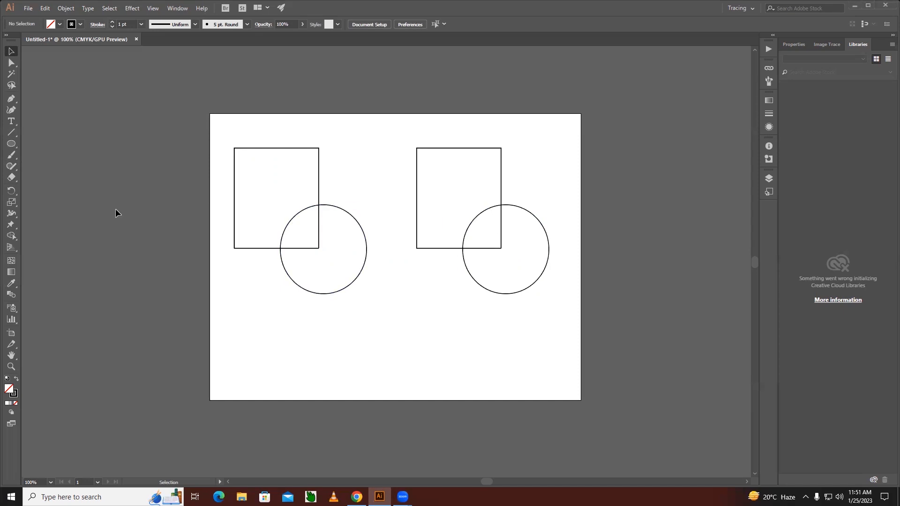
Merge the left rectangle and circle into a single outline with the Shape Builder tool.
left_click_drag(223, 137, 372, 311)
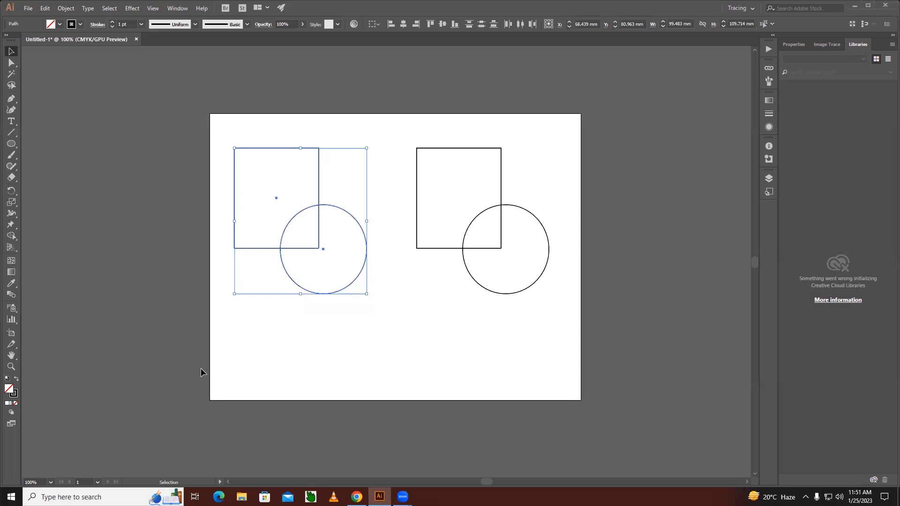
left_click(13, 238)
key("shift")
key("shift+m")
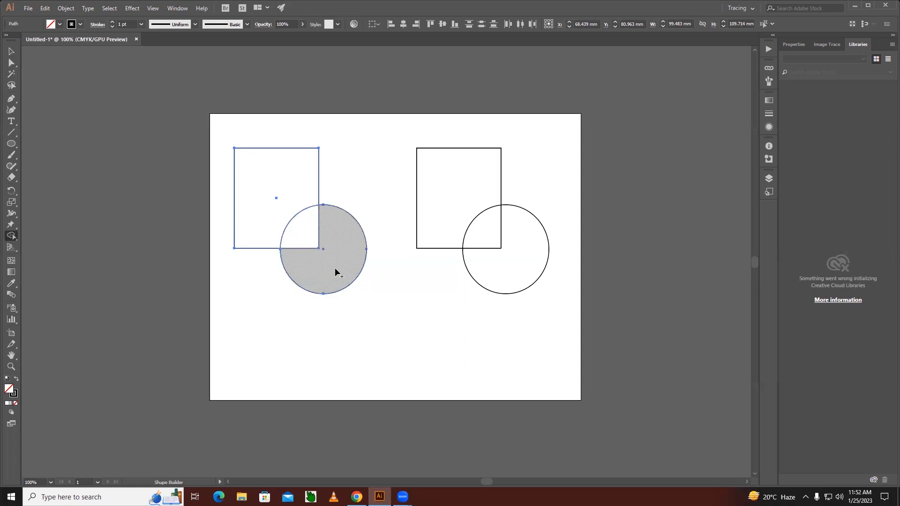
left_click_drag(335, 271, 303, 237)
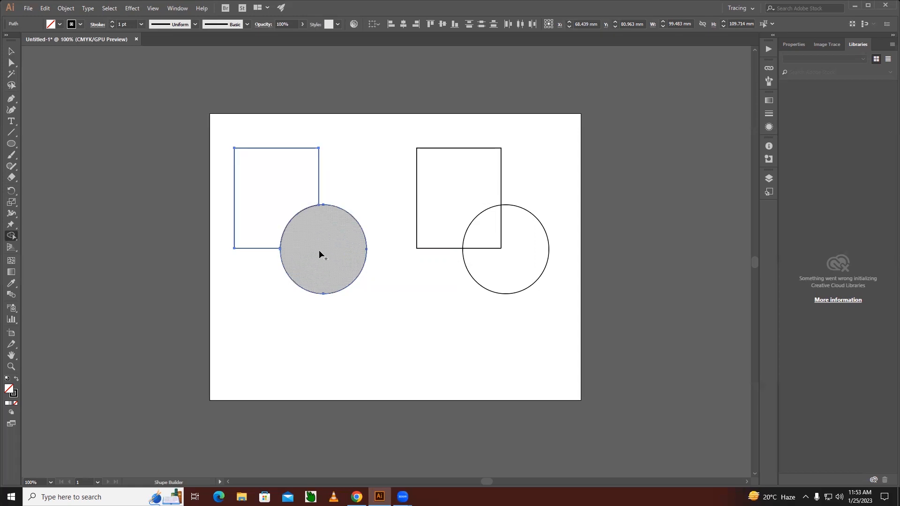
left_click_drag(317, 251, 273, 200)
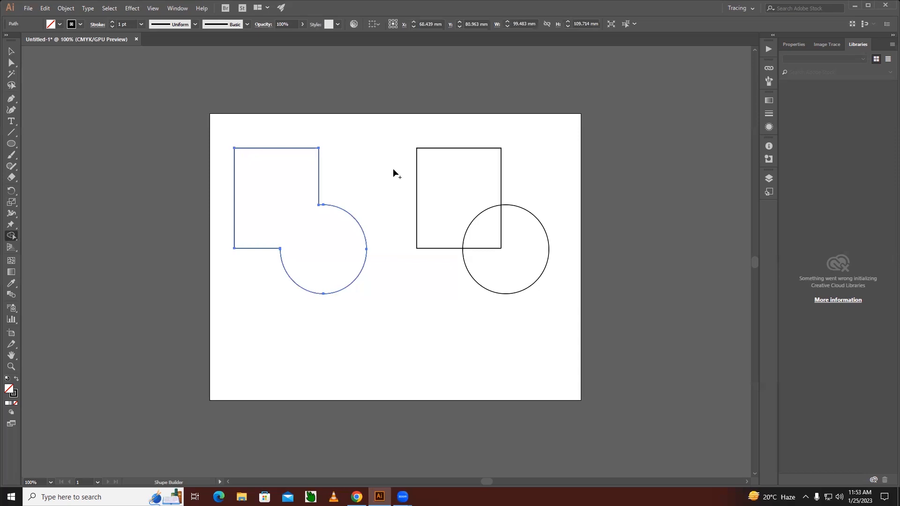
Try subtracting the right-hand circle and its overlap from the rectangle in one Shape Builder stroke, and undo the subtraction.
key("v")
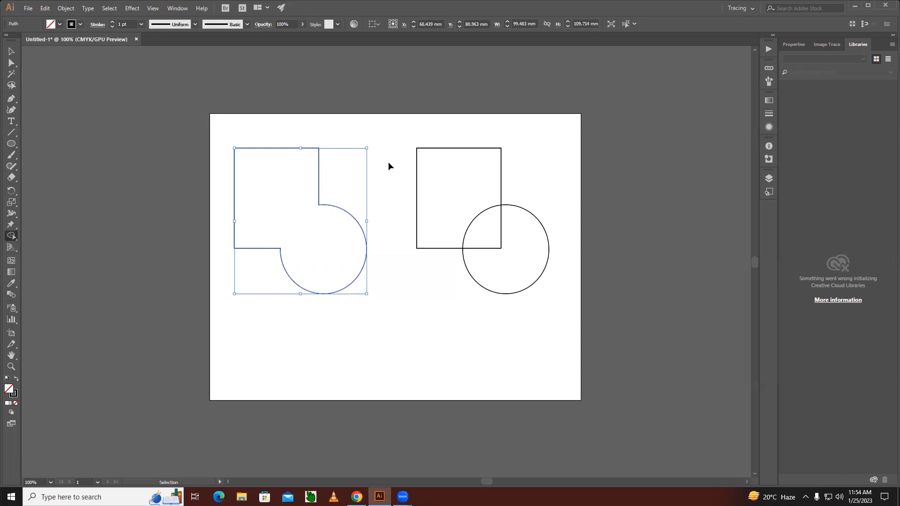
left_click_drag(400, 133, 568, 325)
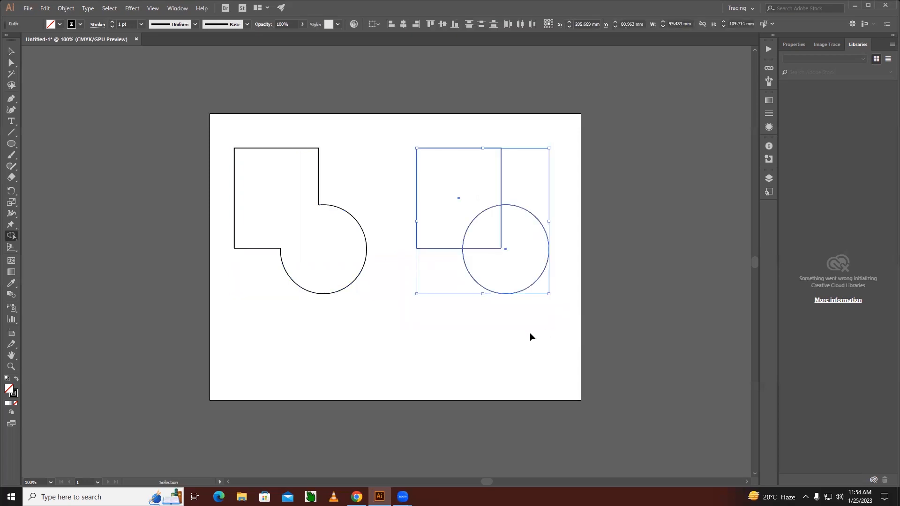
key("shift+m")
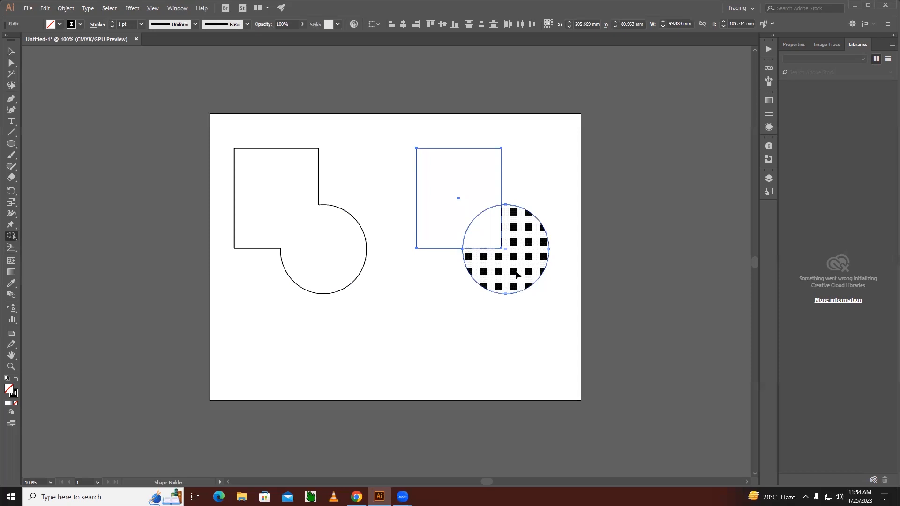
left_click_drag(515, 271, 486, 239)
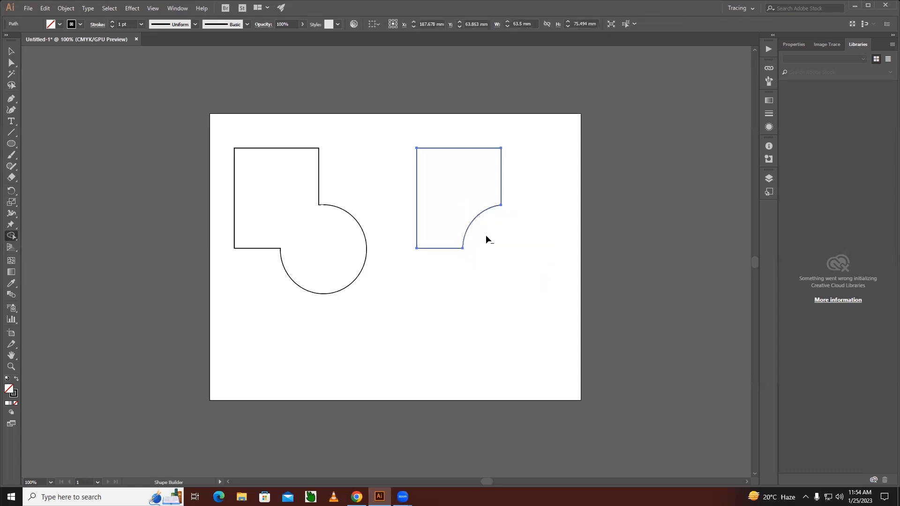
key("ctrl+z")
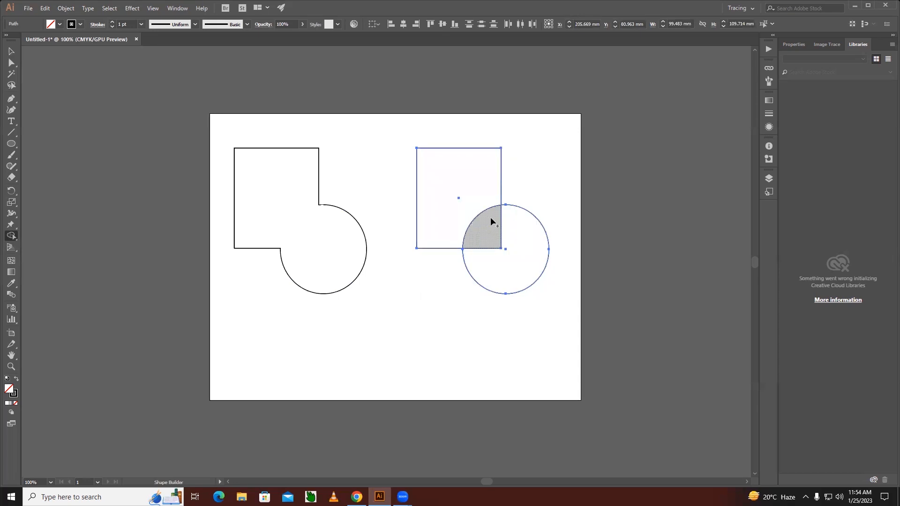
Try removing the right-hand circle's outer part and the overlap area separately with Shape Builder, and undo the removals.
left_click(515, 269, "alt")
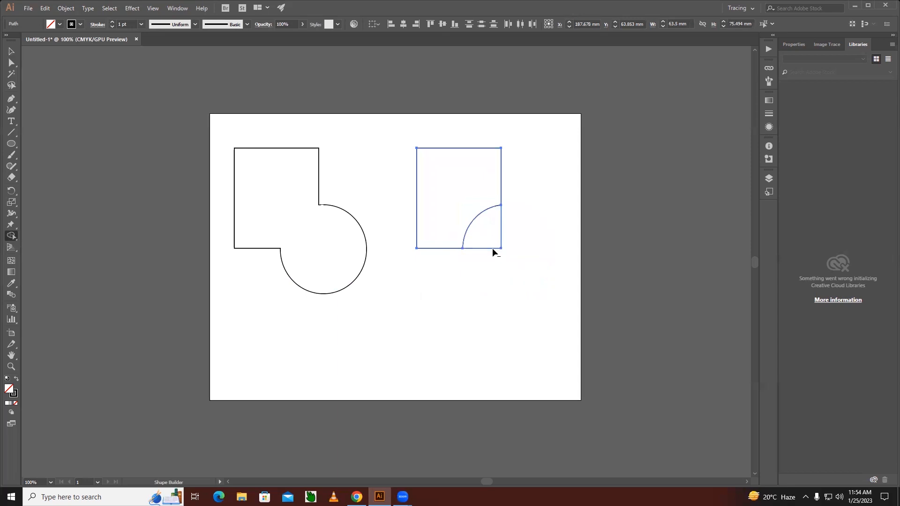
key("ctrl+z")
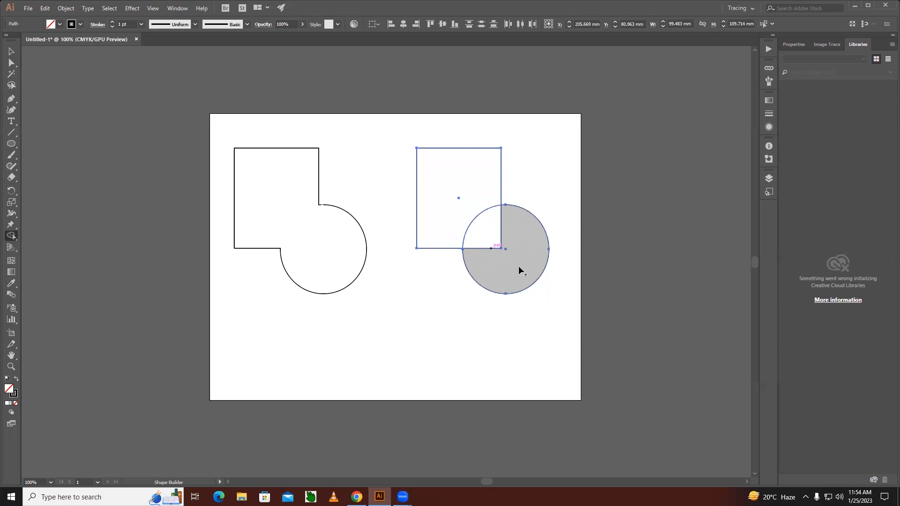
left_click(519, 270, "alt")
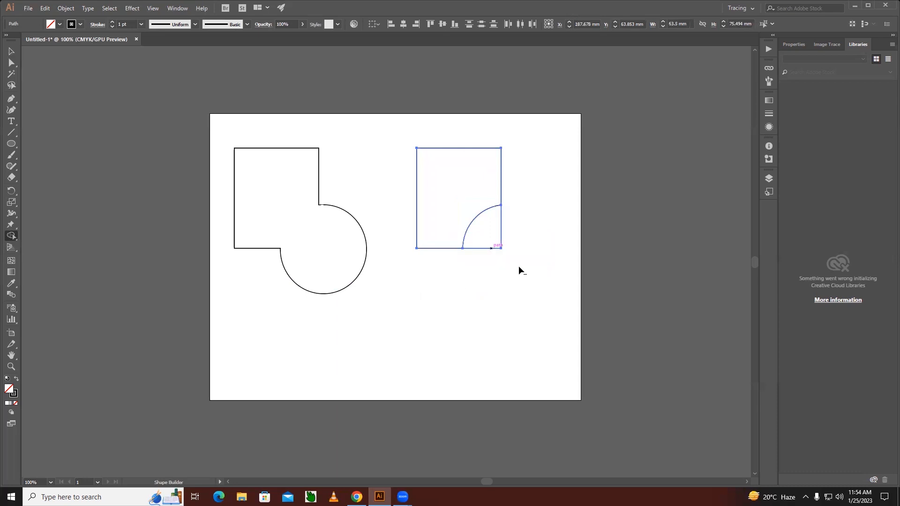
left_click(484, 230, "alt")
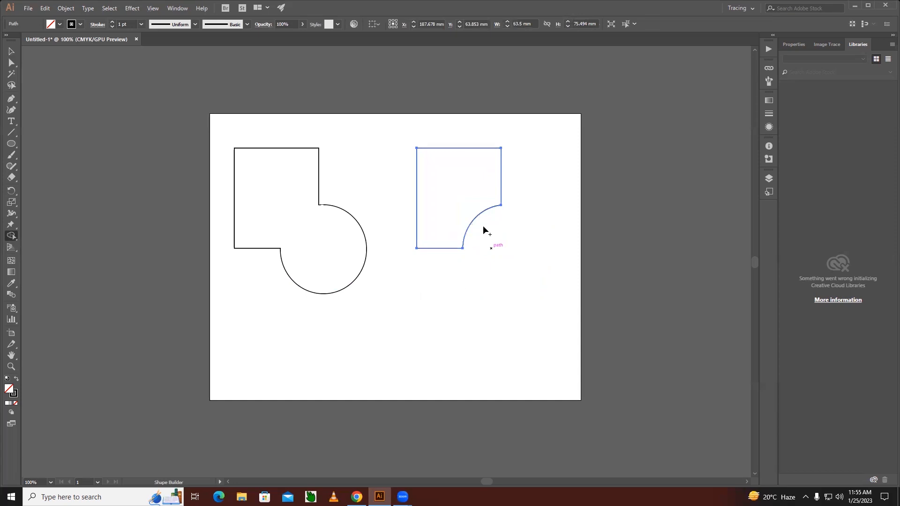
key("ctrl")
key("ctrl+z")
key("ctrl+z")
Subtract the right-hand rectangle and the overlap area from the circle with Shape Builder, and deselect the remaining shape.
left_click_drag(403, 141, 551, 351)
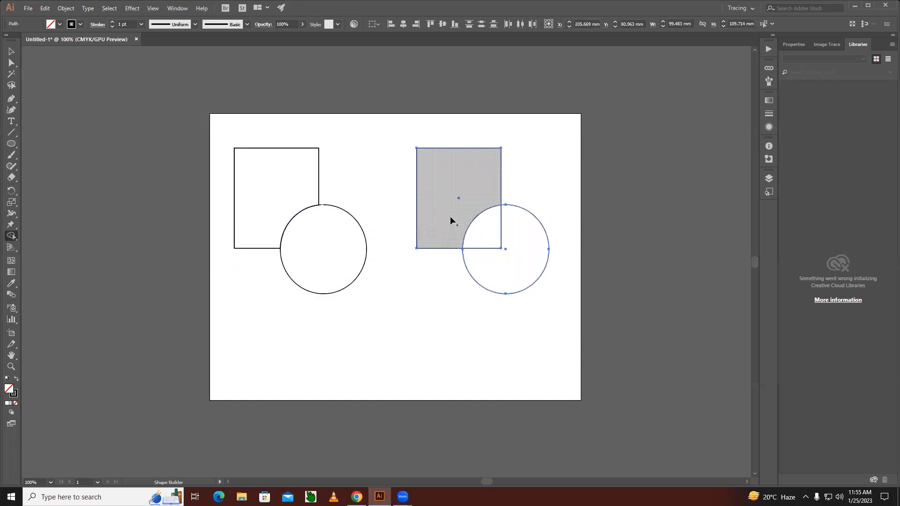
left_click_drag(441, 186, 477, 234)
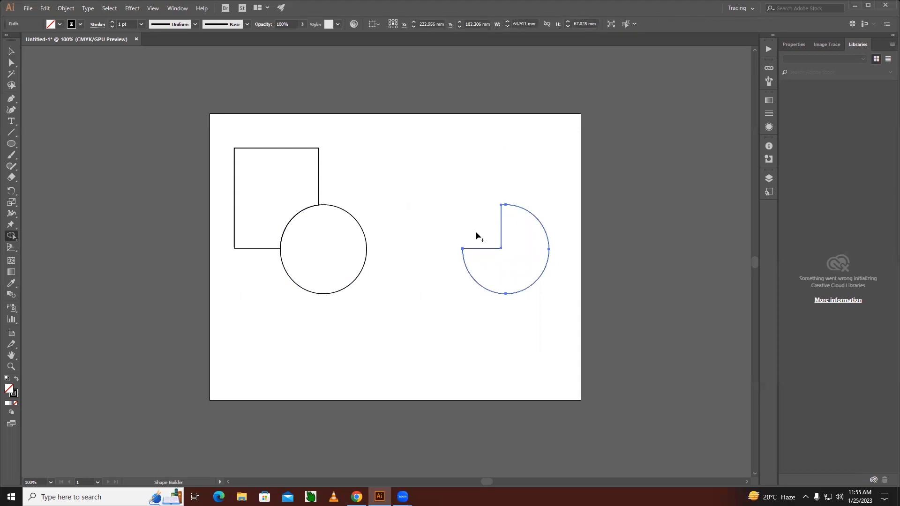
key("v")
left_click(475, 173)
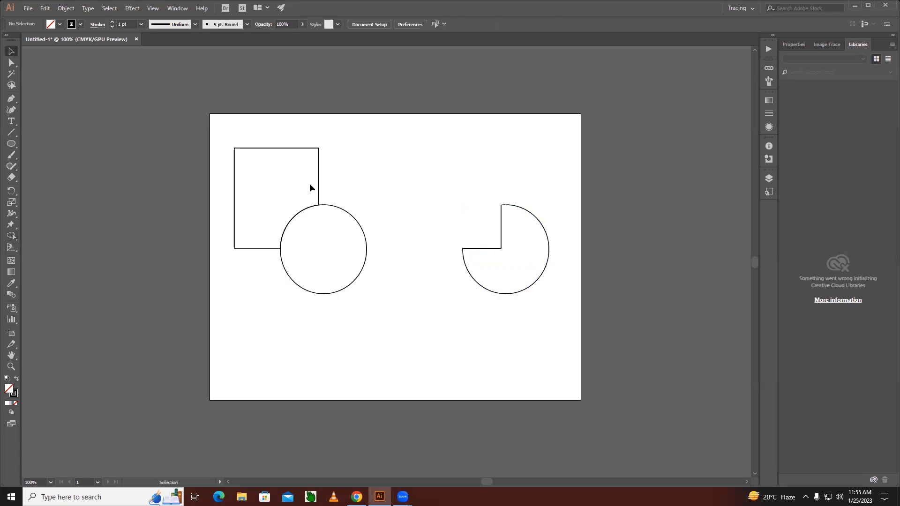
Delete all the practice shapes to leave the artboard empty.
left_click_drag(225, 127, 595, 339)
left_click_drag(498, 292, 484, 123)
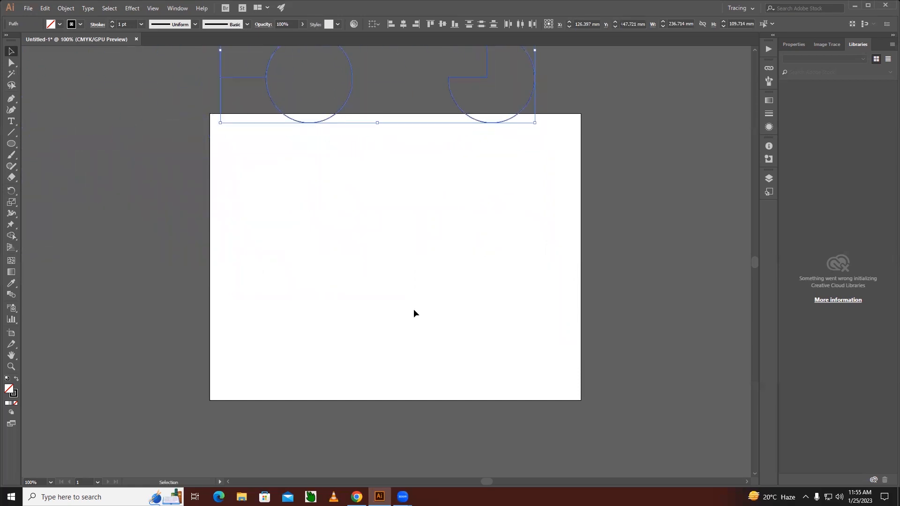
left_click_drag(398, 267, 406, 305)
key("Delete")
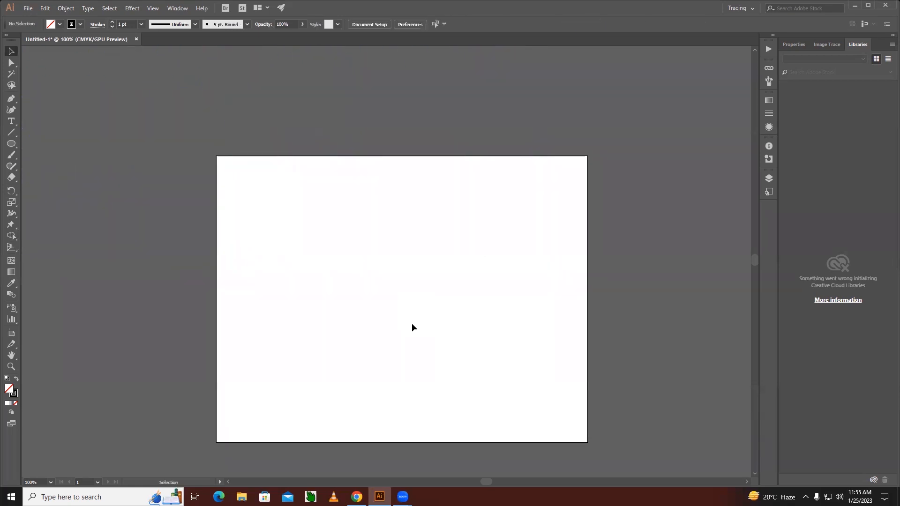
Add the letter "G" as point text in Myriad Pro Regular near the middle of the artboard.
left_click(12, 122)
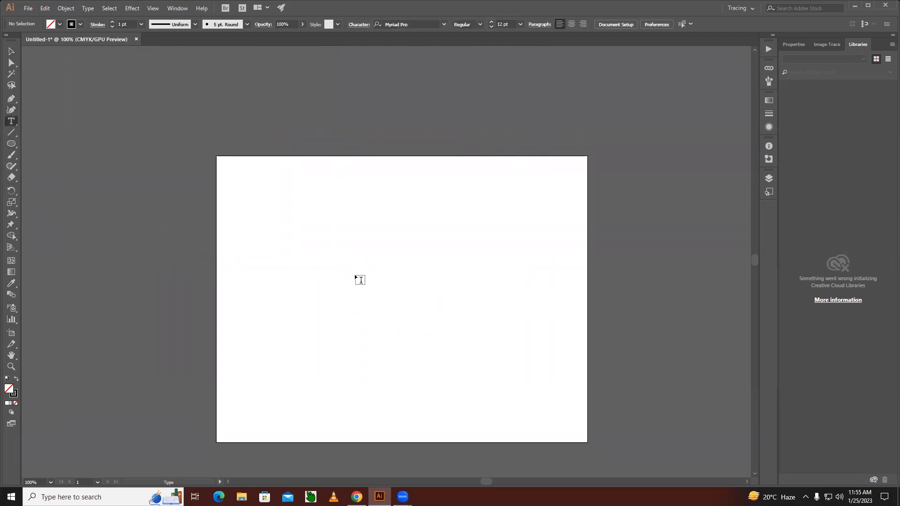
left_click(356, 279)
type("G")
left_click(10, 51)
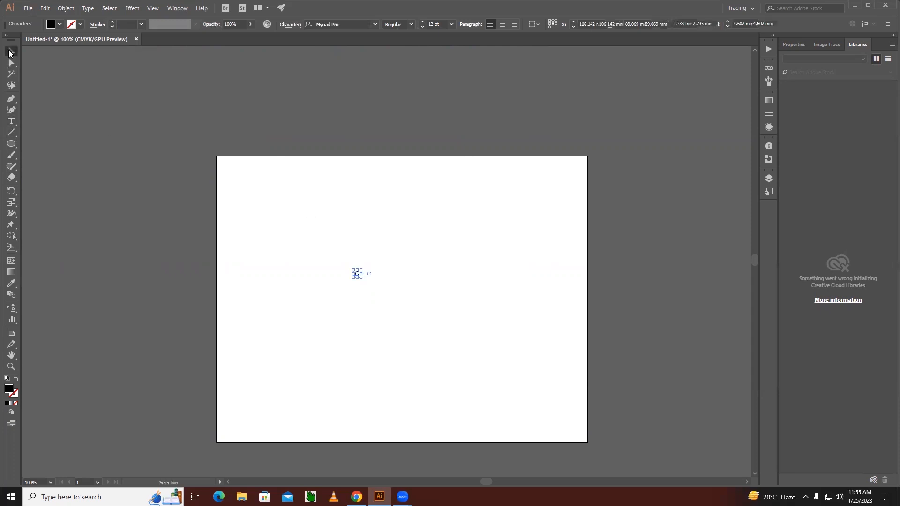
Enlarge the letter G to about 406 pt in the artboard's middle and convert it to outlines.
left_click_drag(362, 278, 486, 388)
left_click_drag(401, 292, 438, 327)
right_click(439, 327)
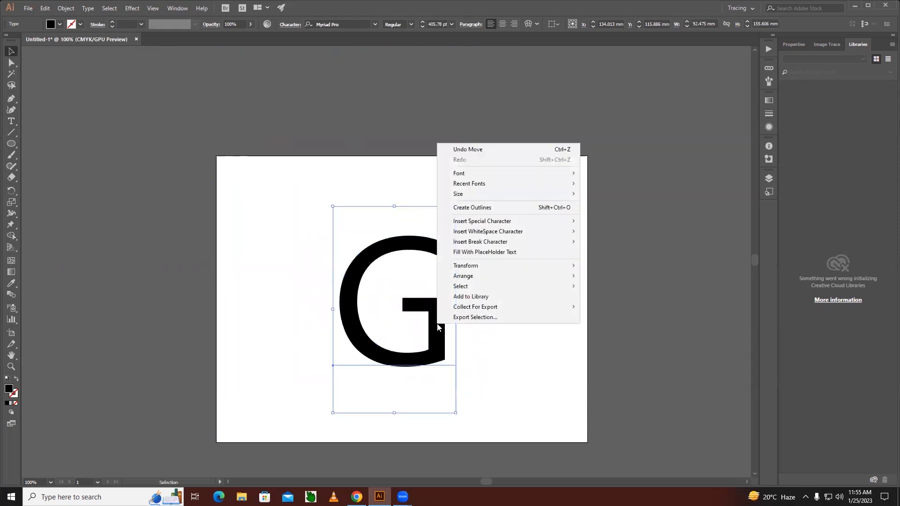
left_click(464, 207)
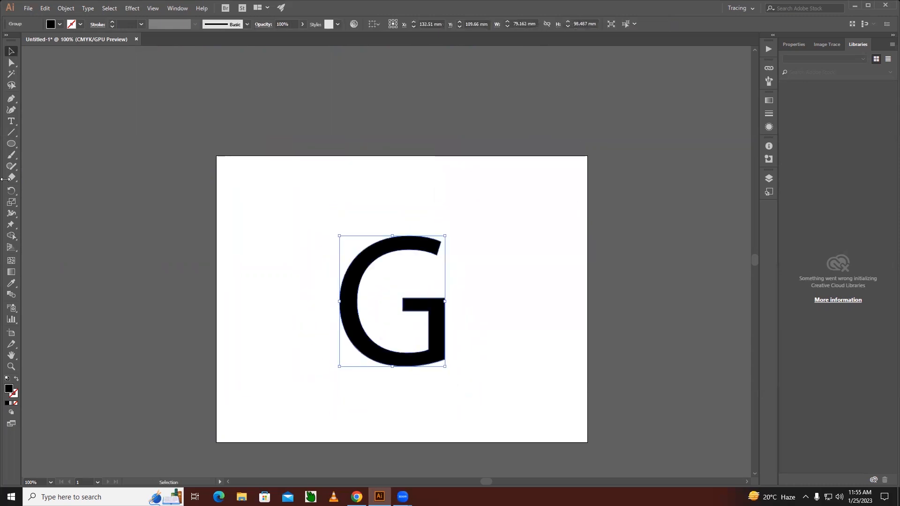
Draw a closed Pencil shape about 66 × 49 mm over the G's lower-left curve, with the default white fill and black stroke.
left_click(11, 146)
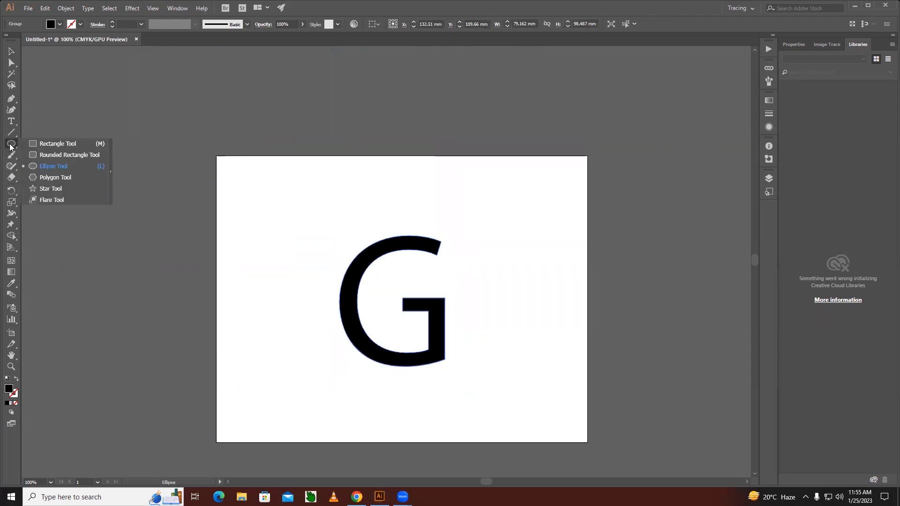
left_click(32, 167)
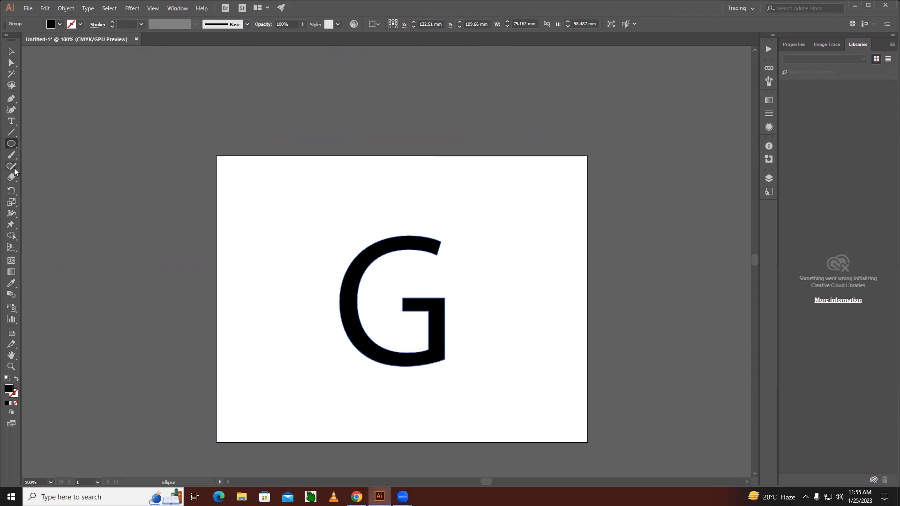
left_click(12, 170)
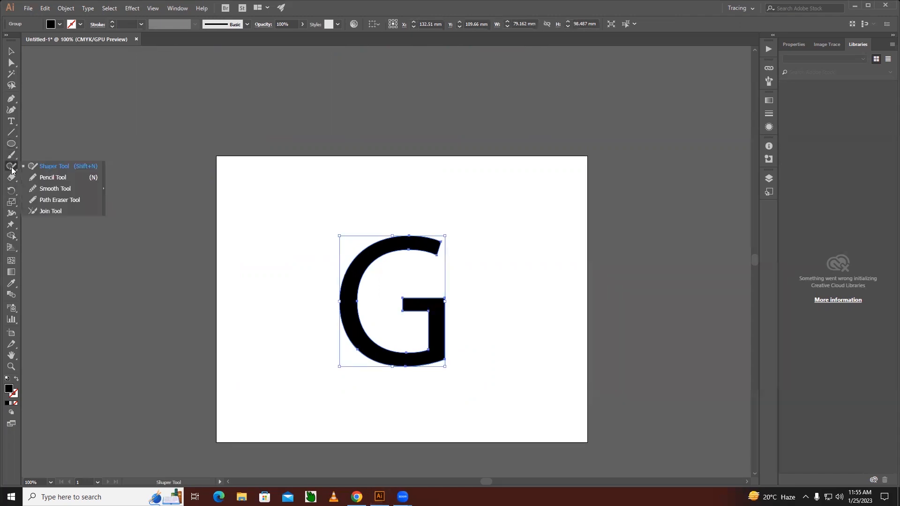
left_click(52, 178)
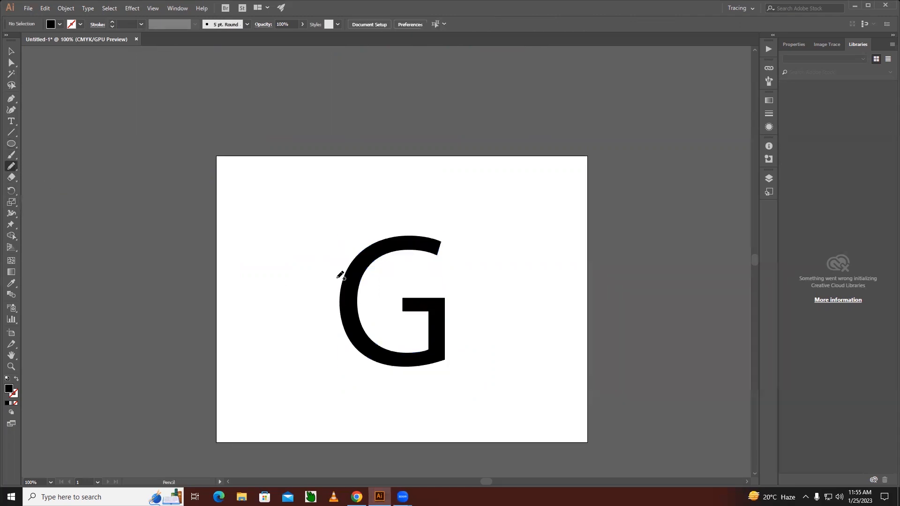
mouse_move(320, 321)
left_mouse_down()
mouse_move(372, 353)
mouse_move(402, 363)
mouse_move(402, 375)
mouse_move(382, 381)
mouse_move(329, 370)
mouse_move(314, 340)
mouse_move(321, 320)
left_mouse_up()
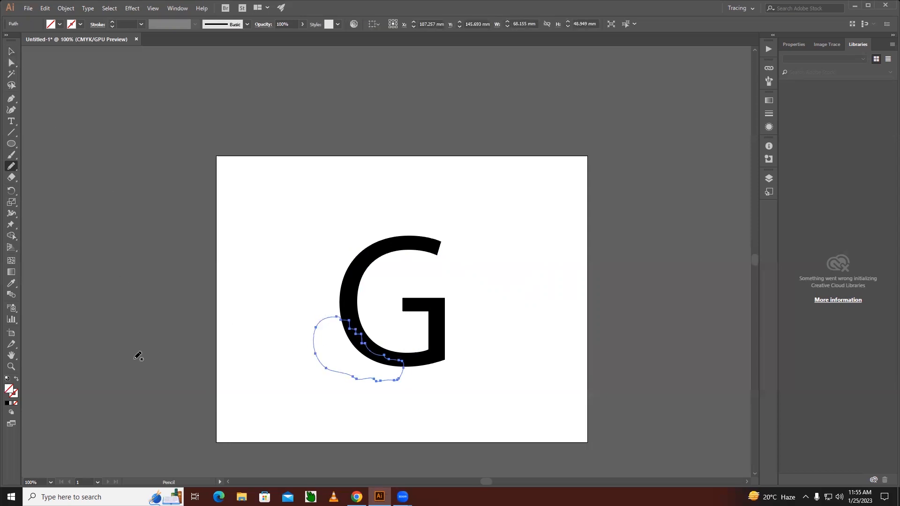
left_click(6, 380)
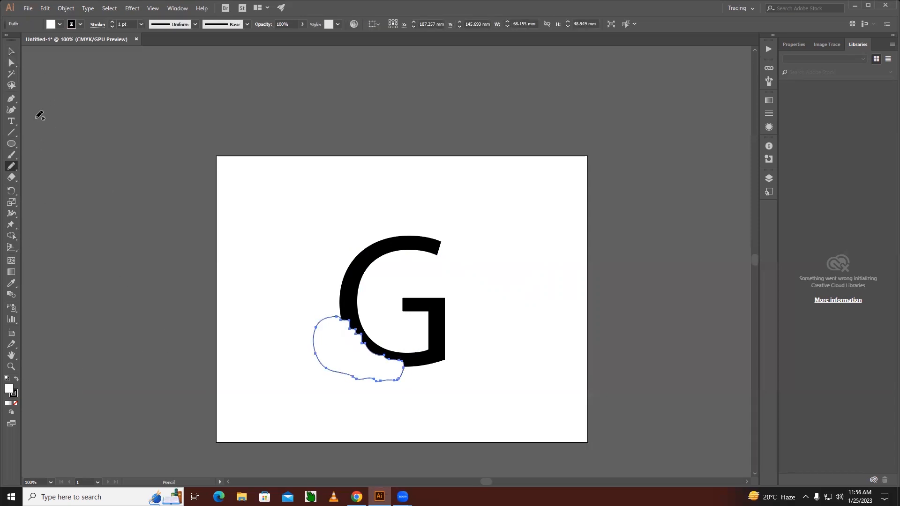
Cut the freehand shape and its overlap out of the G's lower-left curve with Shape Builder.
left_click(8, 52)
left_click_drag(299, 273, 368, 340)
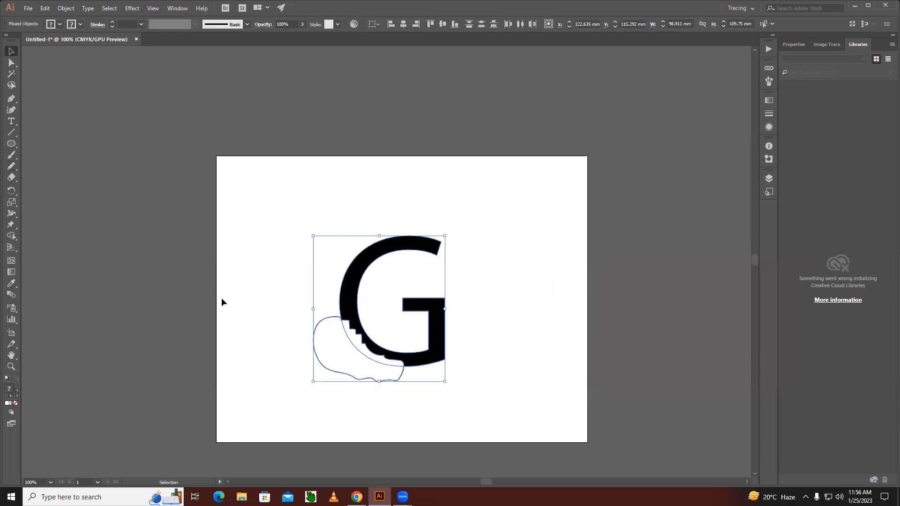
key("shift+m")
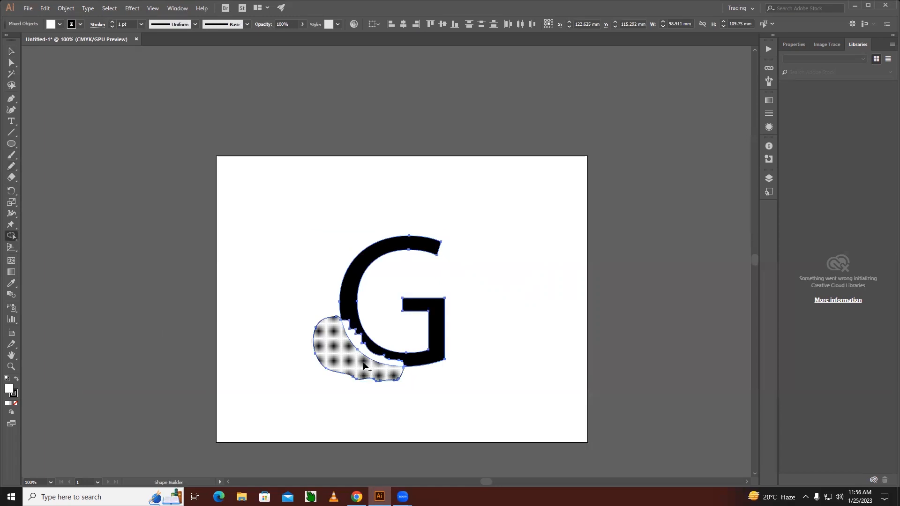
left_click_drag(353, 349, 359, 347)
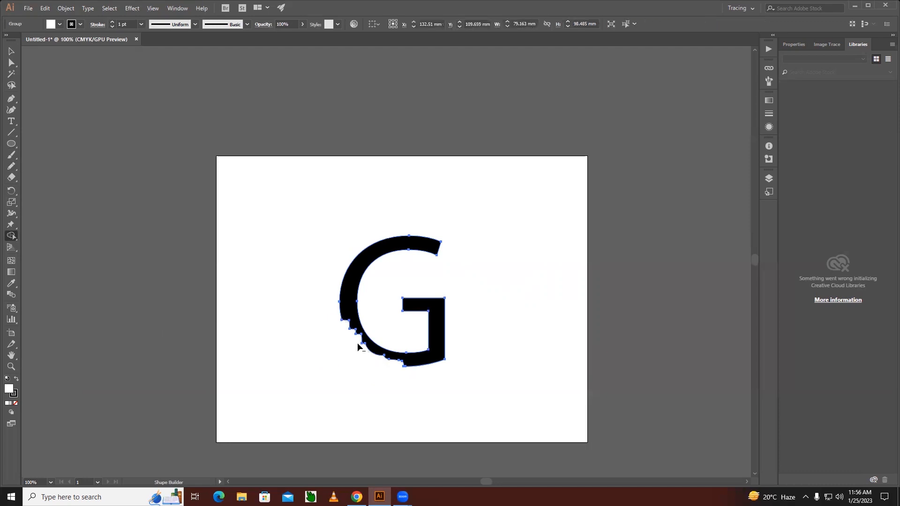
Move the cut letter G off the artboard onto the pasteboard beside the artboard's upper-left corner.
left_click(11, 51)
left_click(452, 367)
left_click_drag(436, 349, 463, 297)
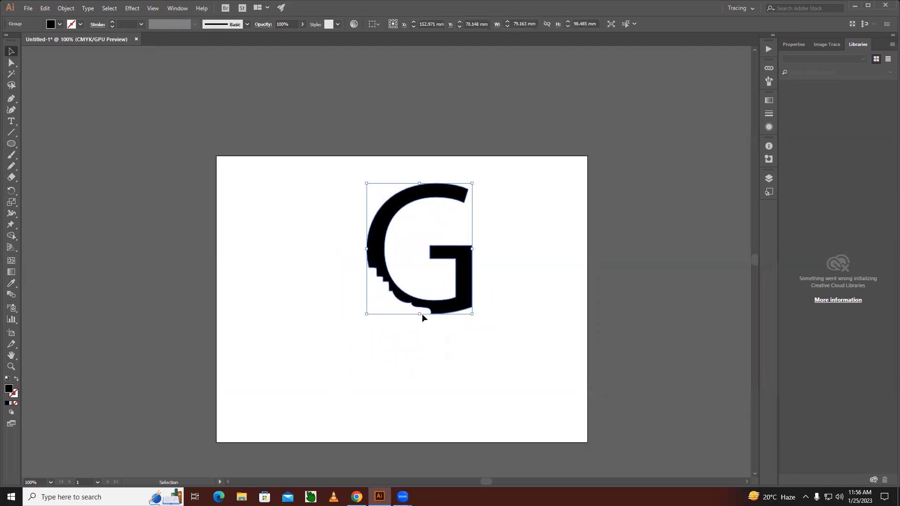
left_click_drag(463, 301, 178, 230)
left_click(372, 386)
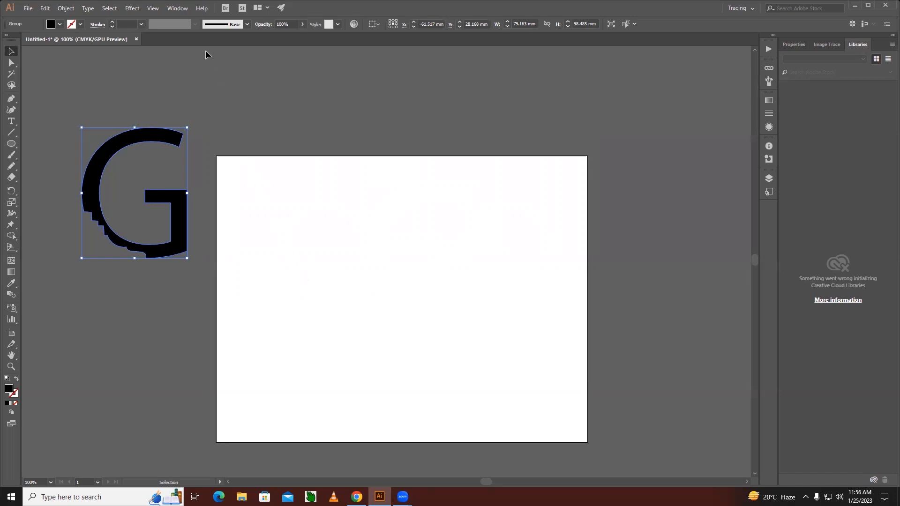
Show the Pathfinder panel and place it clear of the artboard, just above the letter G.
left_click(175, 9)
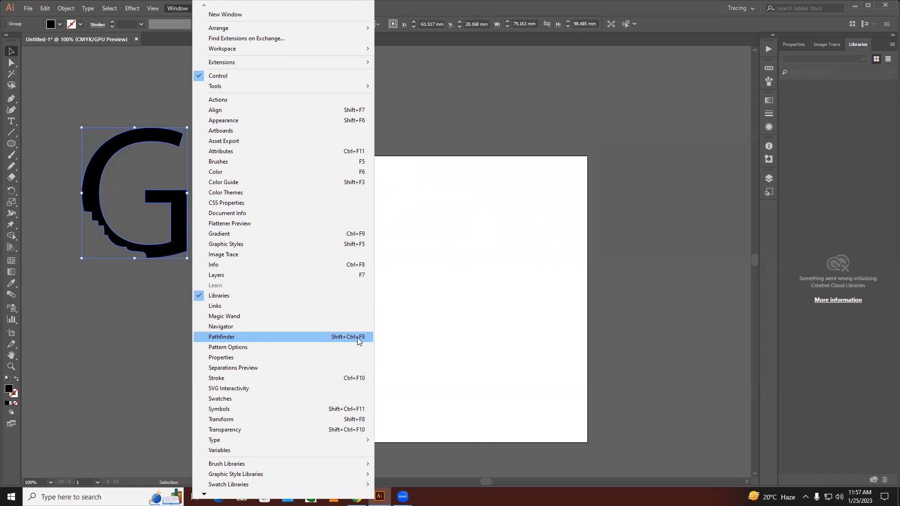
left_click(12, 52)
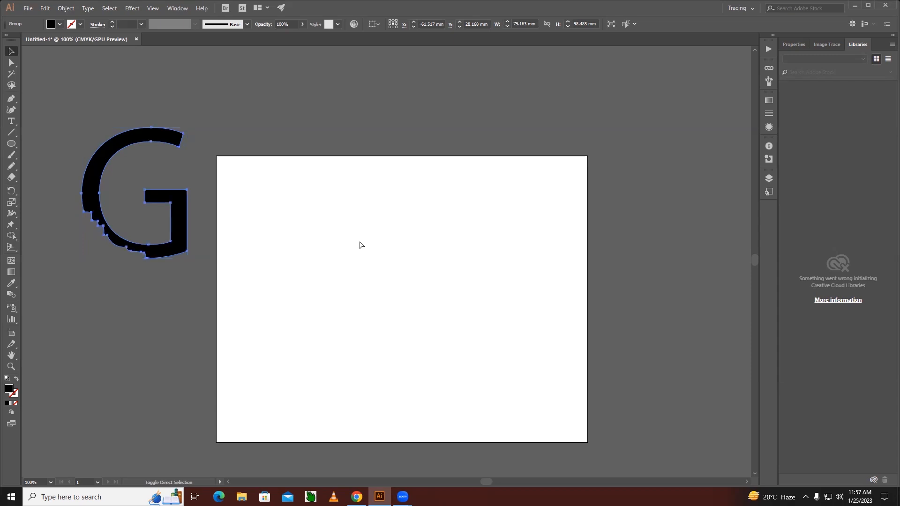
key("ctrl+shift+F9")
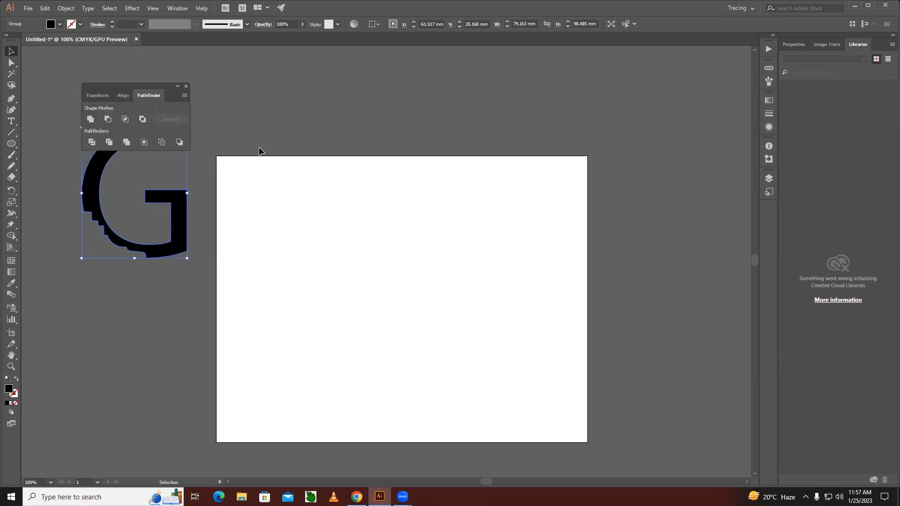
left_click_drag(132, 87, 87, 55)
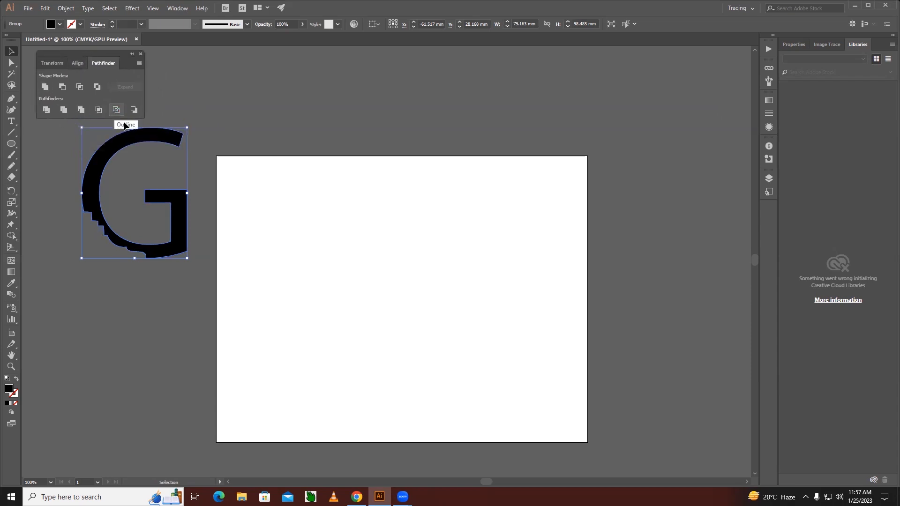
Draw a circle about 49 mm in diameter near the artboard's upper-left corner, with no fill and a black stroke.
left_click(12, 144)
left_click_drag(249, 190, 315, 255)
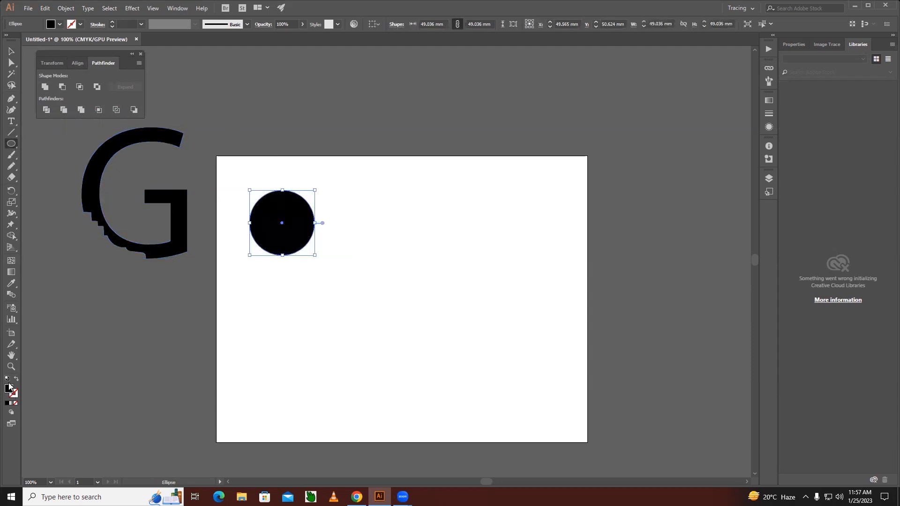
key("shift+x")
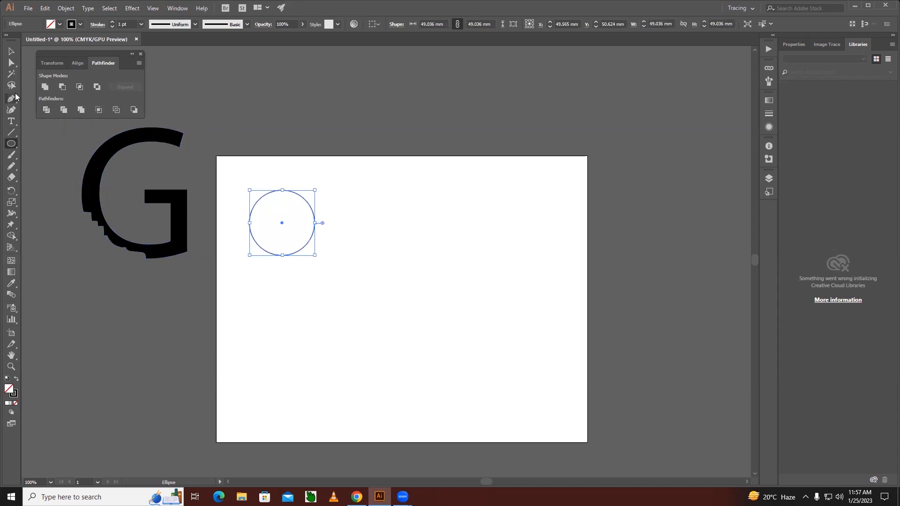
Draw a rounded rectangle about 34 mm square overlapping the circle's lower-right part.
left_click(9, 147)
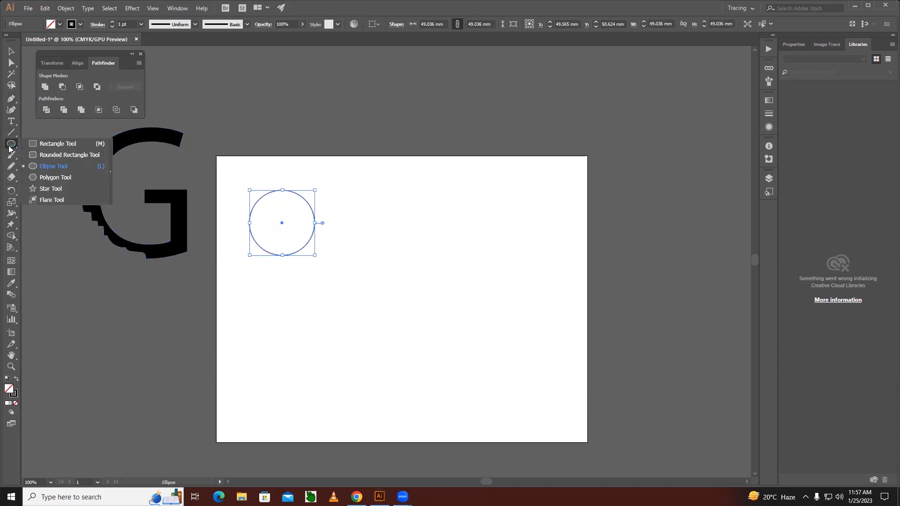
left_click(52, 155)
left_click_drag(292, 223, 338, 267)
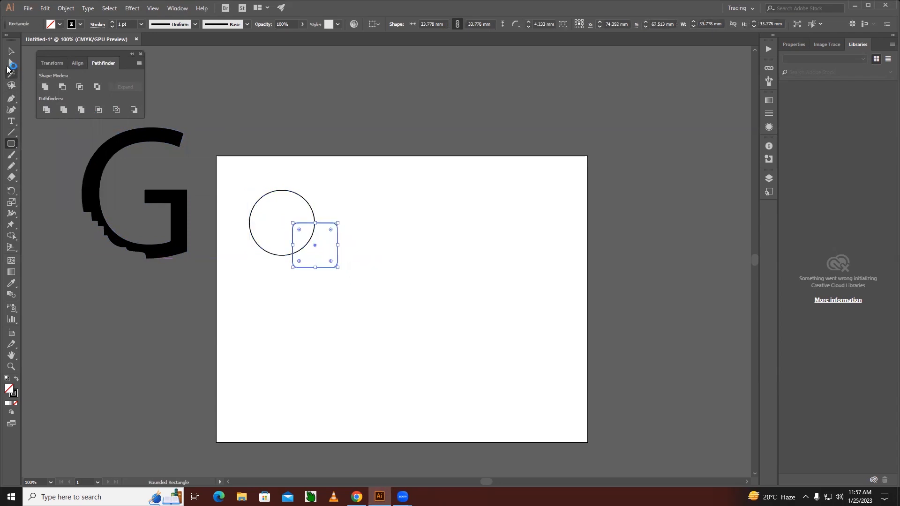
Duplicate the circle and rounded rectangle twice to the right at about 76 mm spacing, making a row of three pairs.
left_click(12, 51)
left_click_drag(255, 176, 412, 247)
key("a")
key("ctrl+d")
key("v")
Duplicate the whole row of three pairs twice downward at about 65 mm spacing, making three rows.
left_click_drag(534, 317, 263, 183)
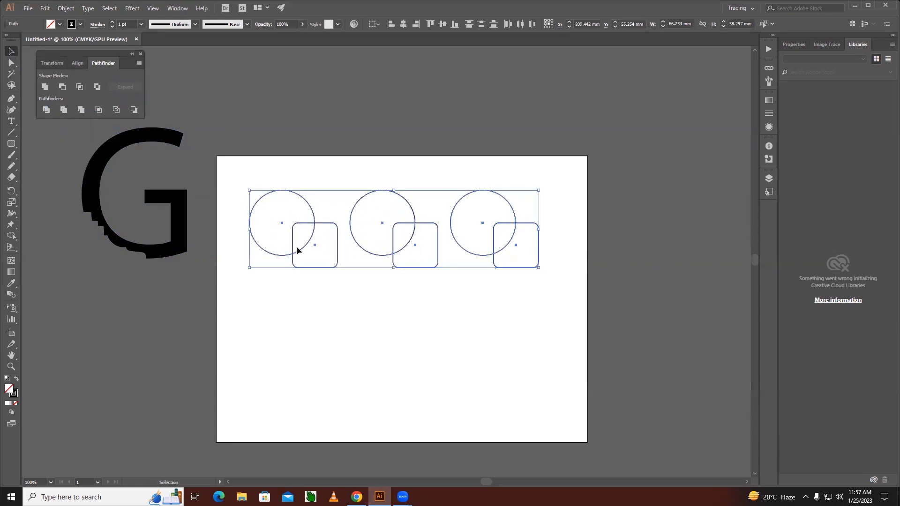
left_click(304, 247, "shift")
left_click_drag(428, 247, 248, 171)
left_click_drag(313, 213, 319, 303)
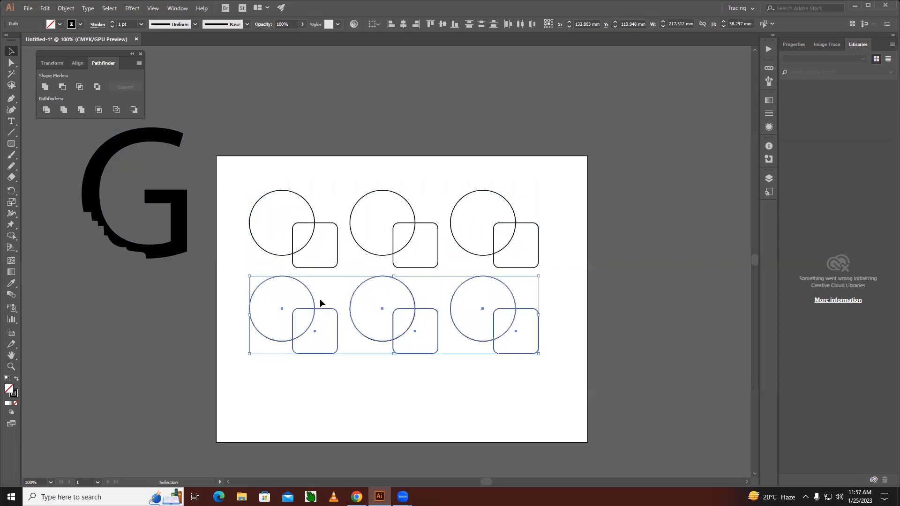
key("ctrl+d")
left_click(244, 222)
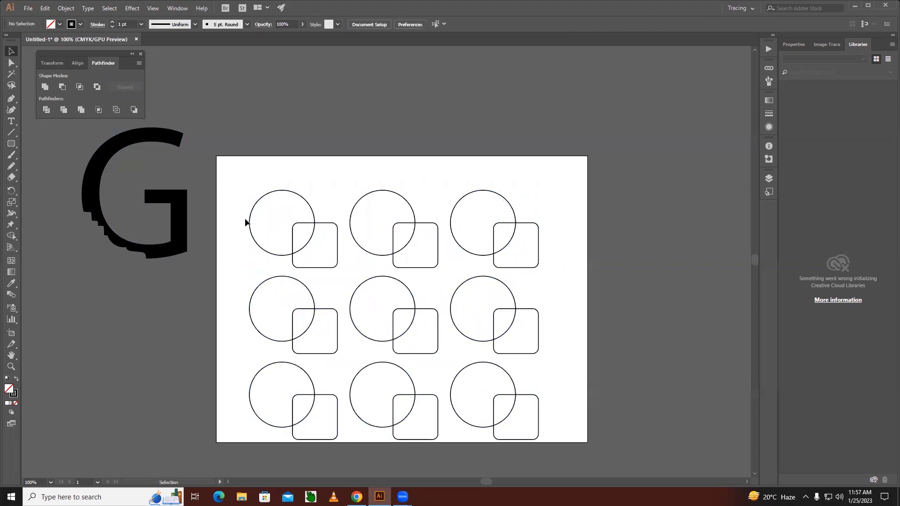
Delete one of the duplicated rows and place the remaining one with a wider gap beneath the top row.
mouse_move(244, 364)
left_mouse_down()
mouse_move(535, 422)
mouse_move(285, 317)
mouse_move(309, 358)
left_mouse_up()
key("Delete")
left_click(341, 292)
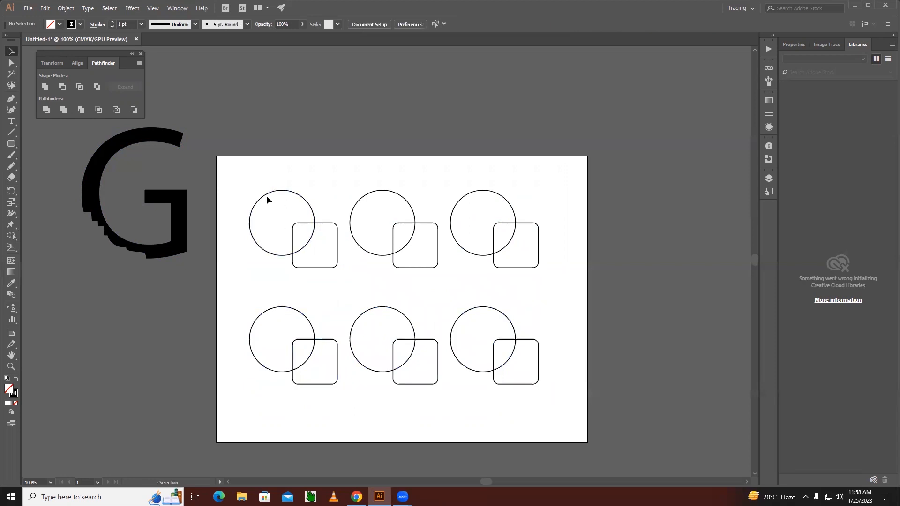
Unite the circle and rounded rectangle of the top row's first pair into one shape with Pathfinder.
left_click_drag(252, 182, 319, 240)
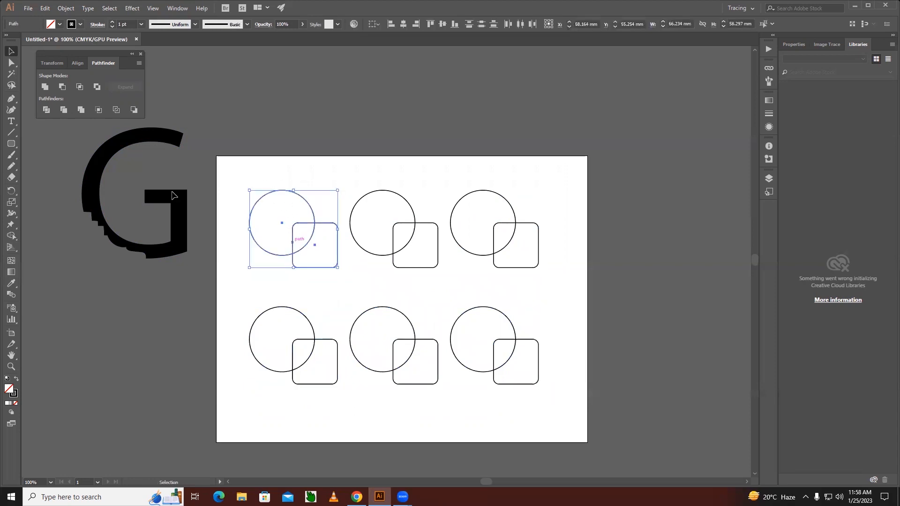
left_click(45, 88)
key("ctrl+z")
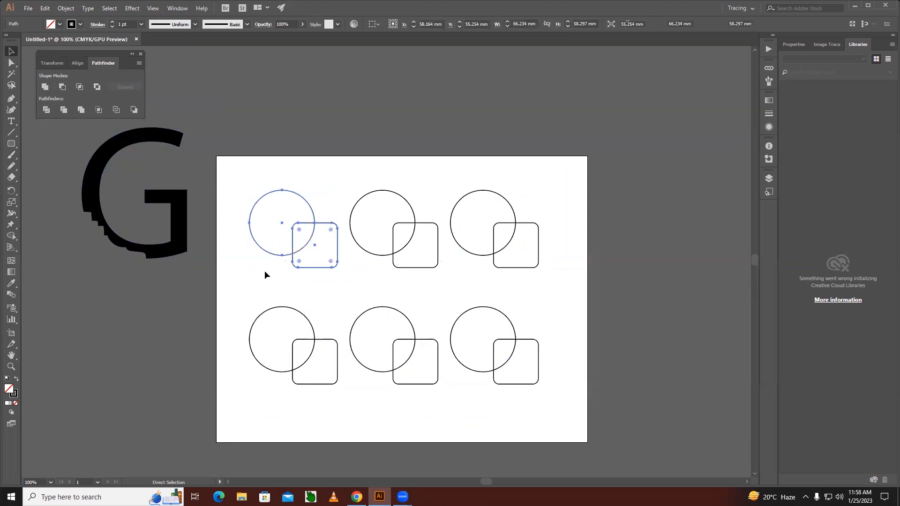
key("z")
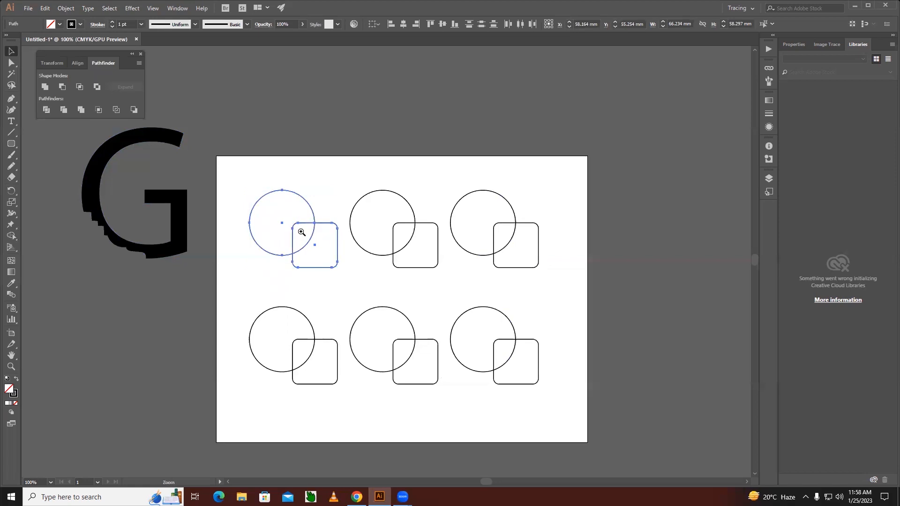
left_click(318, 243)
key("v")
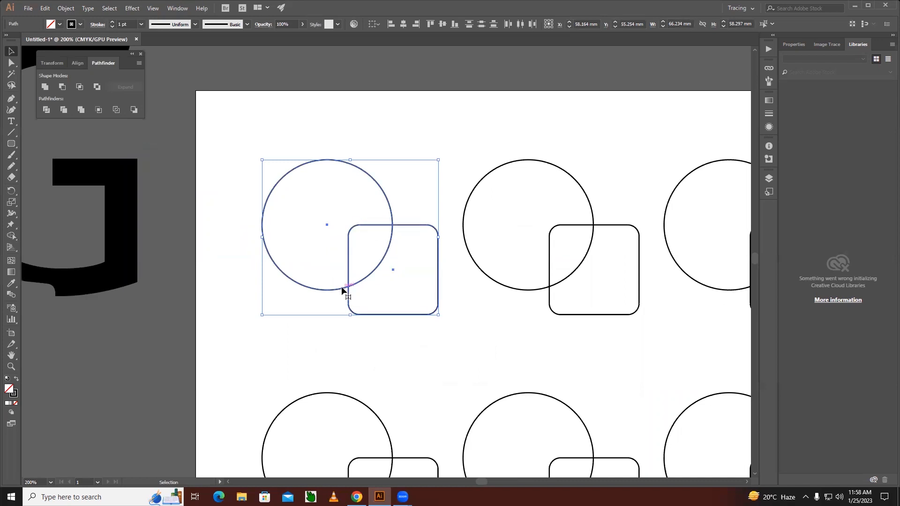
left_click(45, 87)
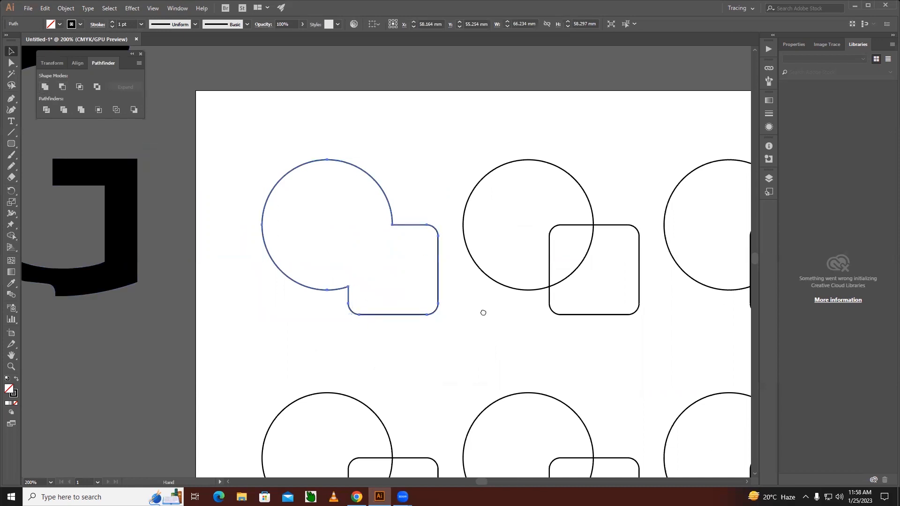
Try Minus Front on the top row's second pair to cut the rounded rectangle out of the circle, and undo it.
left_click_drag(482, 311, 378, 297)
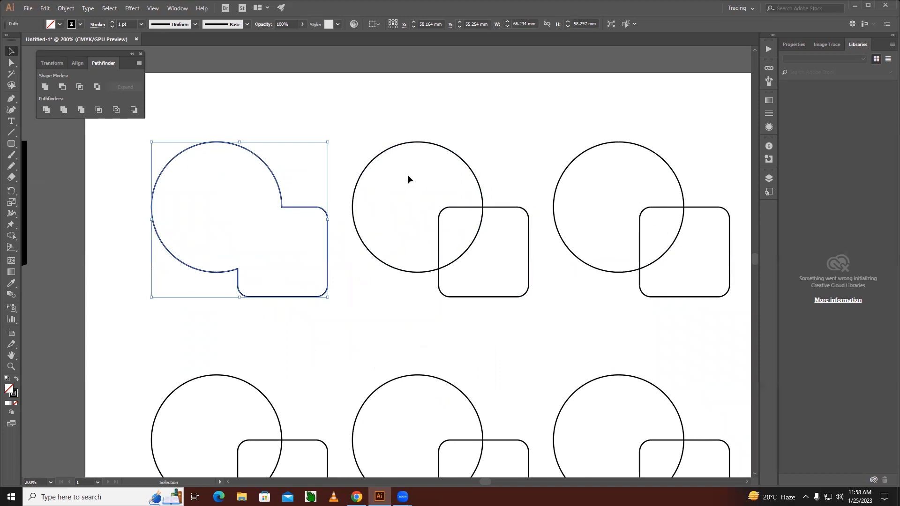
left_click_drag(389, 126, 486, 232)
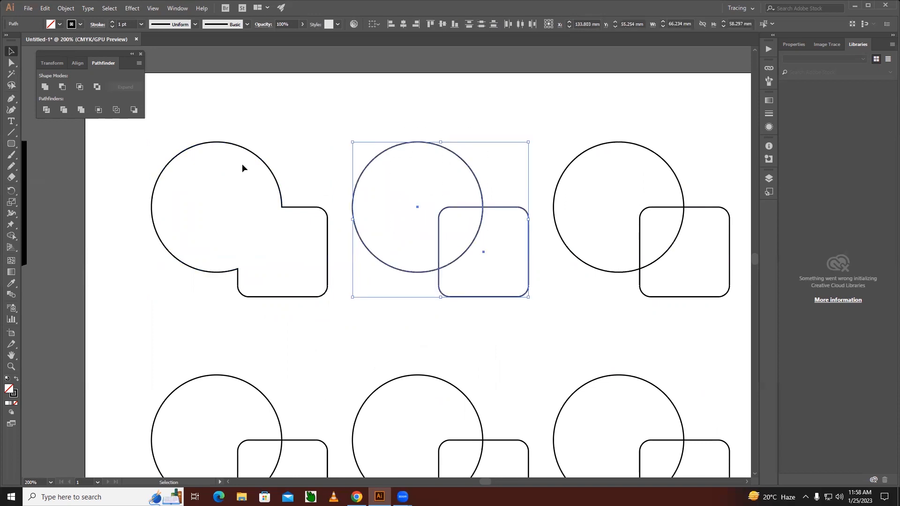
left_click(65, 86)
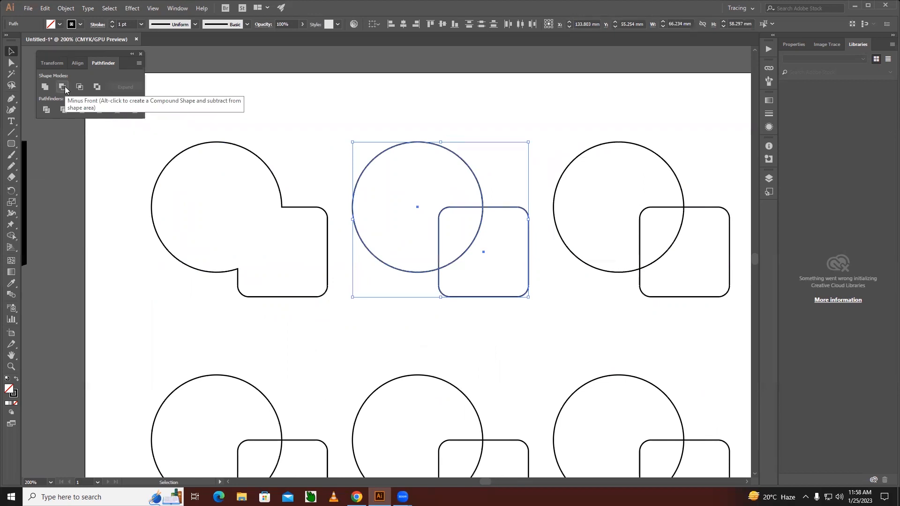
left_click(65, 88)
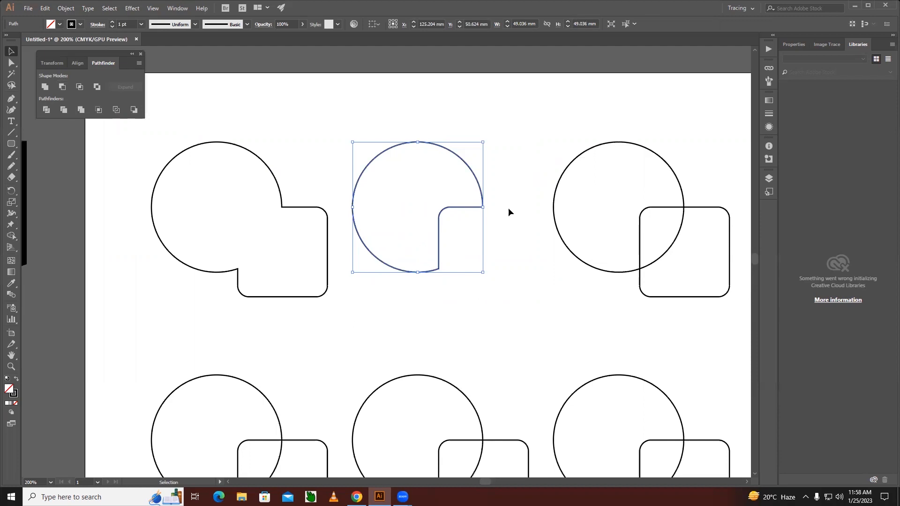
key("a")
key("ctrl+z")
key("v")
left_click(500, 356)
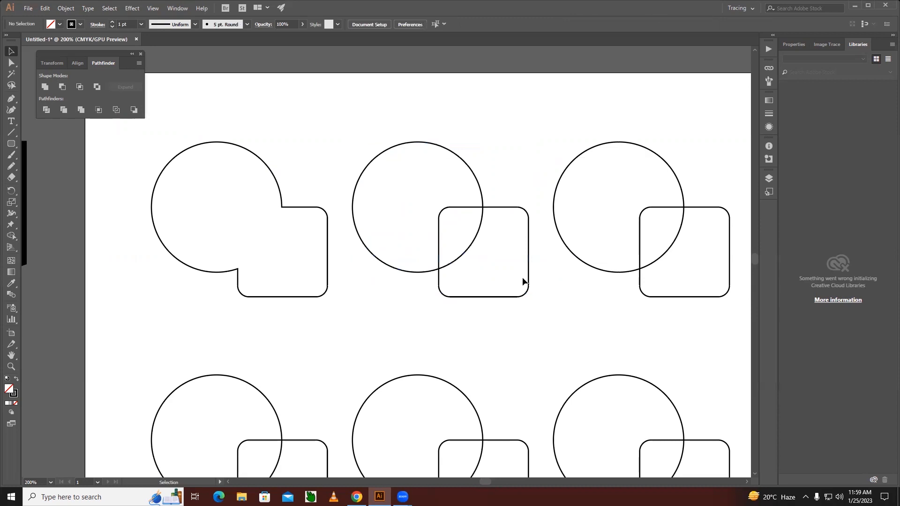
Bring the circle of the top row's second pair to the front of the stacking order.
left_click(473, 174)
right_click(471, 172)
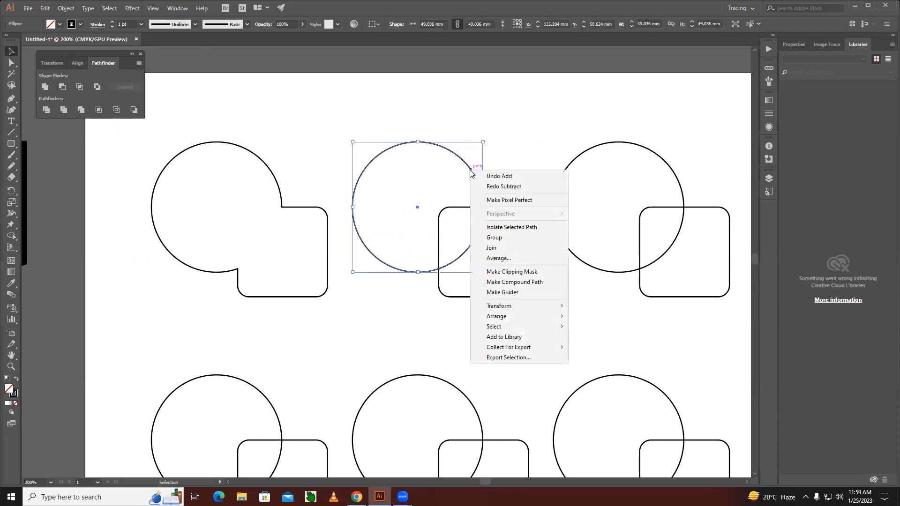
mouse_move(498, 317)
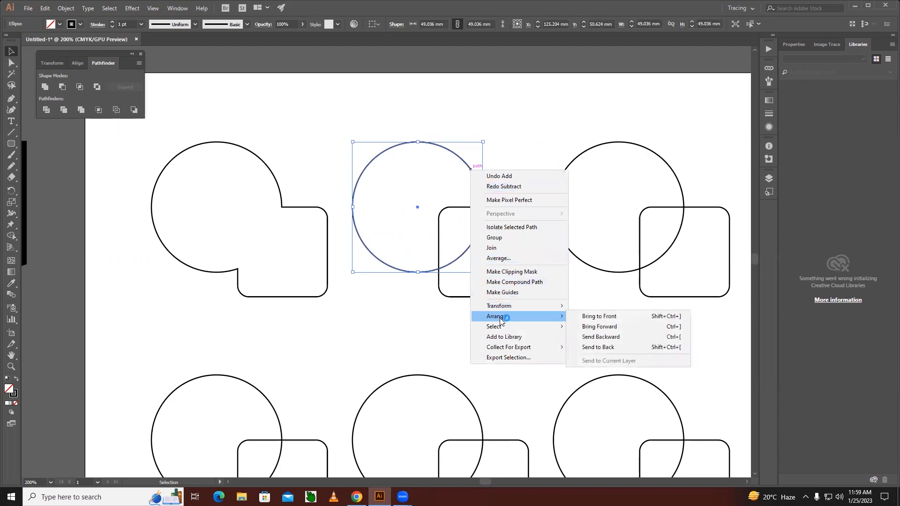
left_click(619, 316)
left_click(406, 116)
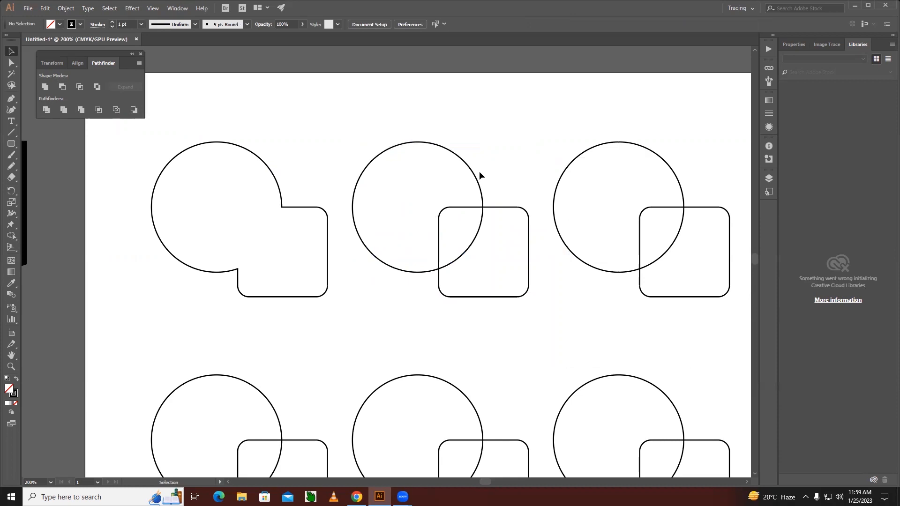
Try Minus Front on the reordered second pair to cut the circle out of the rounded rectangle, and undo it.
left_click_drag(425, 123, 497, 226)
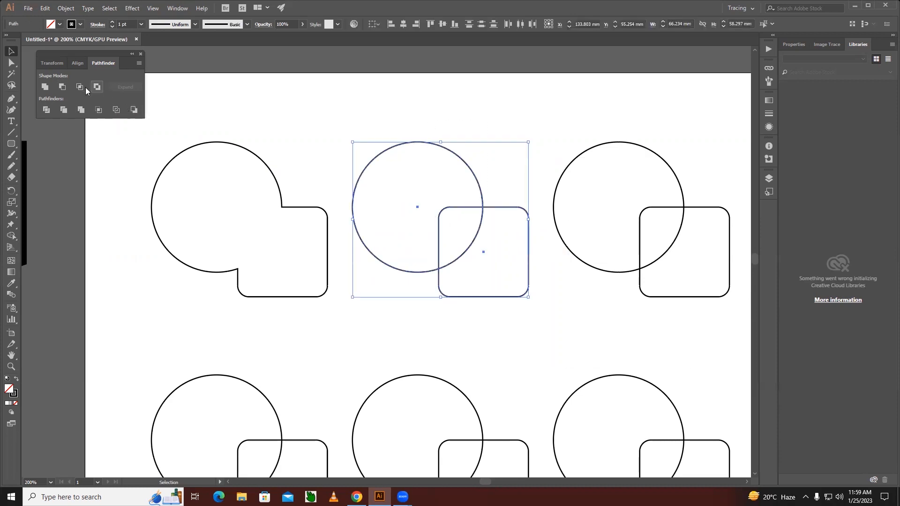
left_click(61, 89)
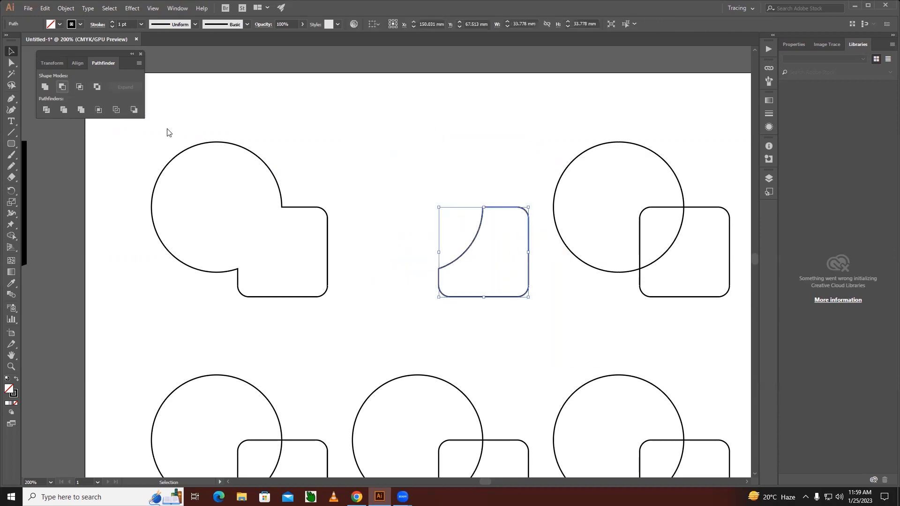
key("ctrl+z")
left_click(466, 115)
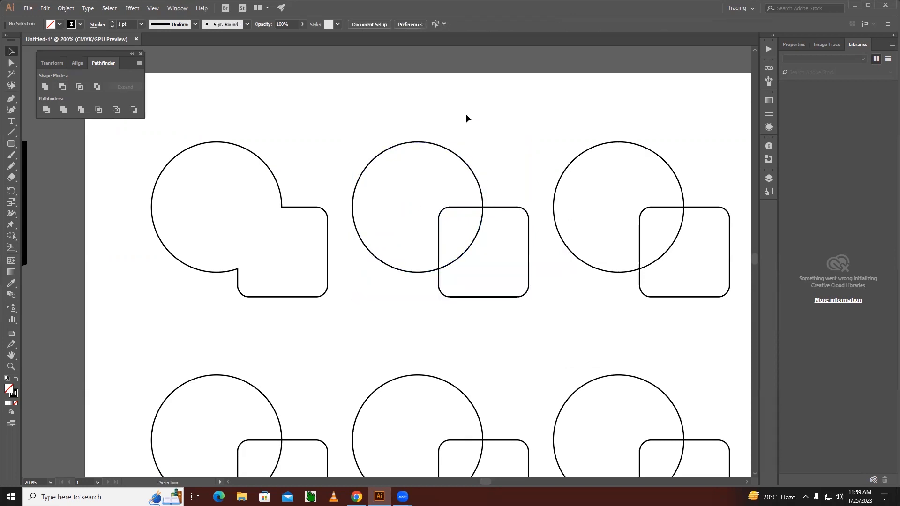
Subtract the front circle from the rounded rectangle in the top row's second pair with Minus Front and deselect the result.
left_click(478, 185)
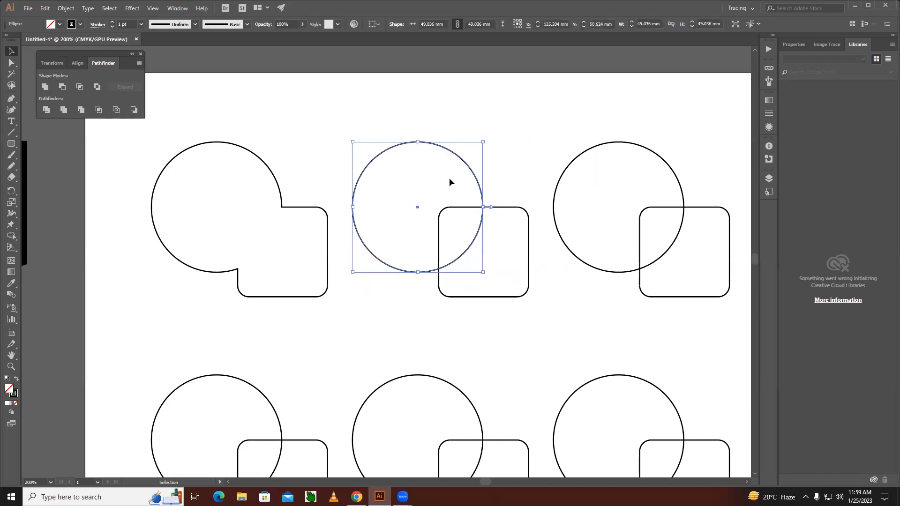
left_click(496, 207)
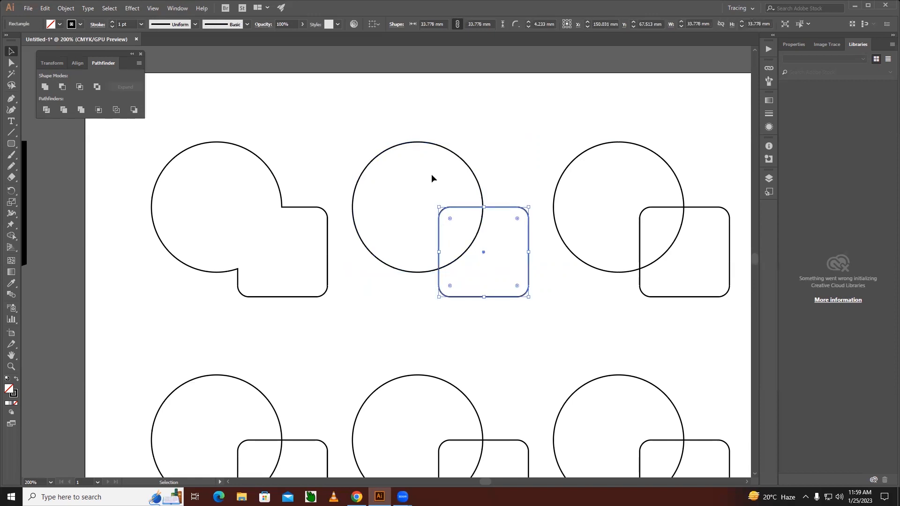
left_click_drag(397, 124, 486, 221)
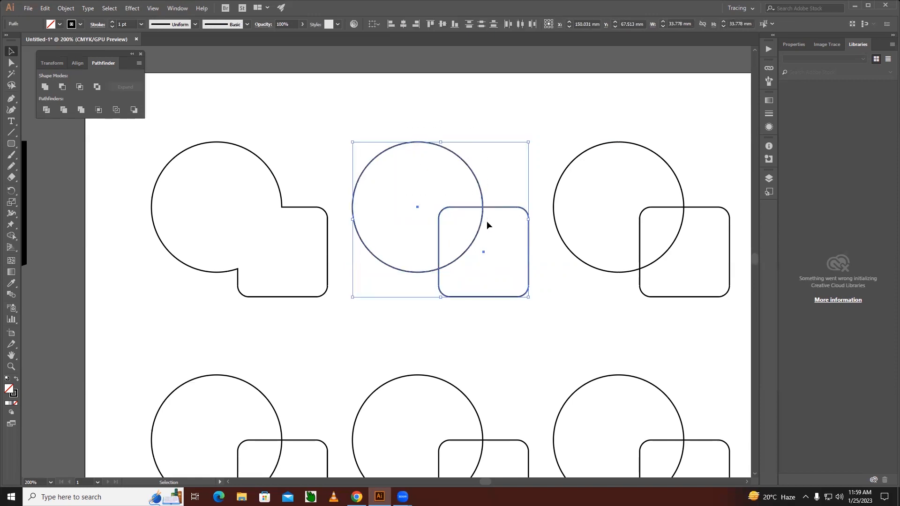
left_click(62, 87)
key("a")
left_click_drag(581, 297, 479, 297)
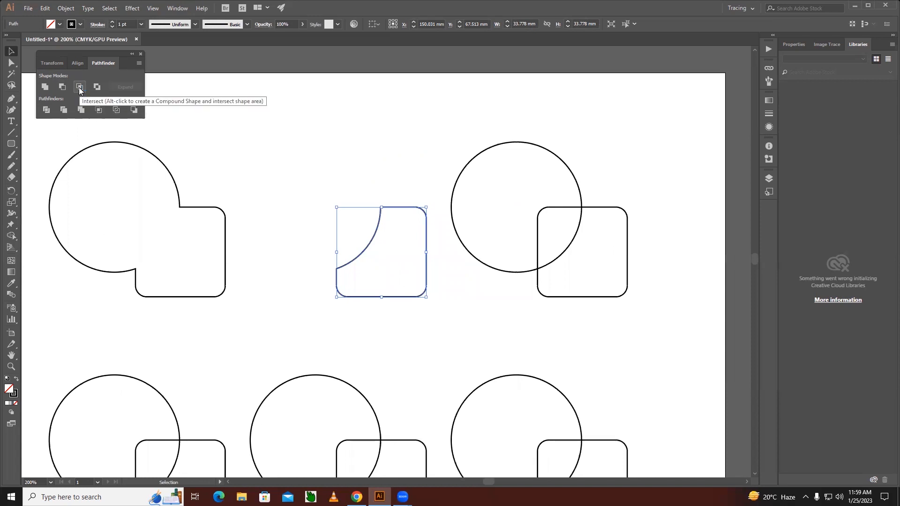
left_click(473, 311)
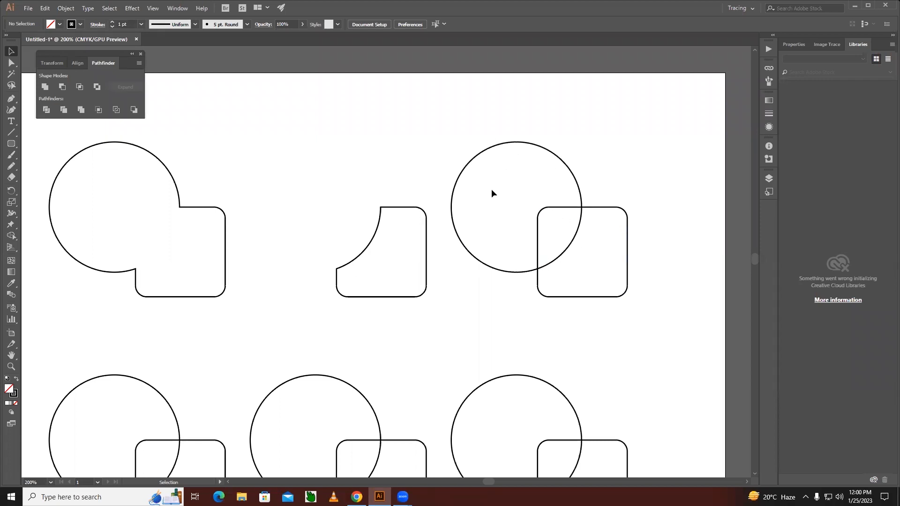
Reduce the top row's third circle-and-rectangle pair to its overlapping area with Intersect and deselect the result.
left_click_drag(472, 120, 605, 227)
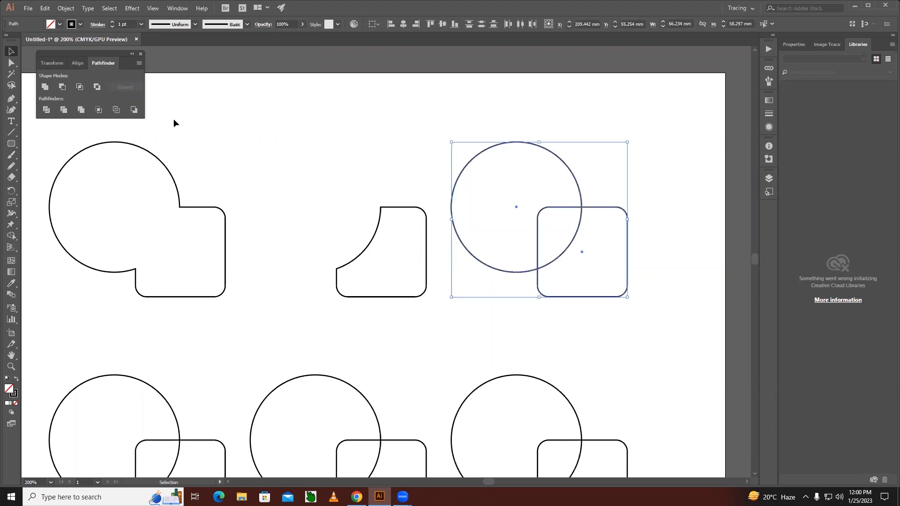
left_click(79, 87)
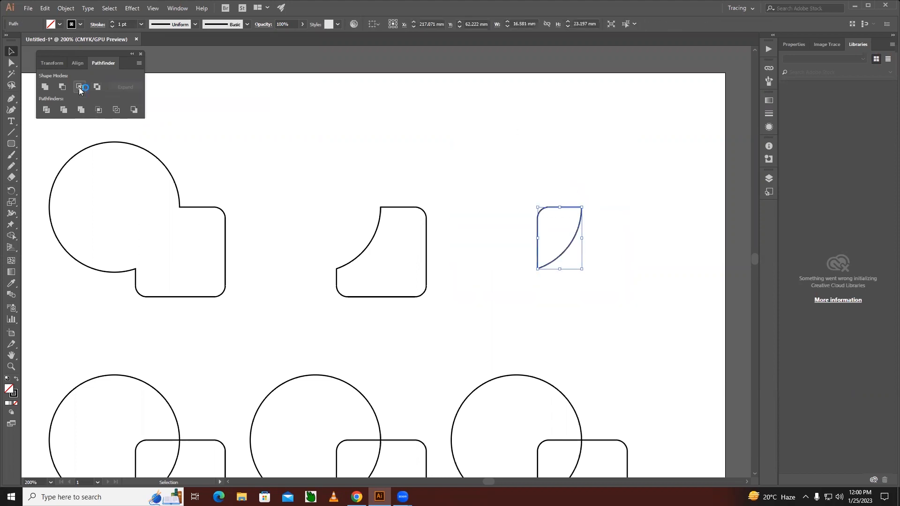
left_click(631, 240)
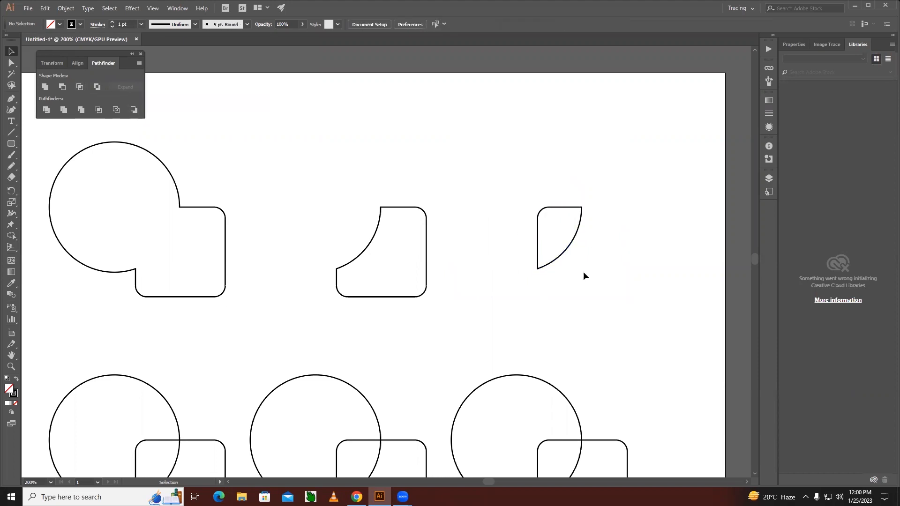
left_click_drag(452, 303, 483, 272)
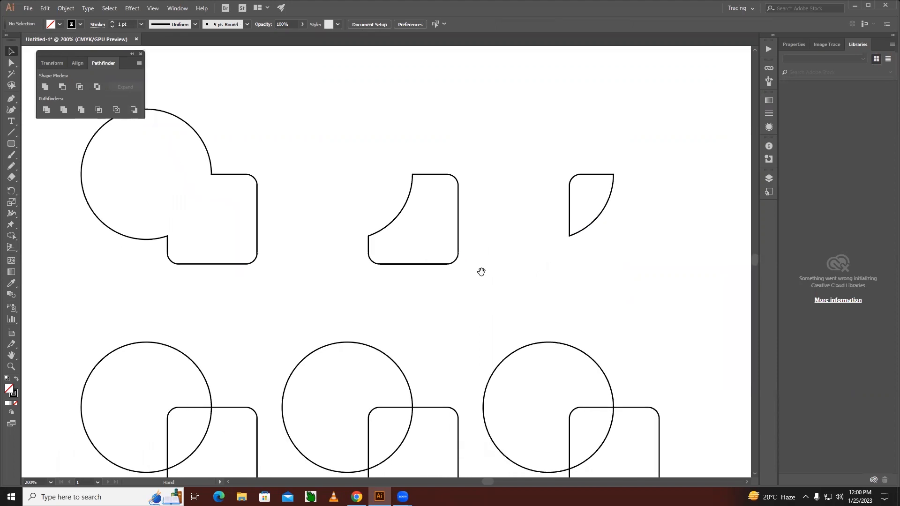
left_click(435, 280)
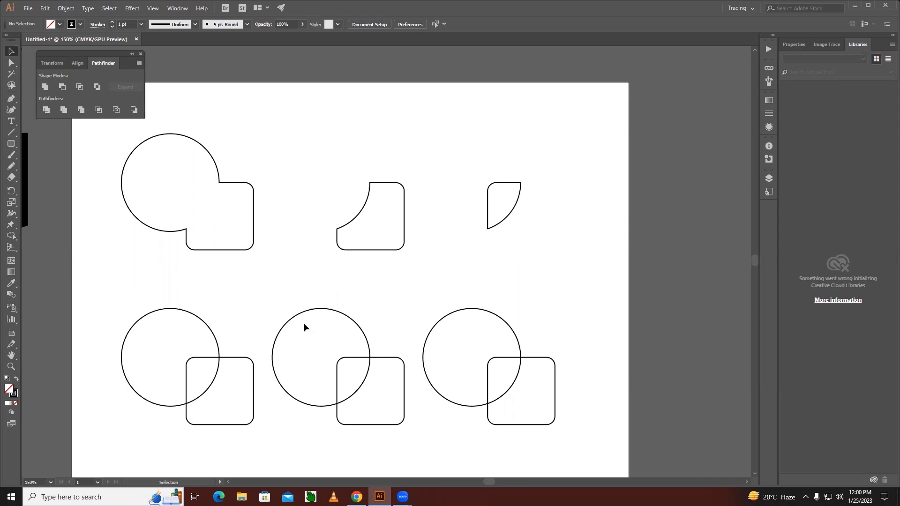
Fill the circle of the bottom row's first pair with a dark red.
left_click_drag(316, 311, 360, 251)
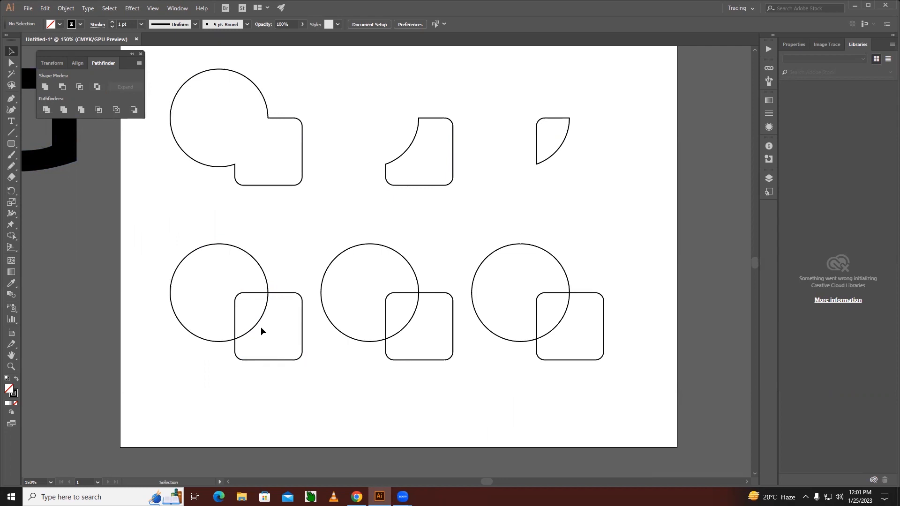
left_click(252, 260)
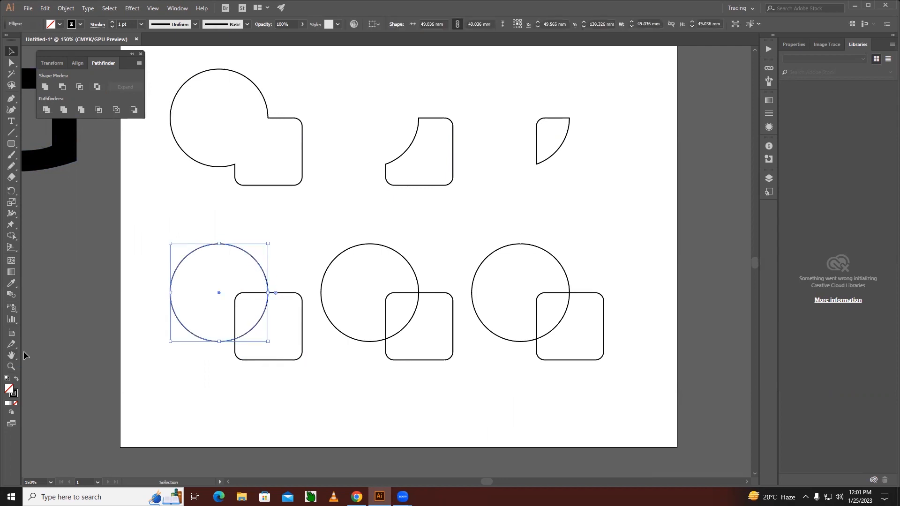
double_click(13, 393)
left_click(501, 141)
left_click(625, 108)
Fill the rounded rectangle of the bottom row's first pair with green and deselect it.
left_click(285, 293)
double_click(9, 389)
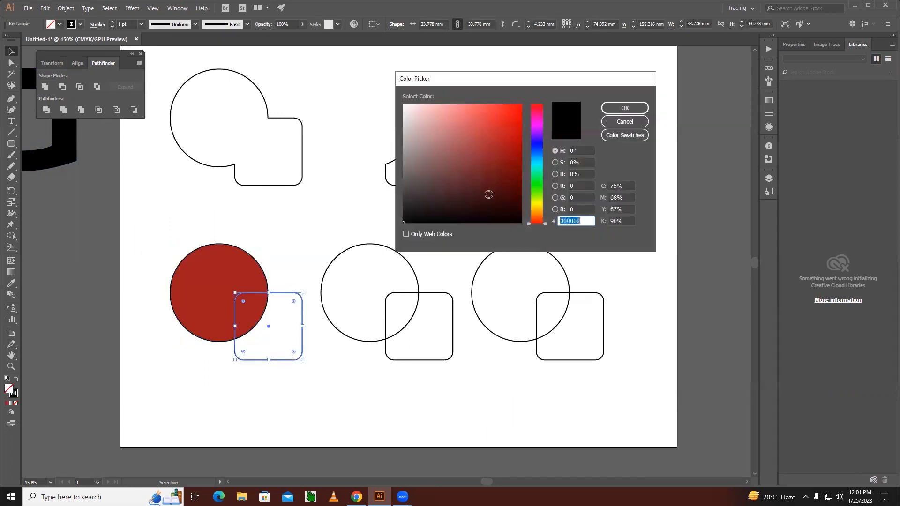
left_click(536, 187)
left_click(521, 108)
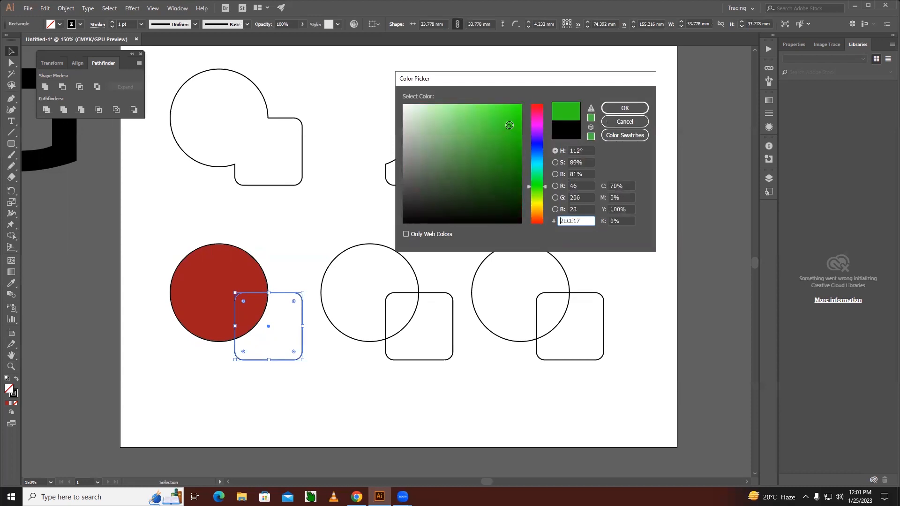
left_click(621, 112)
left_click(172, 387)
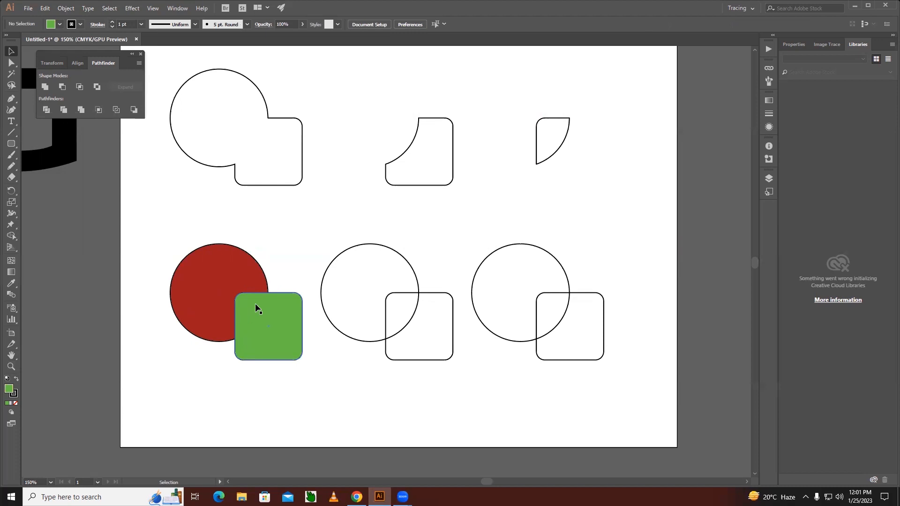
Try Exclude on the red circle and green rounded rectangle, and undo it.
left_click_drag(284, 266, 236, 323)
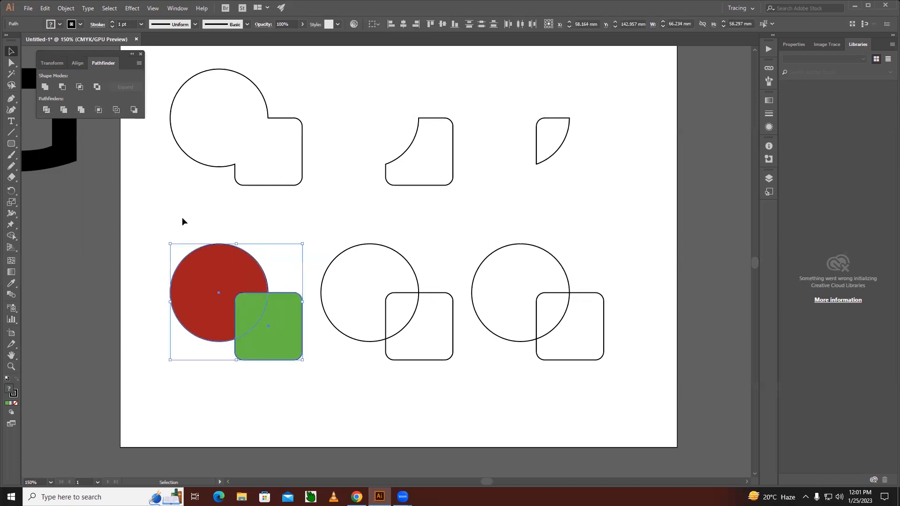
left_click(96, 87)
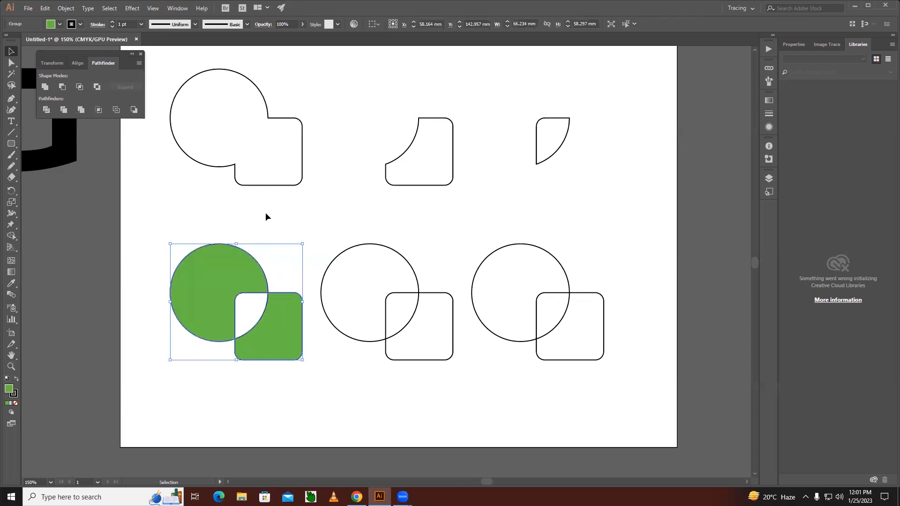
key("ctrl+z")
left_click(273, 248)
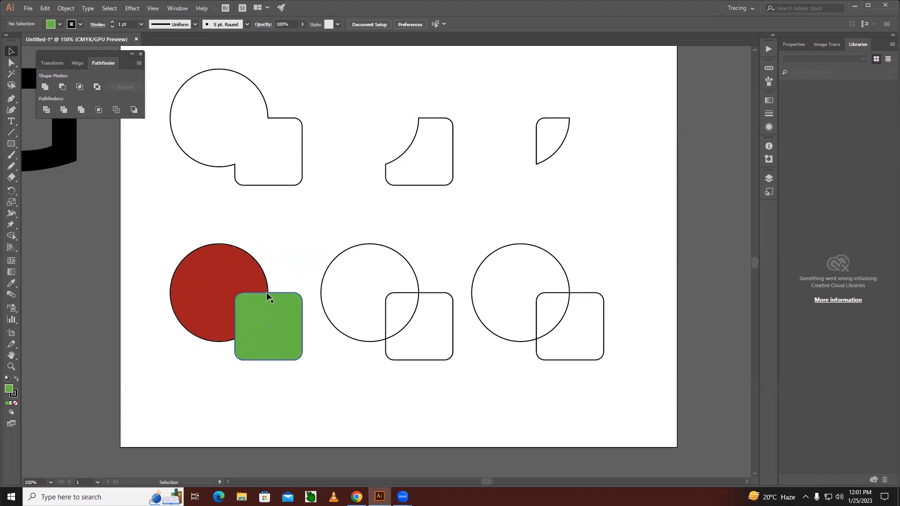
Apply Exclude to the red and green pair and move the result slightly up and to the left.
left_click_drag(299, 253, 242, 323)
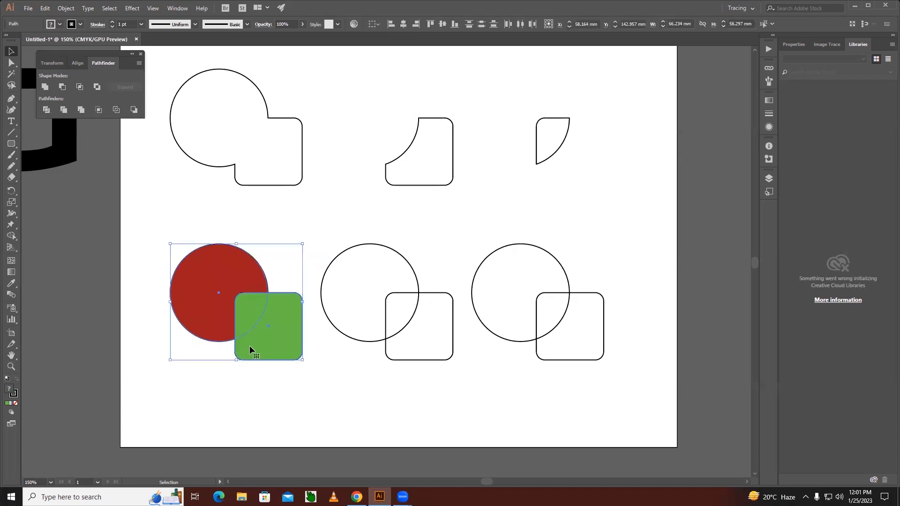
left_click(97, 87)
left_click_drag(221, 280, 198, 240)
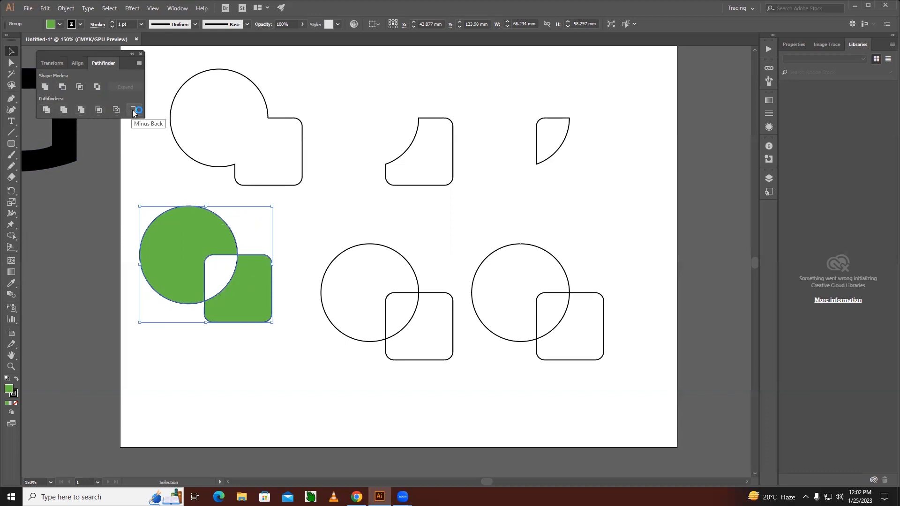
Delete all artwork from the artboard.
left_click(336, 341)
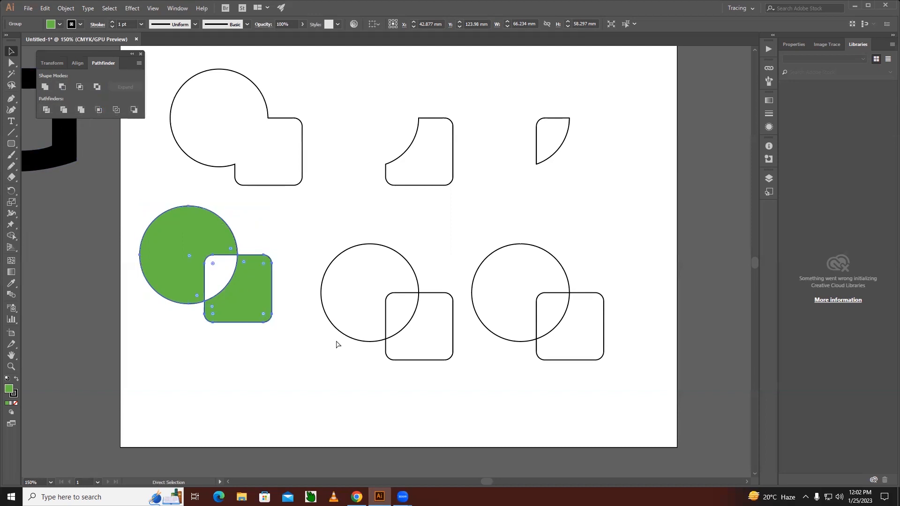
key("ctrl+a")
key("Delete")
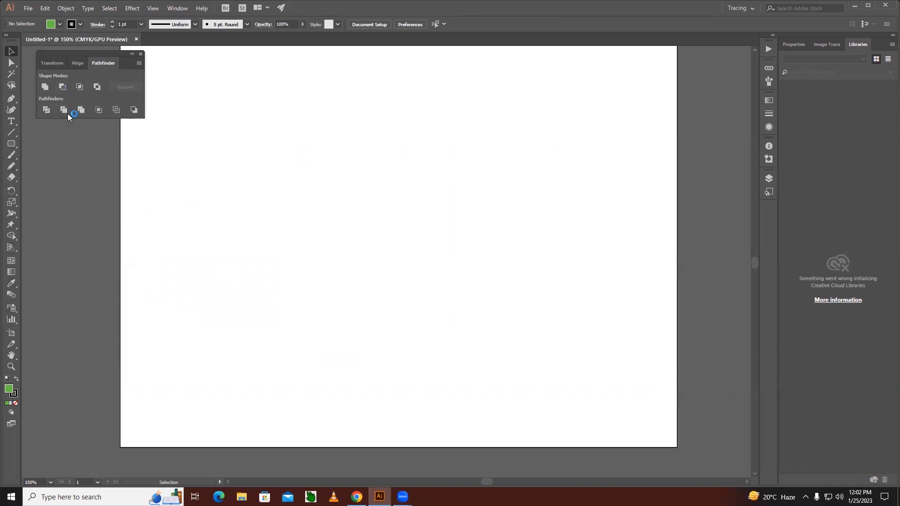
Draw a wide rounded rectangle about 214 by 26 mm across the artboard and give it no fill.
left_click(11, 144)
left_click_drag(194, 201, 621, 252)
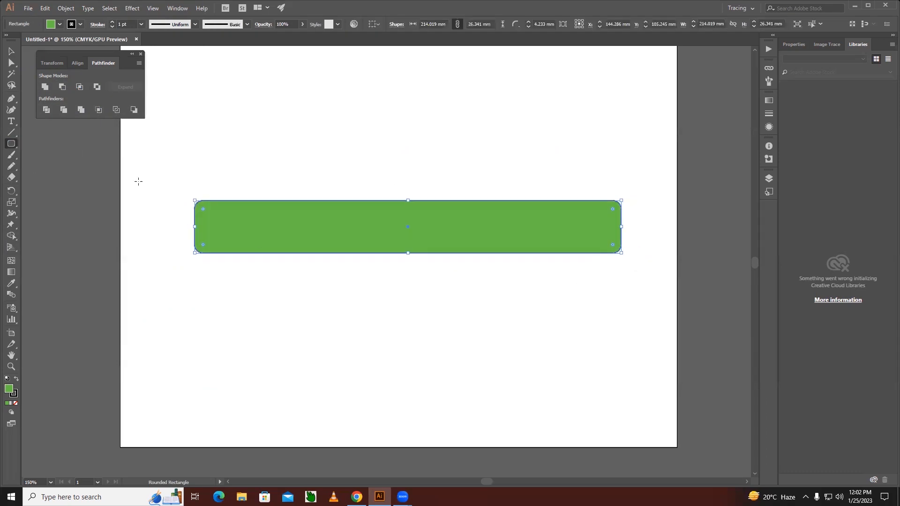
left_click(15, 403)
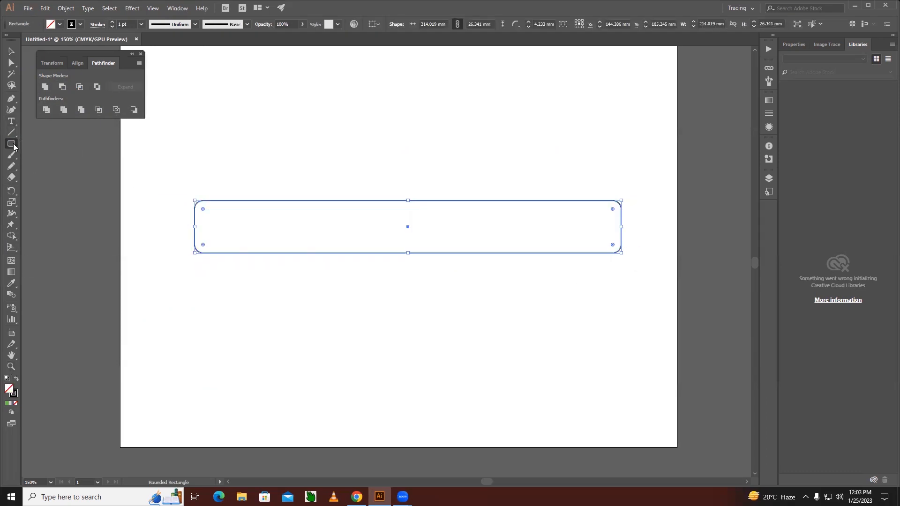
Draw a narrow upright rounded slot about 2.8 by 19.8 mm across the rectangle's upper edge near its left end.
left_click_drag(209, 196, 215, 236)
key("v")
left_click(297, 173)
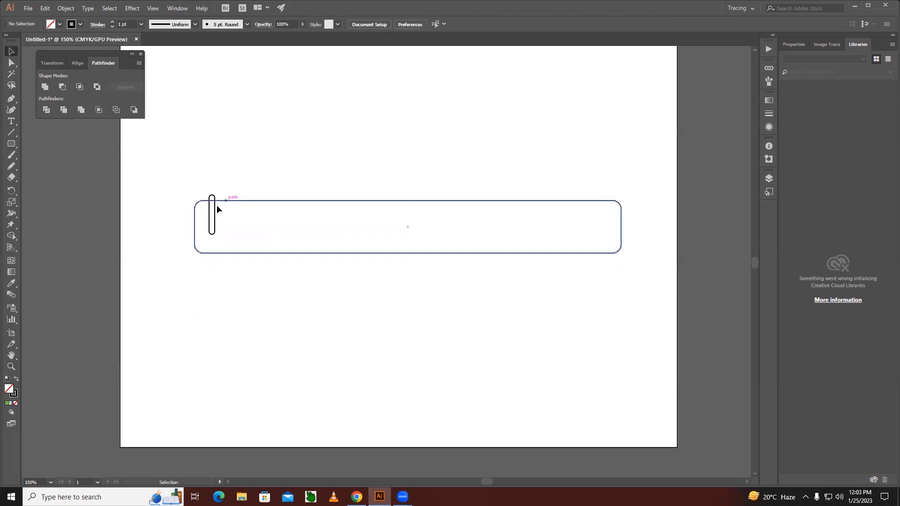
Copy the slot a short distance to the right and repeat the duplication until evenly spaced slots span the wide rectangle.
left_click_drag(214, 204, 226, 210)
key("ctrl+d")
key("ctrl+d")
key("ctrl+d")
key("ctrl+d")
key("ctrl+d")
key("ctrl+d")
key("ctrl+d")
key("ctrl+d")
key("ctrl+d")
key("ctrl+d")
key("ctrl+d")
key("ctrl+d")
key("ctrl+d")
key("ctrl+d")
key("ctrl+d")
key("ctrl+d")
key("ctrl+d")
key("ctrl+d")
key("ctrl+d")
key("ctrl+d")
key("ctrl+d")
key("ctrl+d")
key("ctrl+d")
key("ctrl+d")
key("ctrl+d")
key("ctrl+d")
key("ctrl+d")
key("ctrl+d")
key("ctrl+d")
key("ctrl+d")
key("ctrl+d")
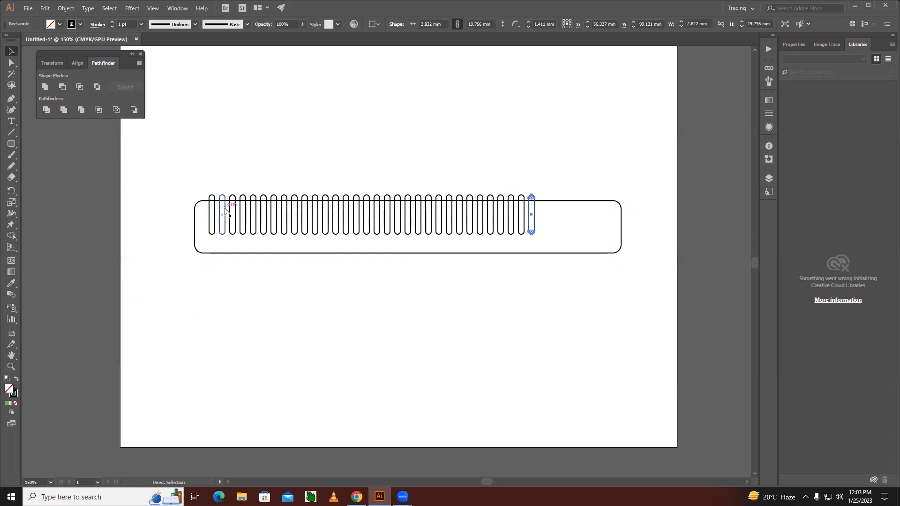
key("ctrl+d")
key("ctrl+d")
left_click_drag(185, 173, 611, 196)
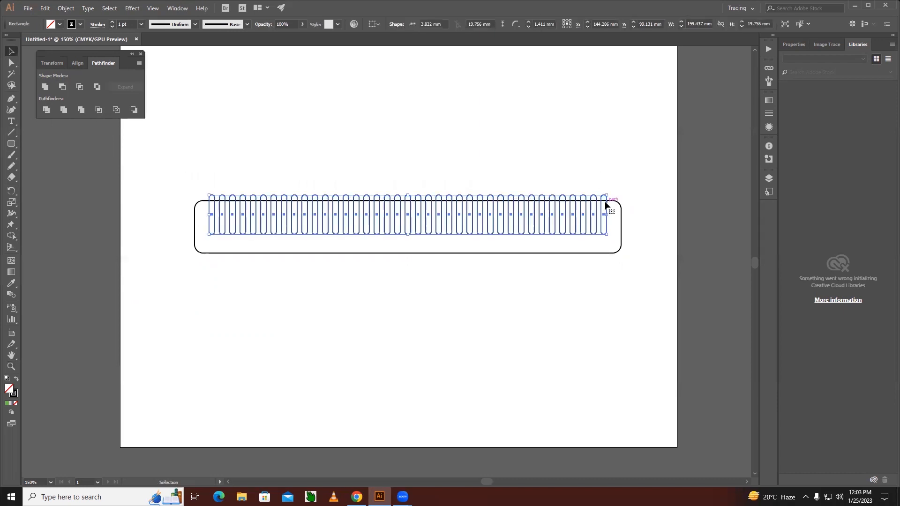
left_click(508, 266)
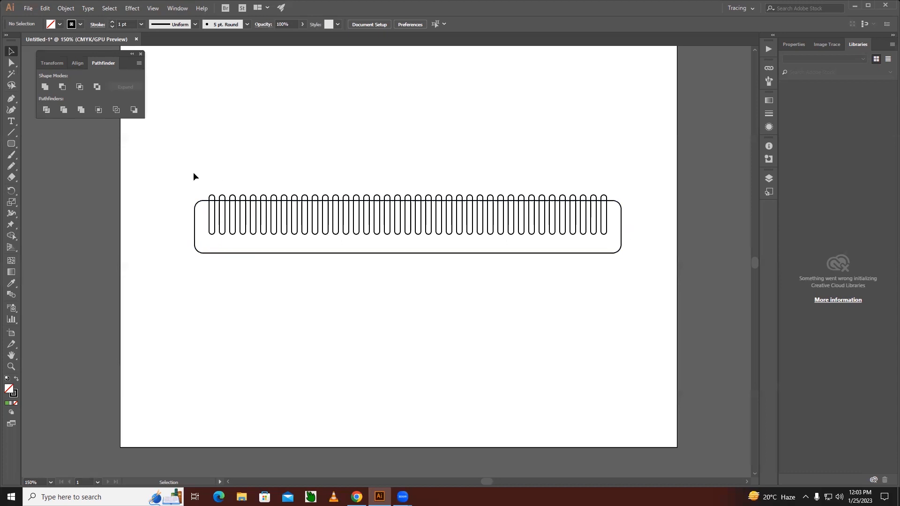
Subtract all the slots from the wide rounded rectangle with Minus Front to form a comb, and deselect it.
left_click_drag(193, 173, 229, 212)
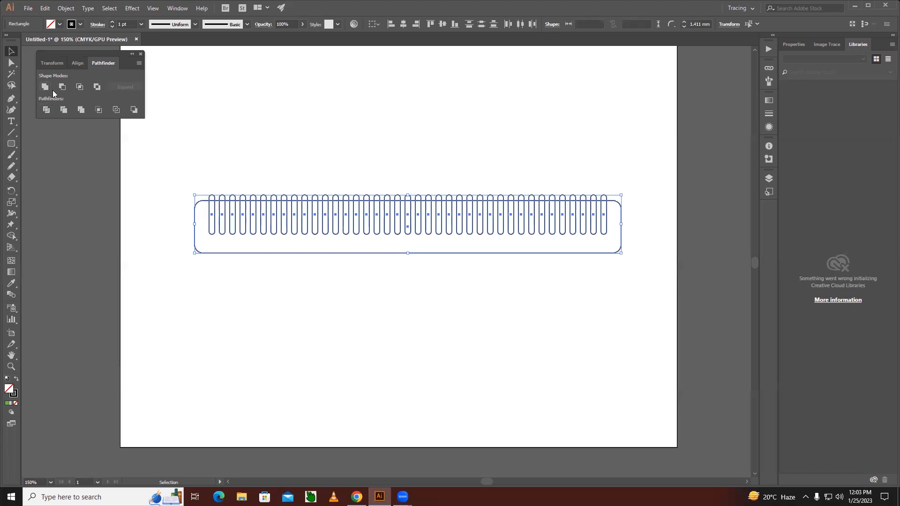
left_click(98, 91)
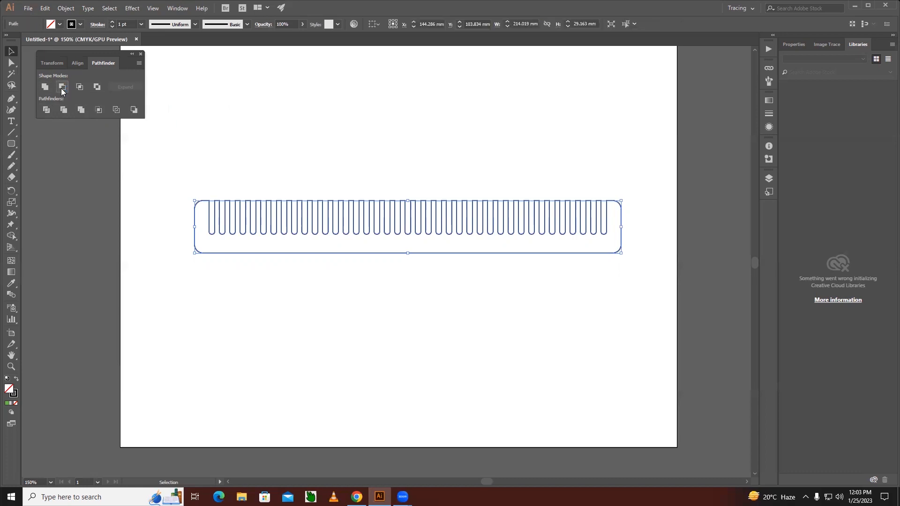
left_click(299, 148)
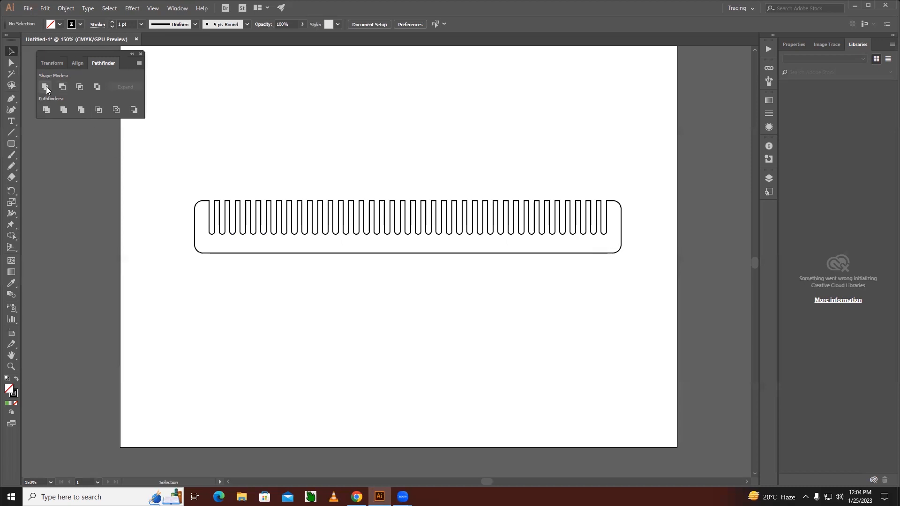
Draw a small circle with the Ellipse tool inside the comb's lower right corner and deselect it.
left_click_drag(10, 146, 29, 166)
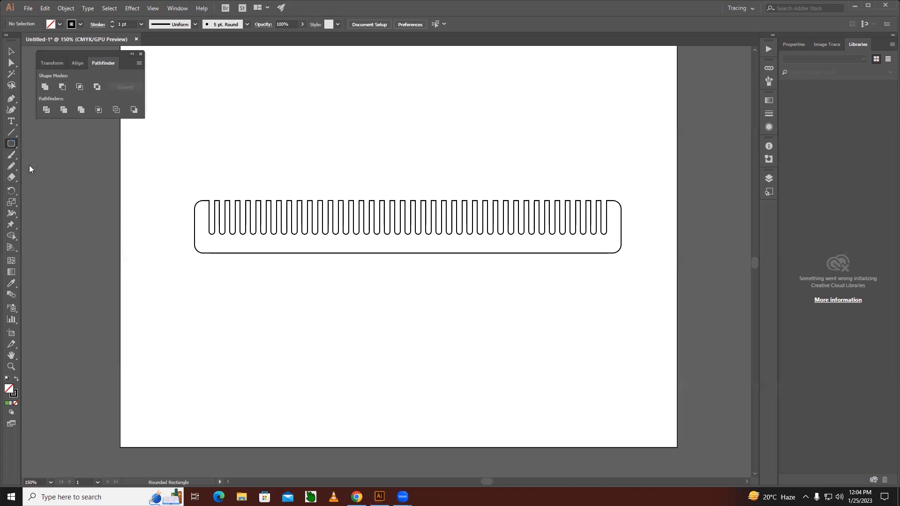
left_click_drag(607, 240, 615, 246)
left_click(9, 51)
left_click(589, 311)
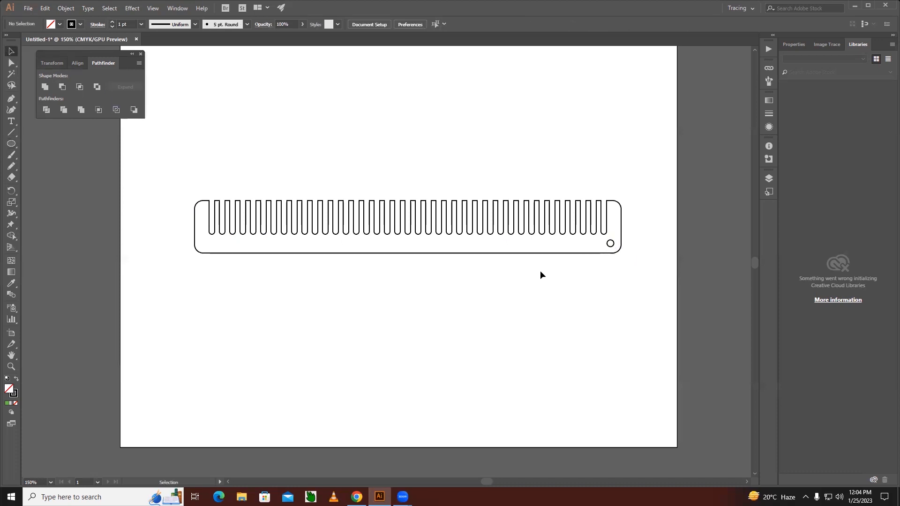
Fill the comb shape with the last used green and deselect it.
left_click(537, 254)
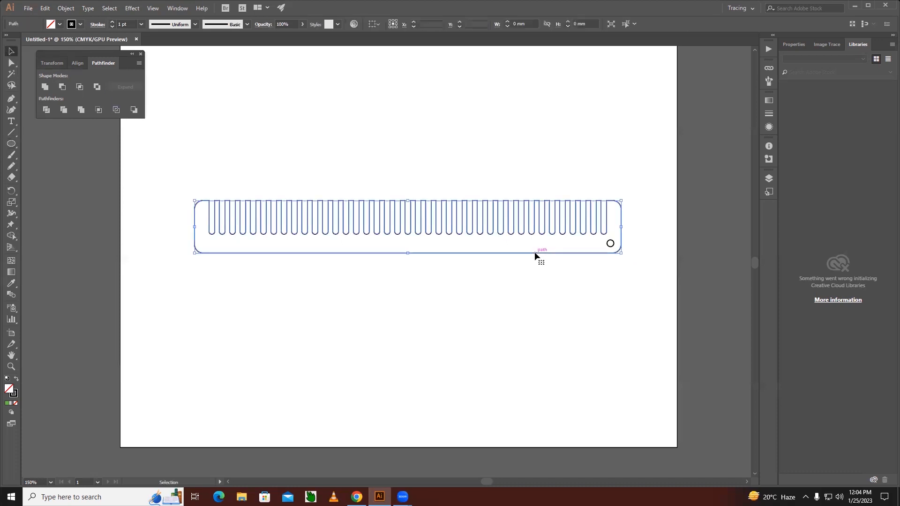
left_click(6, 402)
left_click(629, 284)
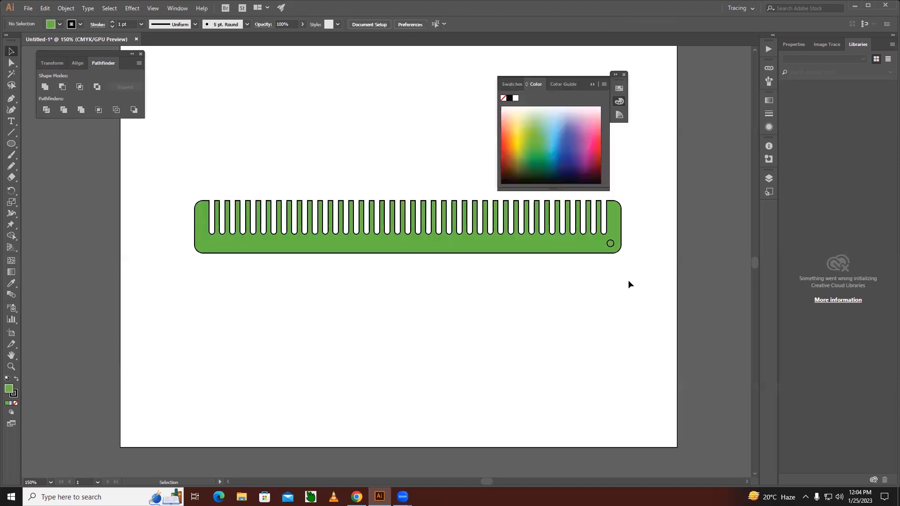
Cut the small circle out of the comb as a hole with Exclude.
key("z")
left_click(611, 247)
key("v")
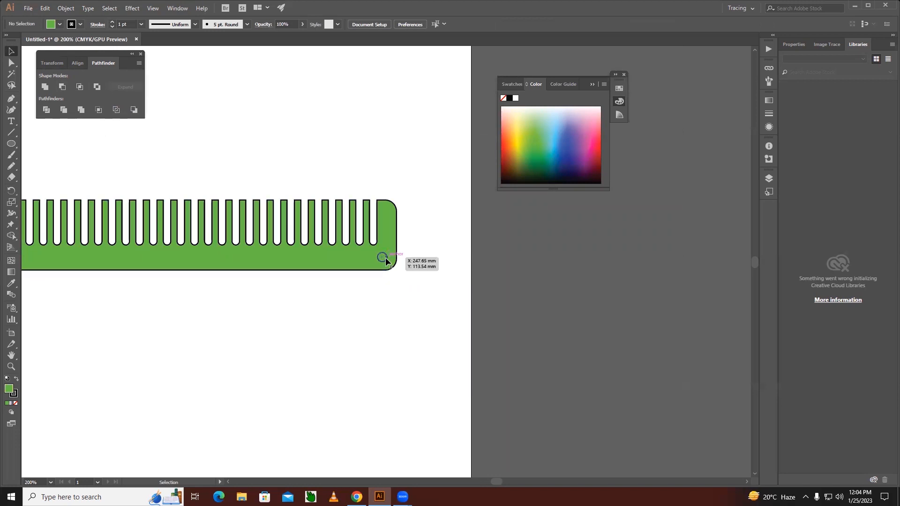
left_click_drag(413, 312, 382, 257)
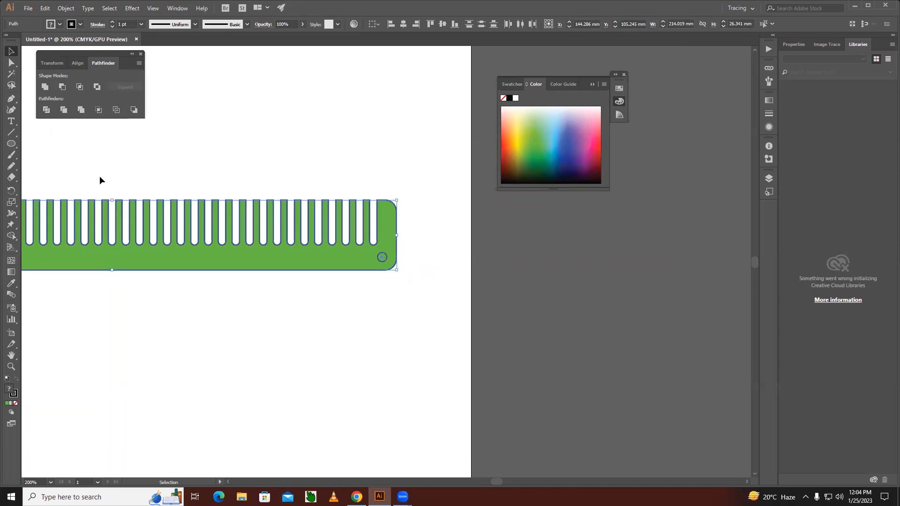
left_click(97, 88)
Refill the comb with green and move it about 33 mm to the right so its hole straddles the artboard edge.
left_click(537, 148)
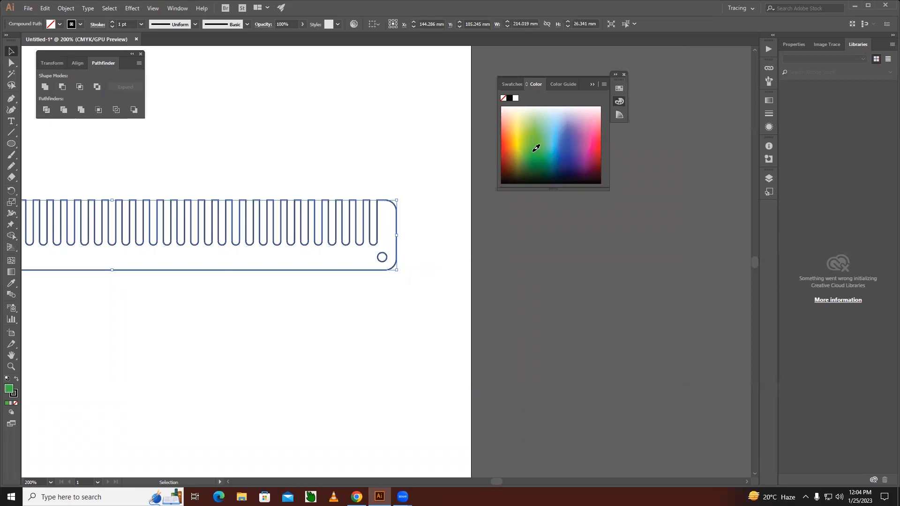
left_click(303, 336)
left_click_drag(360, 260, 447, 262)
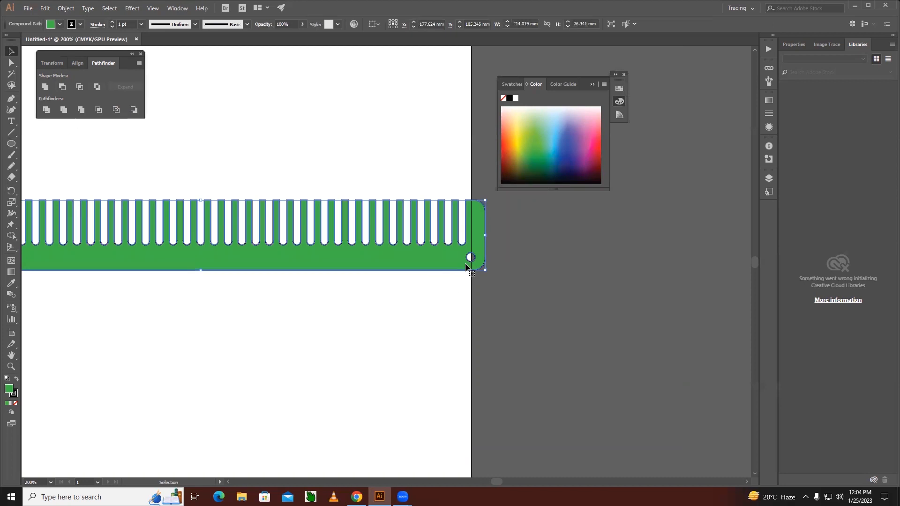
left_click(421, 300)
key("a")
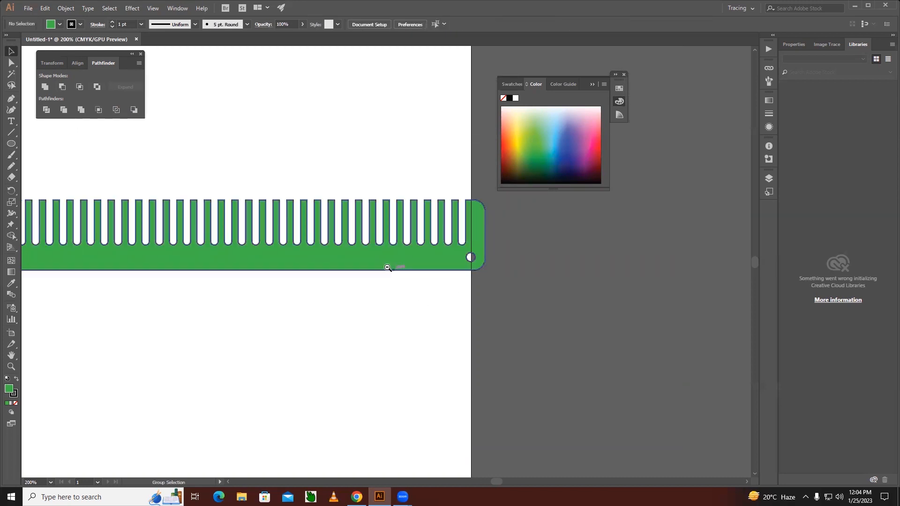
Move the green comb above the artboard and delete it.
left_click(383, 265, "ctrl+alt")
left_click(266, 269, "ctrl+alt")
left_click_drag(384, 261, 316, 94)
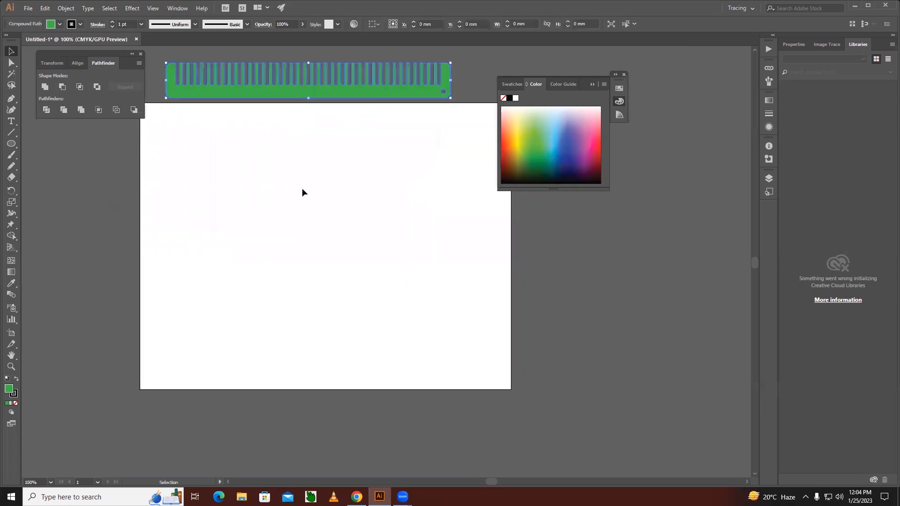
key("Delete")
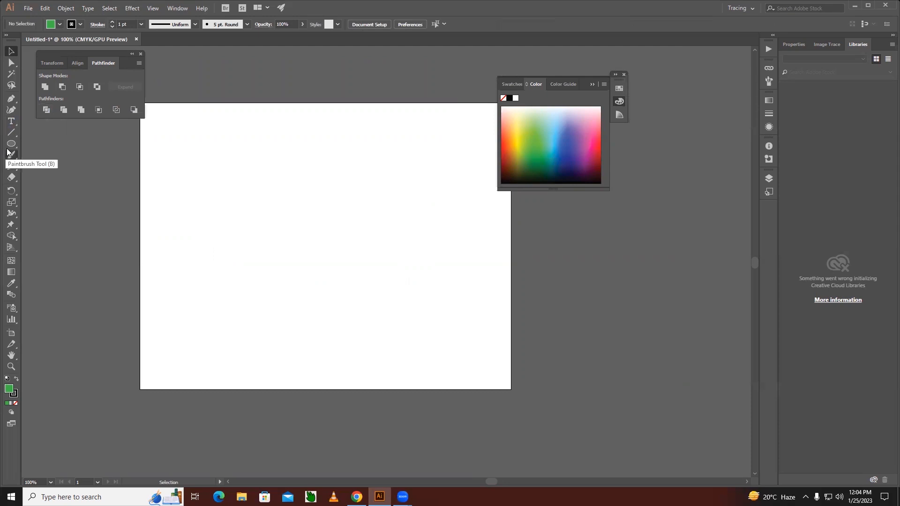
Draw two overlapping circles without fill, about 95 mm and 80 mm in diameter, the smaller one over the larger one's upper left.
left_click_drag(11, 144, 105, 186)
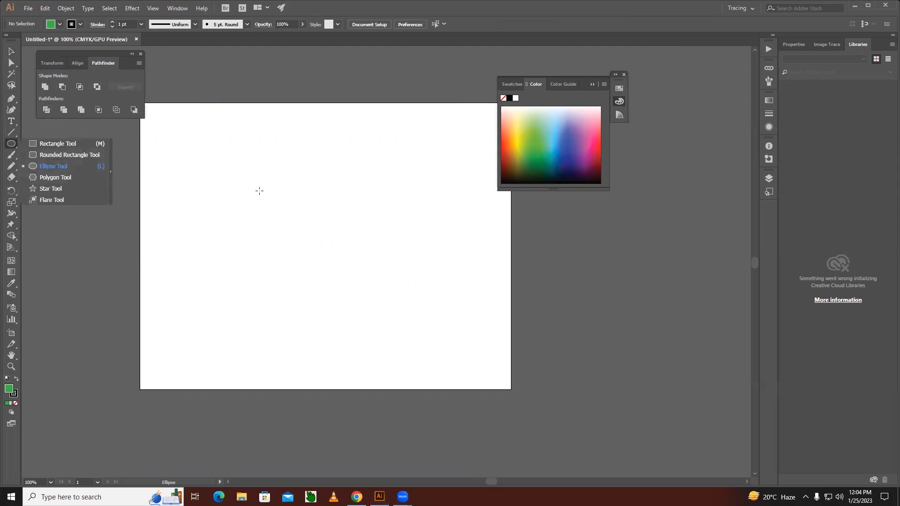
left_click_drag(244, 191, 369, 314)
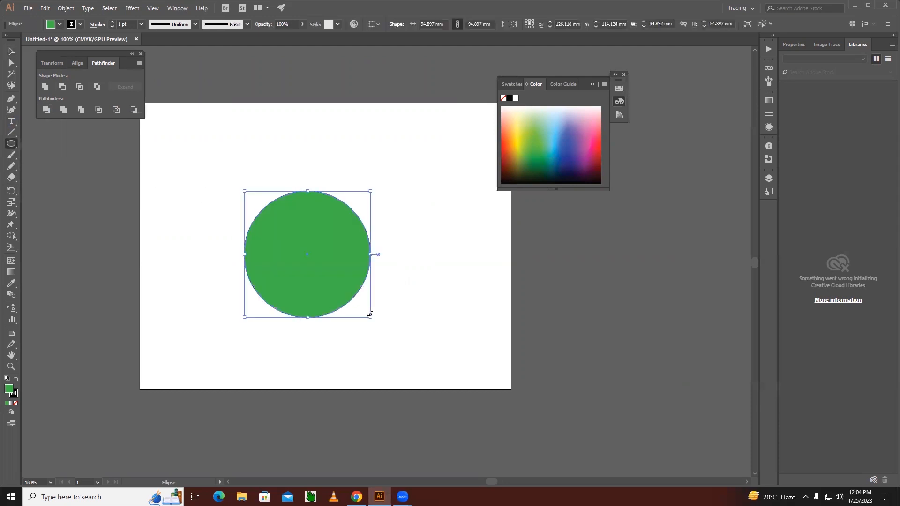
left_click(16, 404)
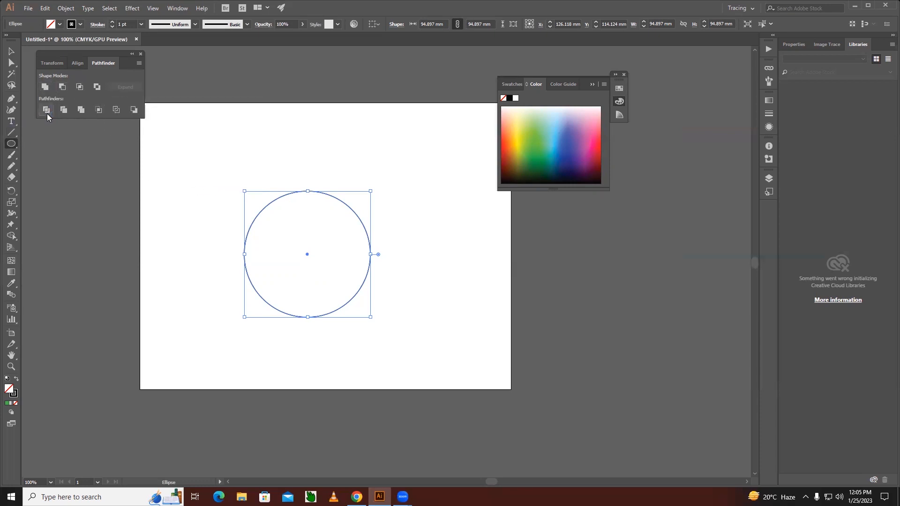
mouse_move(215, 155)
left_mouse_down()
mouse_move(301, 217)
mouse_move(317, 257)
left_mouse_up()
left_click(11, 51)
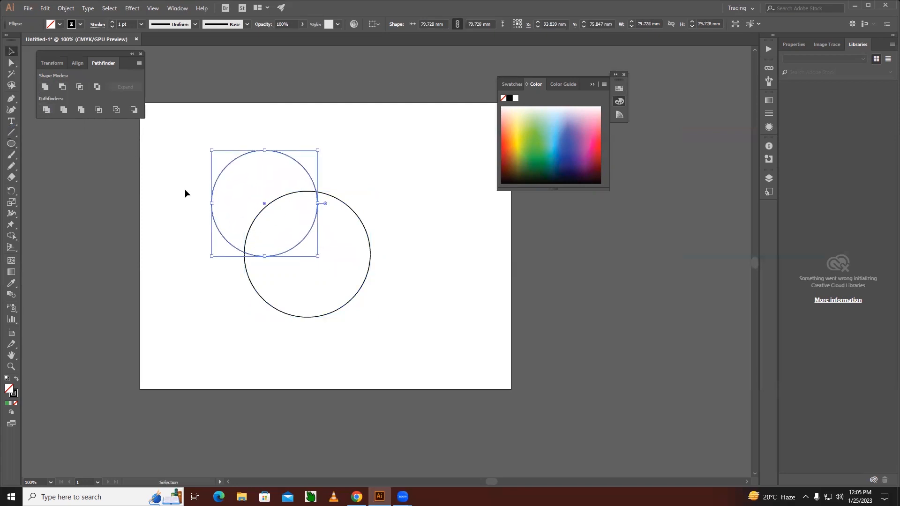
Split the two overlapping circles with Pathfinder Divide, move the result about 26 mm to the right and ungroup it.
left_click_drag(214, 139, 356, 243)
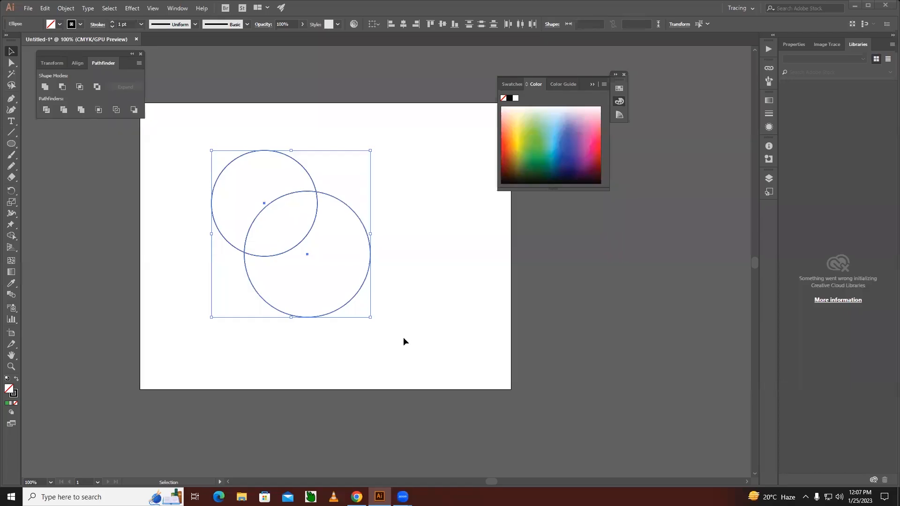
left_click(48, 110)
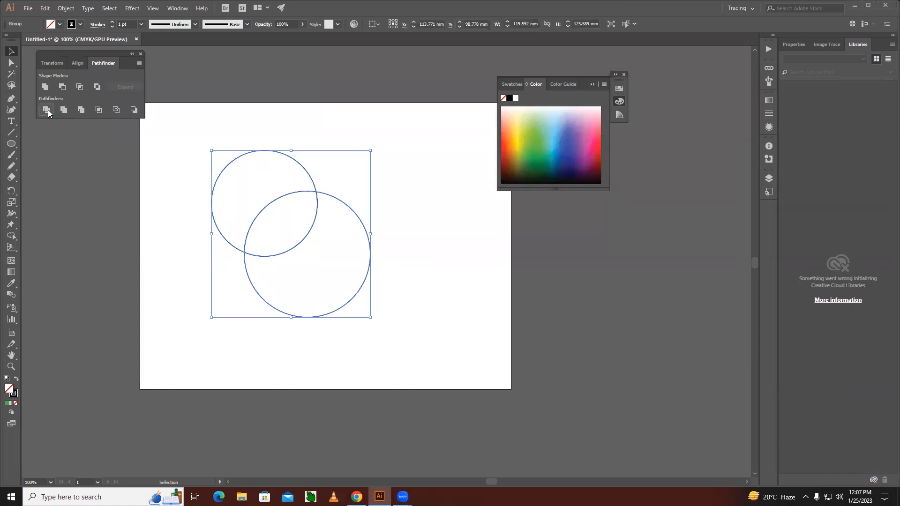
left_click(426, 232)
left_click(362, 223)
left_click_drag(362, 223, 397, 226)
right_click(397, 226)
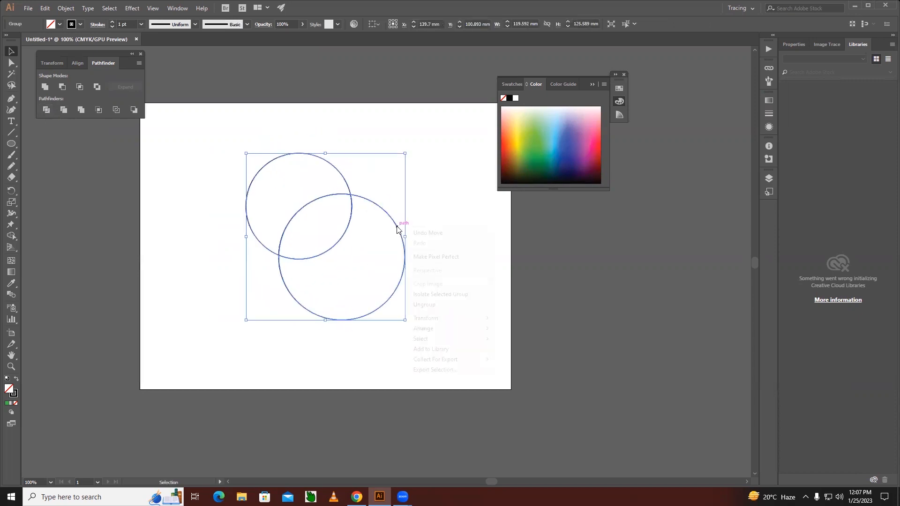
left_click(427, 305)
left_click(446, 333)
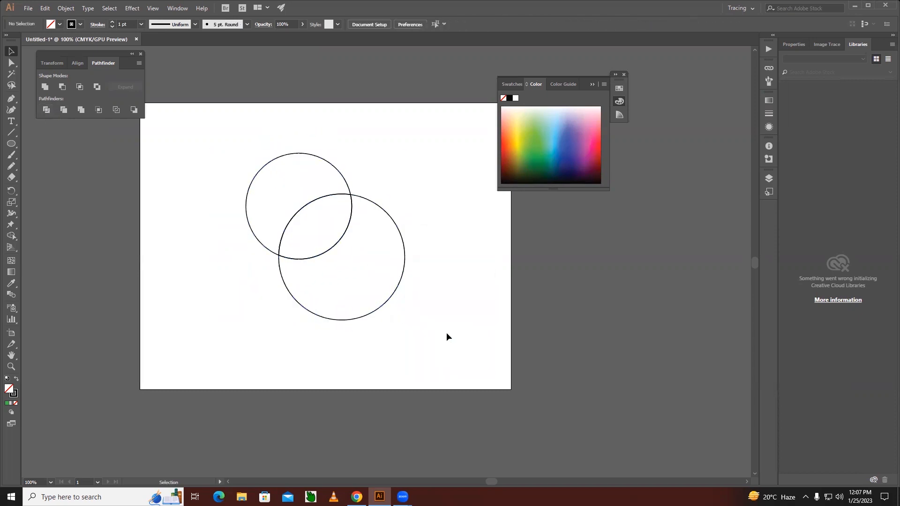
Pull the three divided pieces apart, with the crescents at lower right and upper left and the lens between them.
left_click_drag(383, 309, 434, 363)
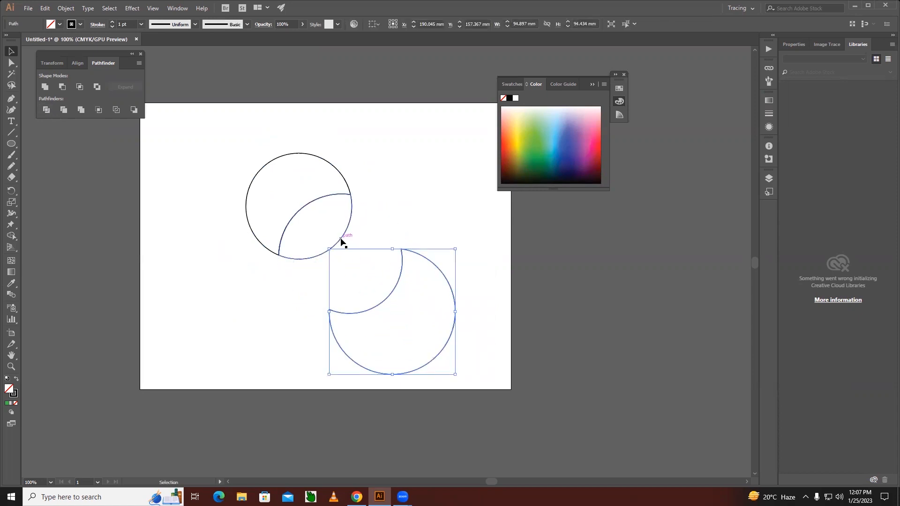
left_click_drag(342, 240, 356, 259)
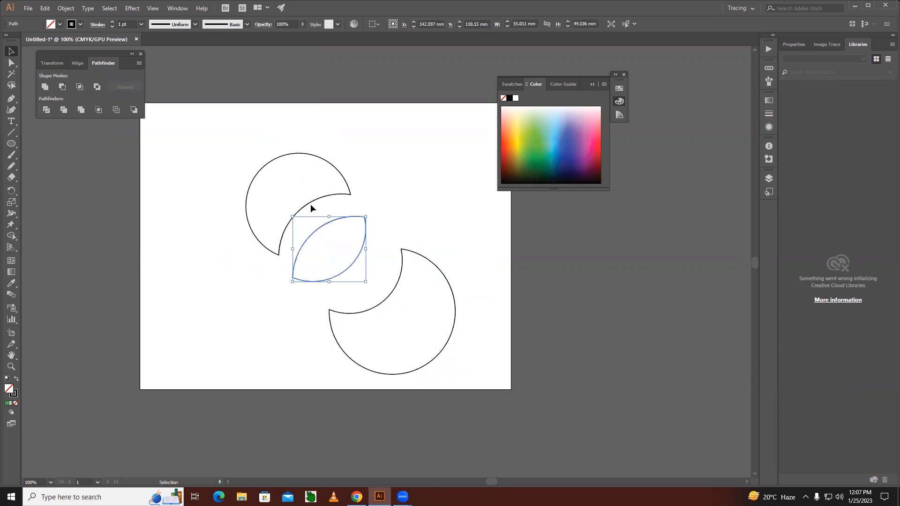
left_click_drag(311, 202, 289, 175)
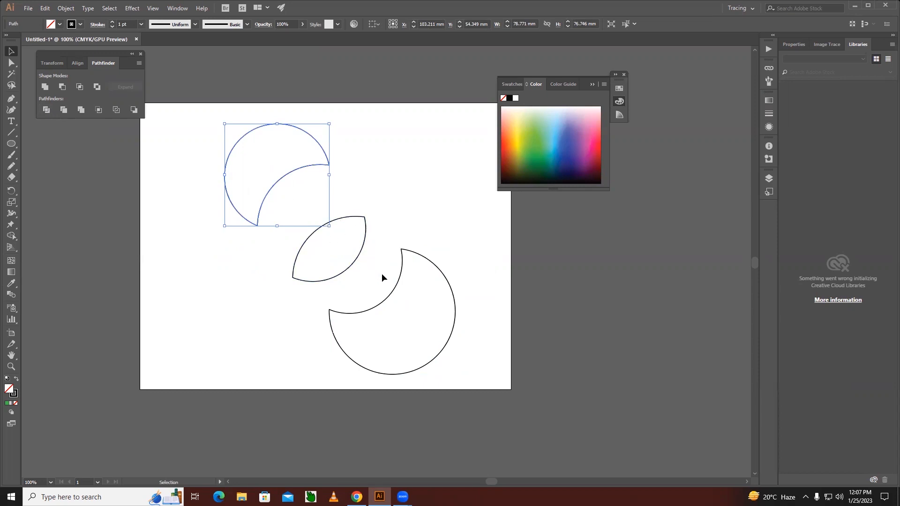
Delete all three divided pieces from the artboard.
key("Delete")
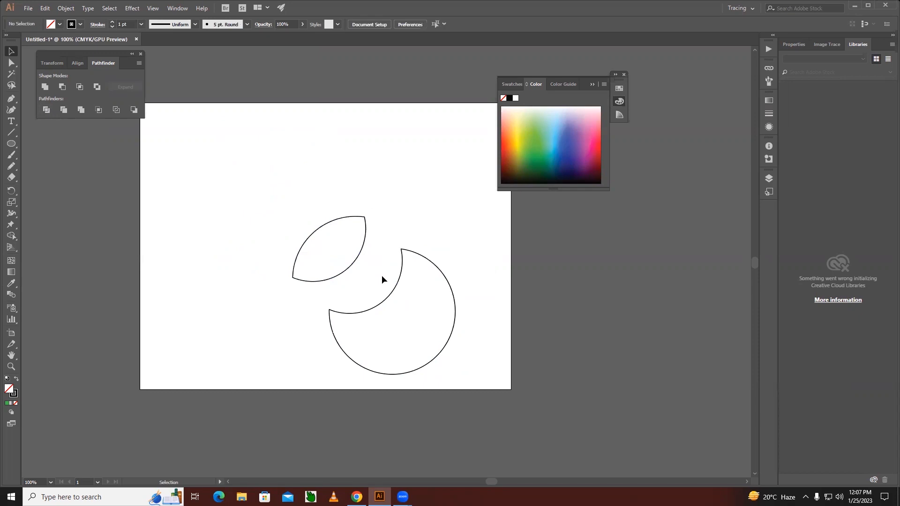
key("ctrl+a")
key("Delete")
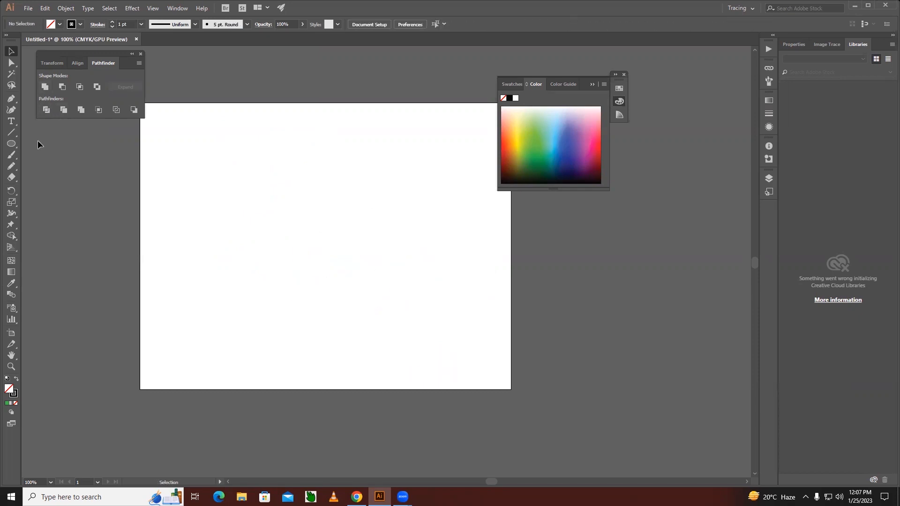
Draw an unfilled circle about 116 mm in diameter in the middle of the artboard and switch to the Line Segment tool.
left_click(12, 145)
left_click_drag(233, 174, 387, 328)
left_click(12, 132)
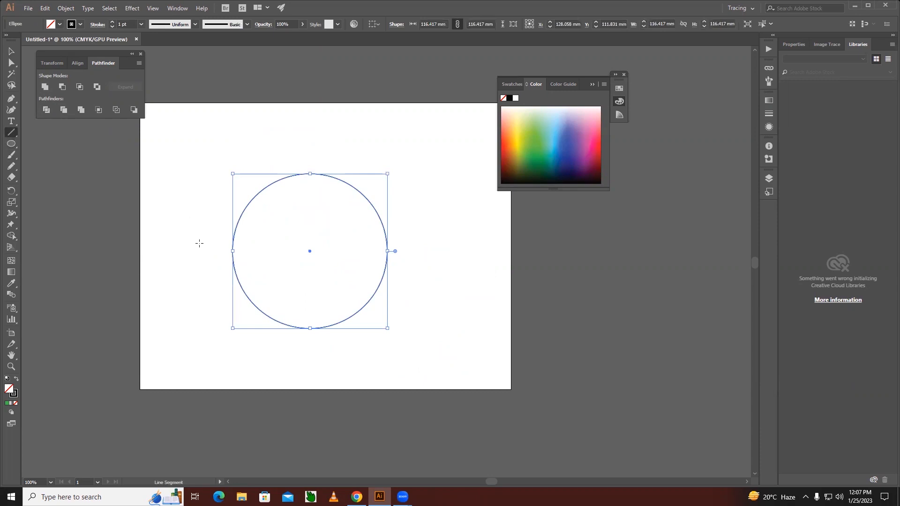
left_click_drag(200, 251, 417, 174)
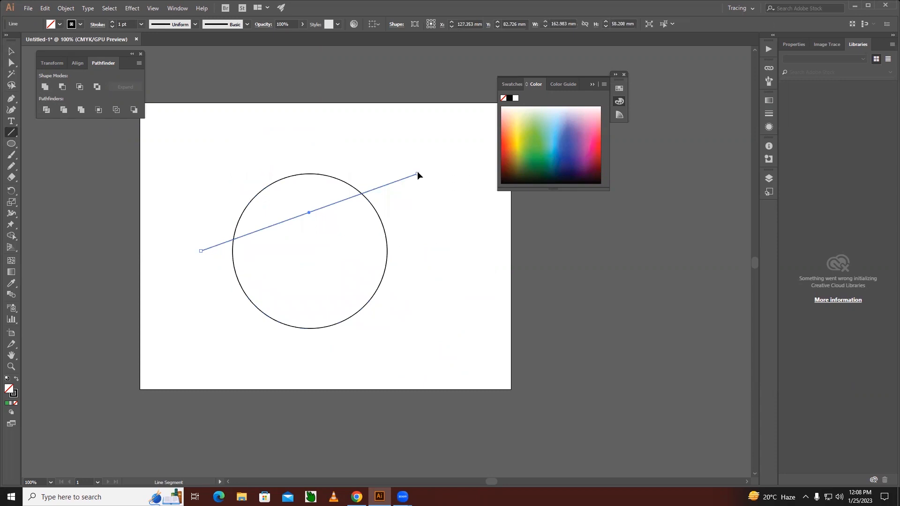
key("ctrl+z")
left_click_drag(215, 260, 304, 213)
key("Delete")
Draw a slanted line about 147 mm wide across the circle and a wavy vertical Pencil path through it, both extending past its edge.
left_click_drag(206, 250, 401, 199)
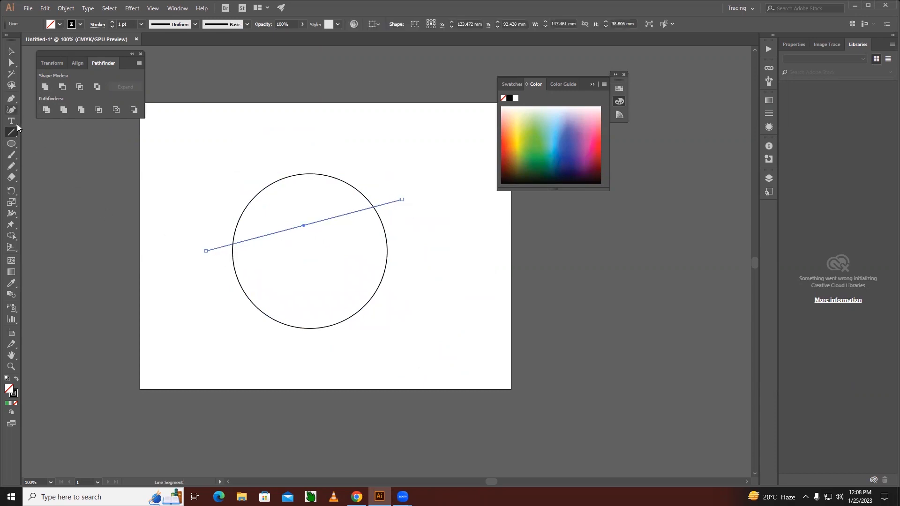
left_click(12, 167)
mouse_move(308, 161)
left_mouse_down()
mouse_move(330, 164)
mouse_move(320, 211)
mouse_move(325, 301)
mouse_move(347, 347)
left_mouse_up()
left_click(10, 52)
left_click(302, 170)
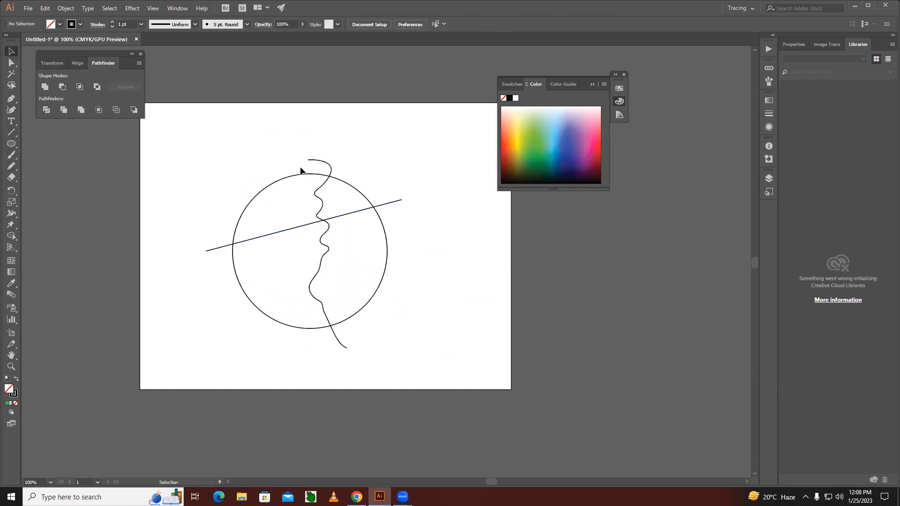
Divide the circle along the line and the wavy path with Pathfinder Divide, ungroup the pieces and deselect them.
left_click_drag(200, 128, 398, 288)
left_click(46, 111)
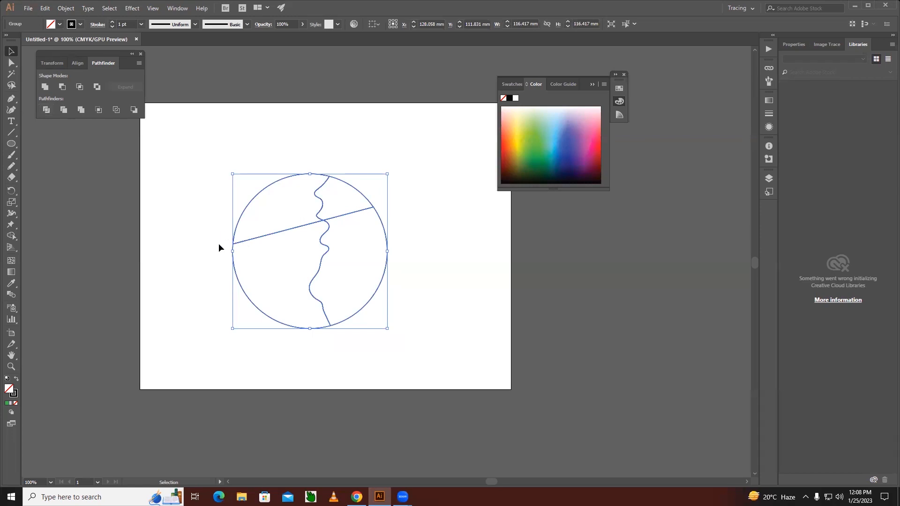
right_click(368, 207)
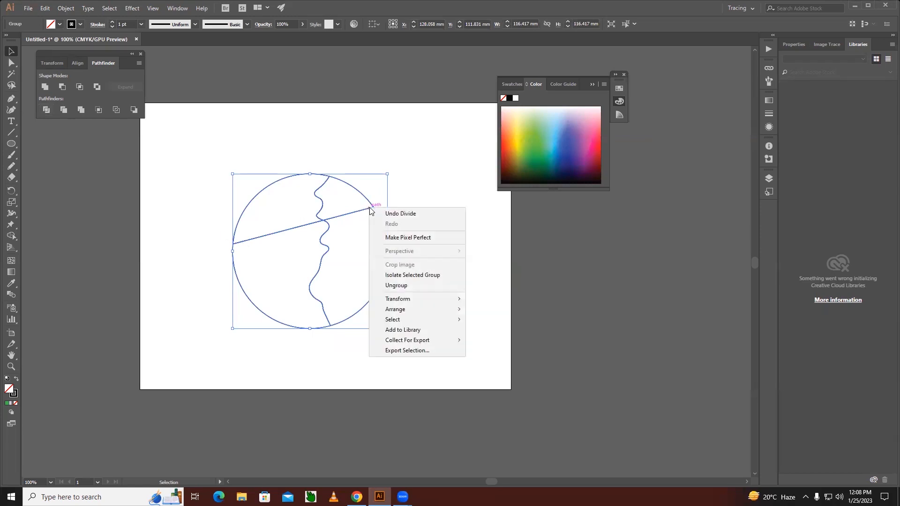
left_click(396, 285)
left_click(434, 217)
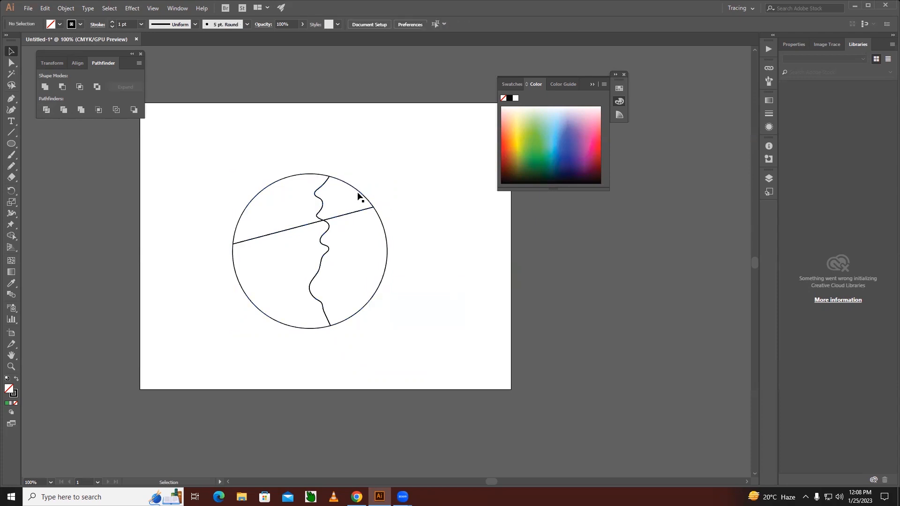
Pull the upper-right piece out of the circle and undo the move.
left_click_drag(357, 190, 382, 155)
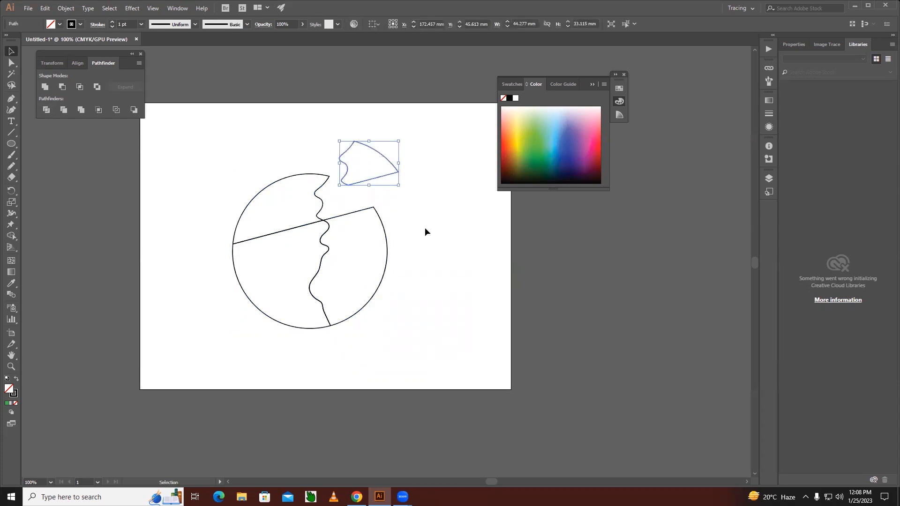
key("ctrl+z")
left_click(426, 266)
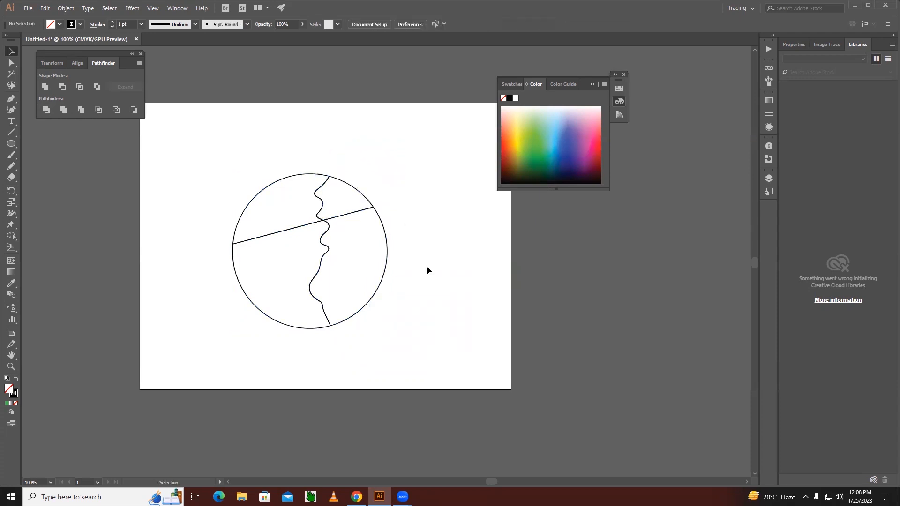
Fill the circle's upper-right piece with dark green and its lower-right piece with blue.
left_click_drag(422, 365, 197, 156)
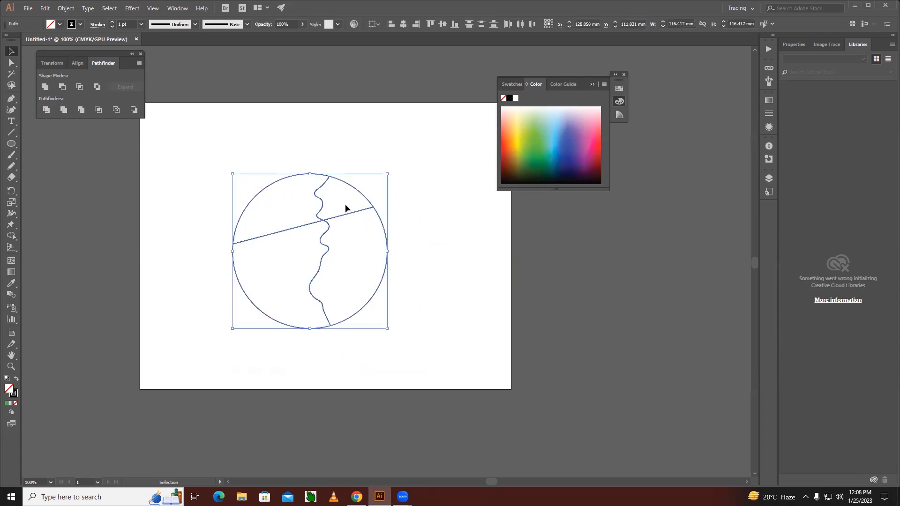
left_click(351, 187)
left_click(539, 165)
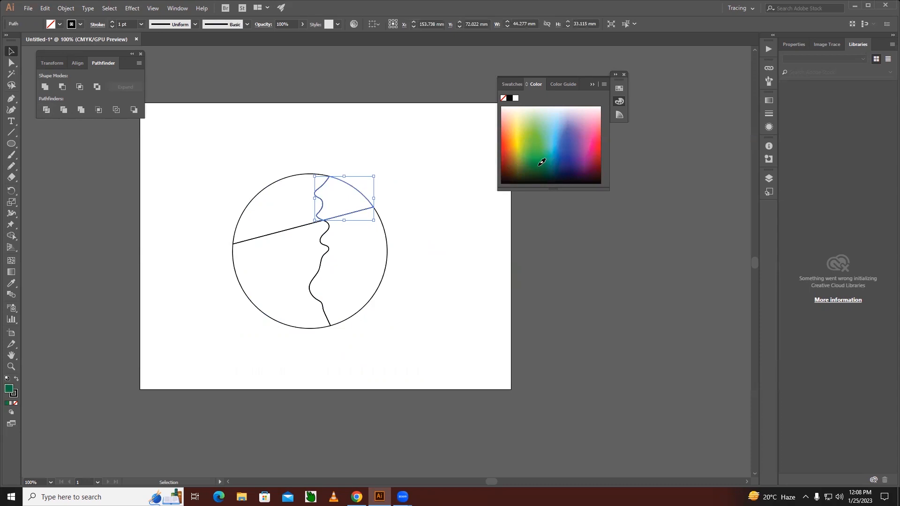
key("a")
left_click(387, 246)
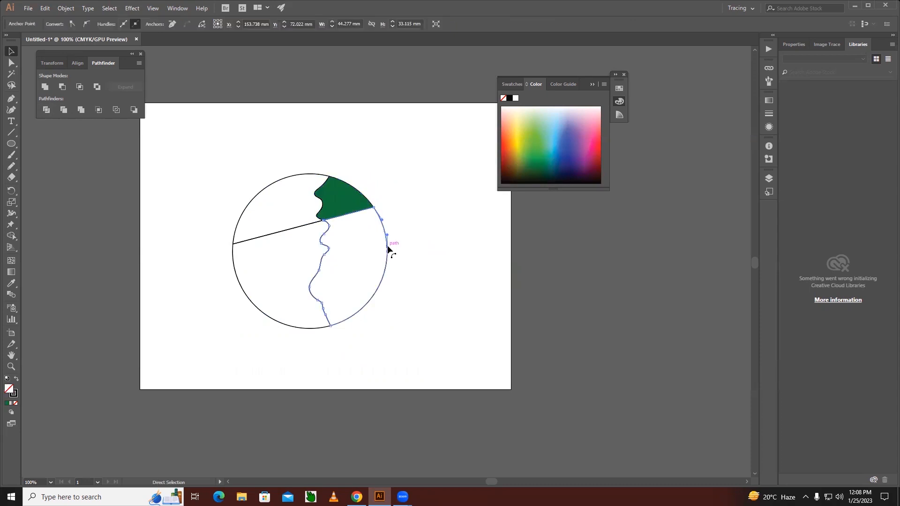
left_click(567, 143)
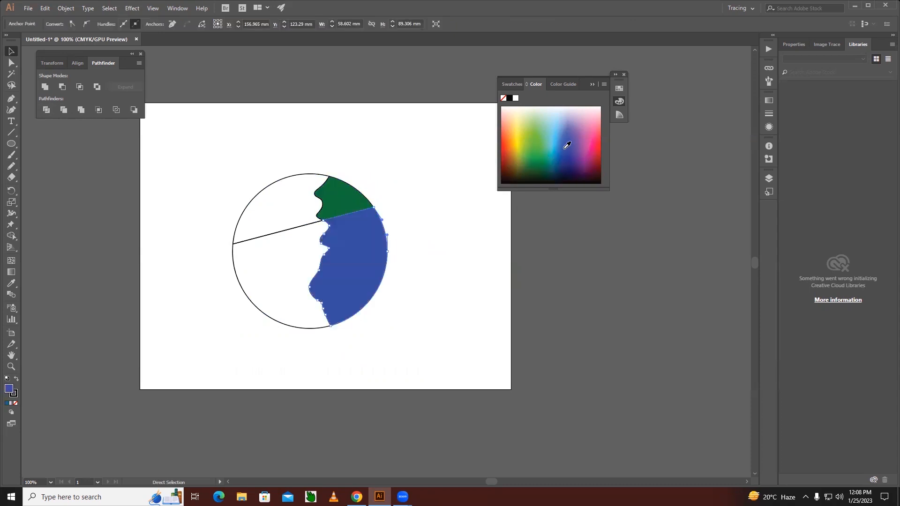
Fill the circle's upper-left piece with olive gold and its lower-left piece with orange, and deselect.
left_click(281, 180)
left_click(281, 180)
left_click(281, 179)
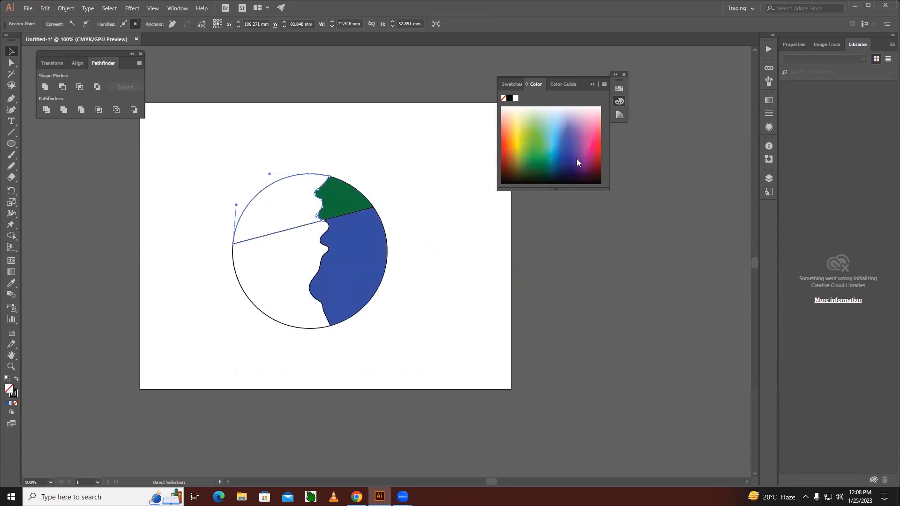
left_click(558, 123)
left_click(278, 320)
key("v")
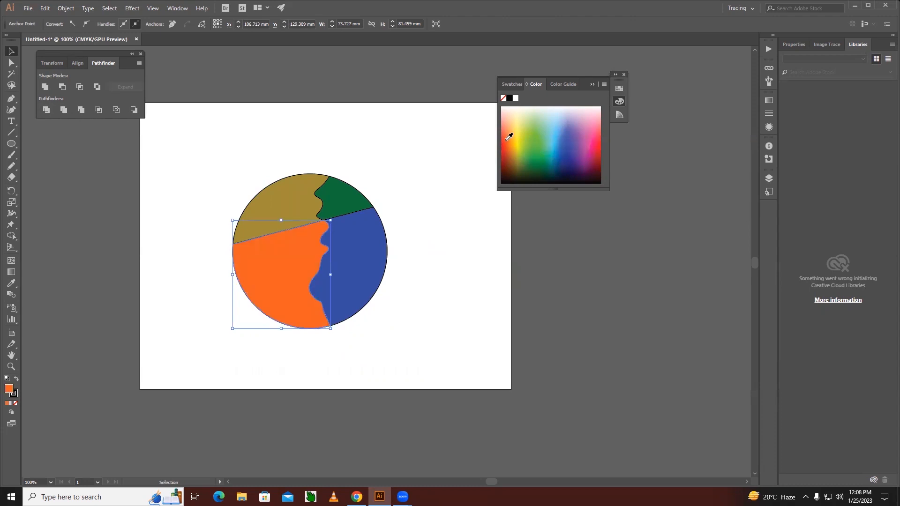
left_click(222, 186)
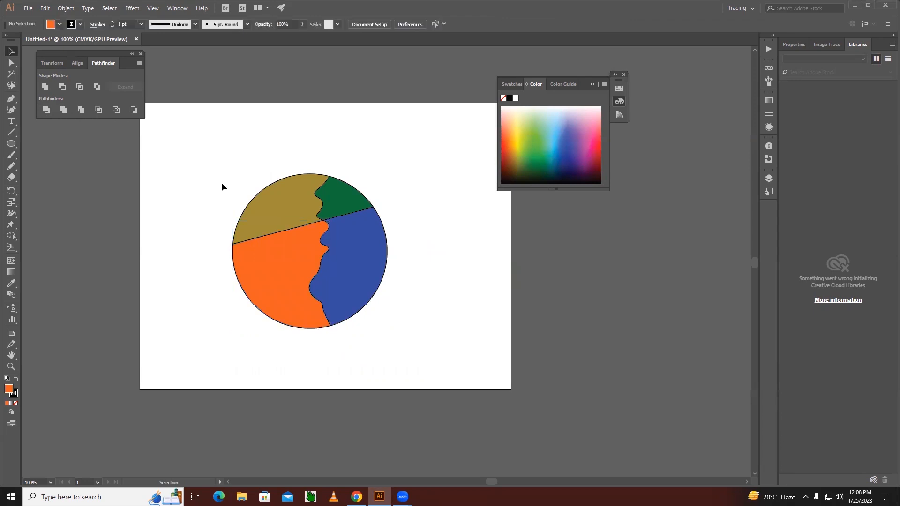
Undo the piece fills, the ungrouping and the Divide of the circle.
key("a")
left_click_drag(212, 170, 389, 346)
key("ctrl+z")
key("ctrl+z")
key("ctrl+z")
key("ctrl+z")
key("ctrl+z")
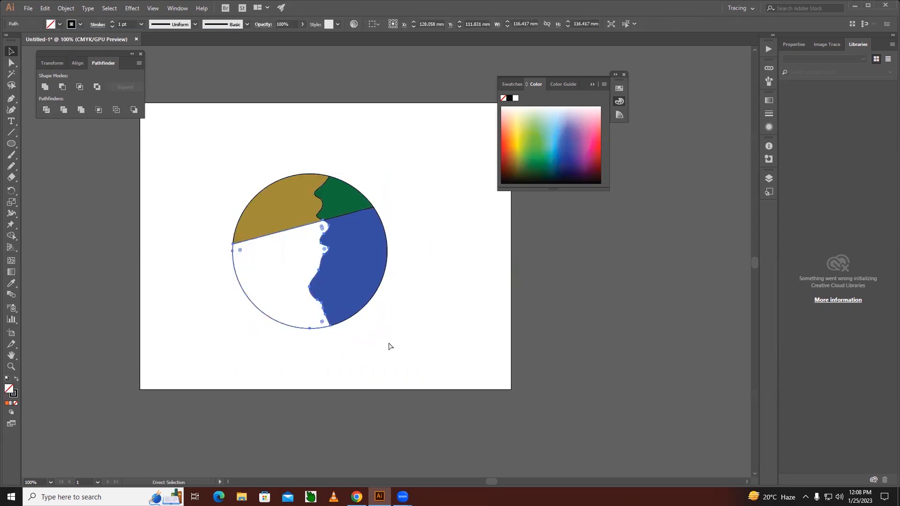
key("ctrl+z")
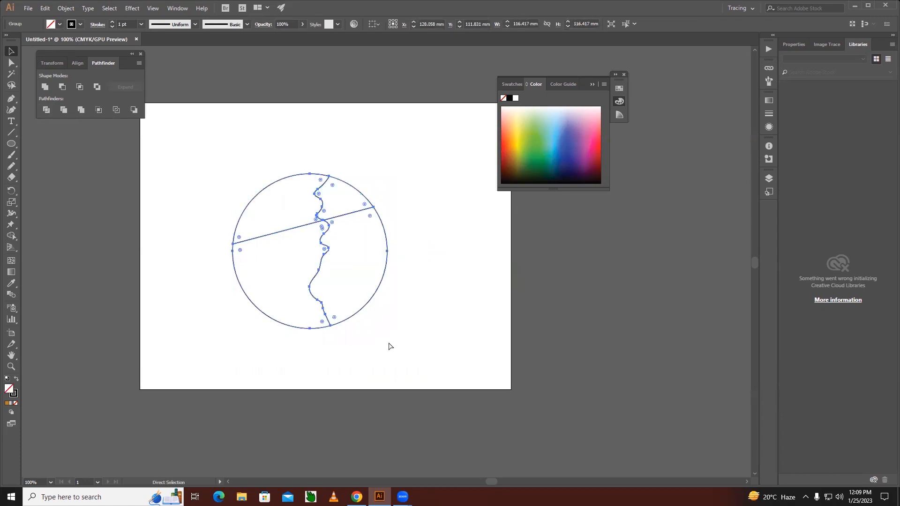
key("ctrl+z")
Shrink the circle with its line and wavy path to about 79 mm circle diameter and place a copy beside it.
key("v")
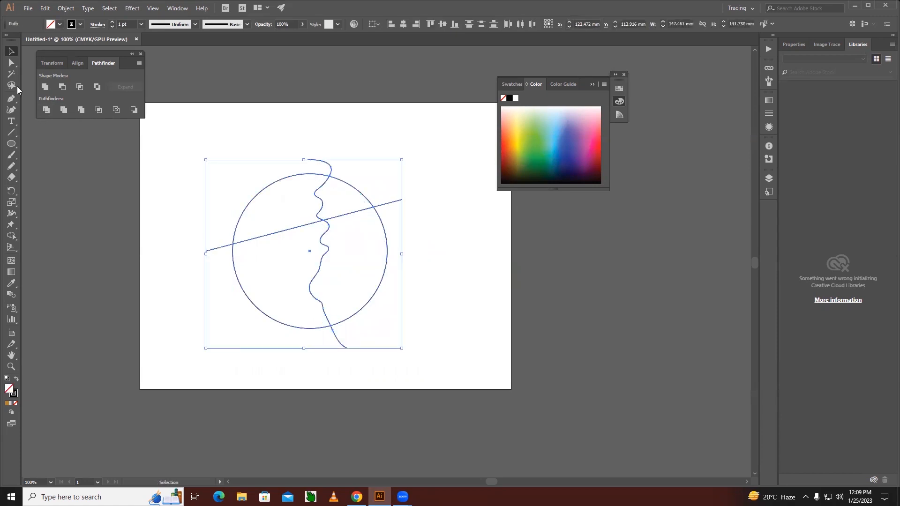
left_click(193, 129)
left_click_drag(199, 140, 363, 313)
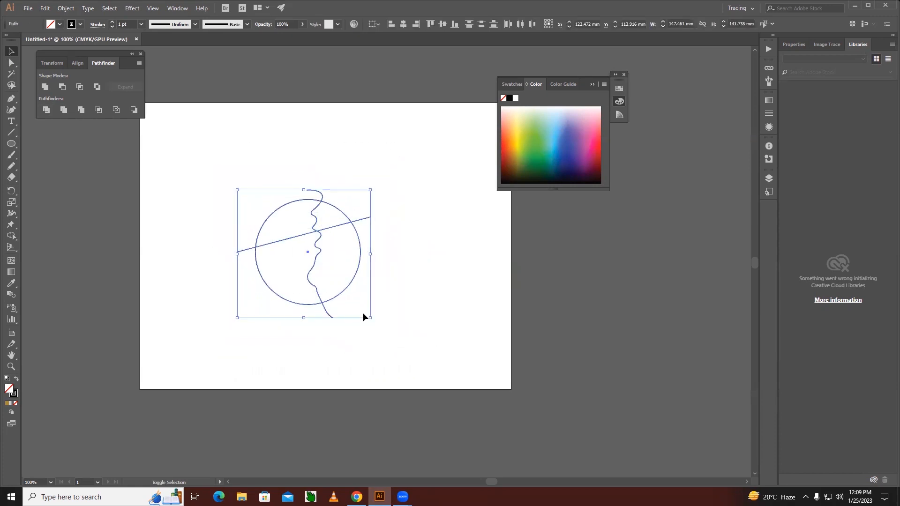
left_click_drag(348, 283, 423, 235)
left_click(402, 327)
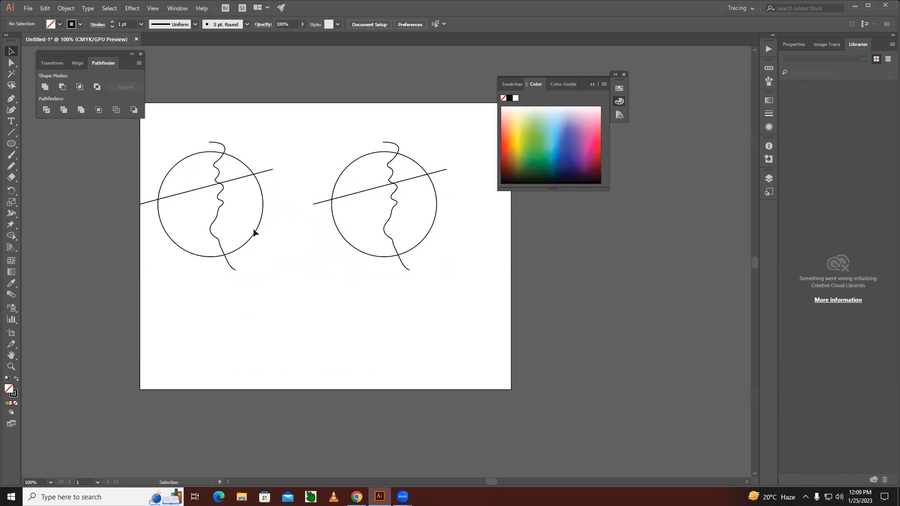
Divide the left circle along its line and wavy path with Pathfinder Divide, and ungroup the pieces.
left_click_drag(163, 128, 275, 306)
left_click(41, 109)
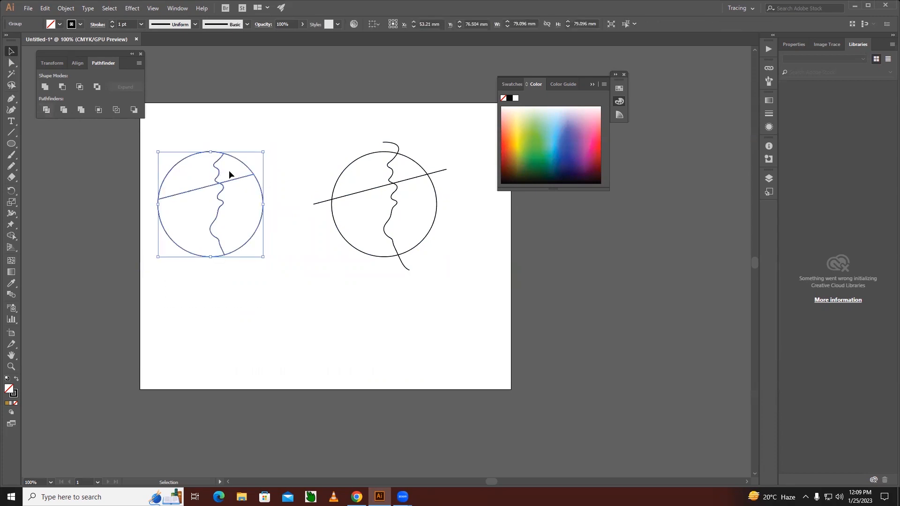
right_click(245, 172)
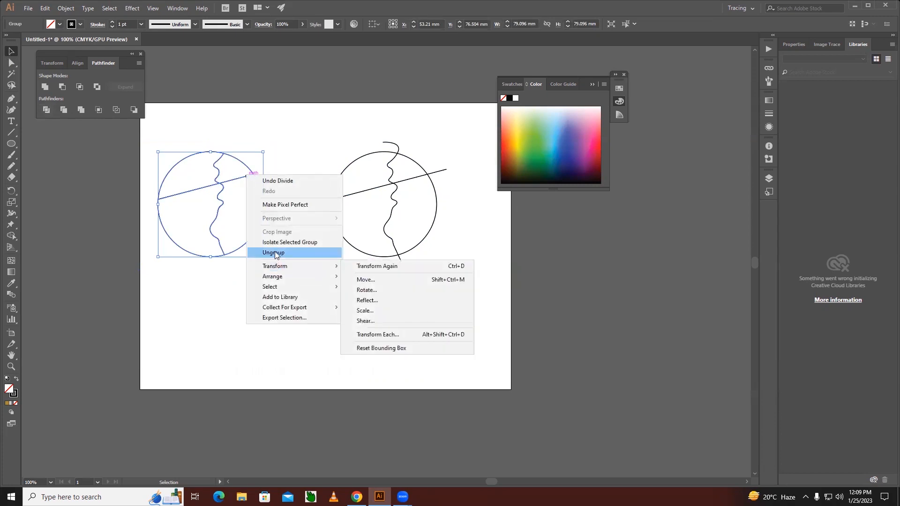
left_click(275, 251)
left_click(254, 259)
Fill the left circle's lower-right piece with green and its upper-right piece with blue.
left_click(251, 239)
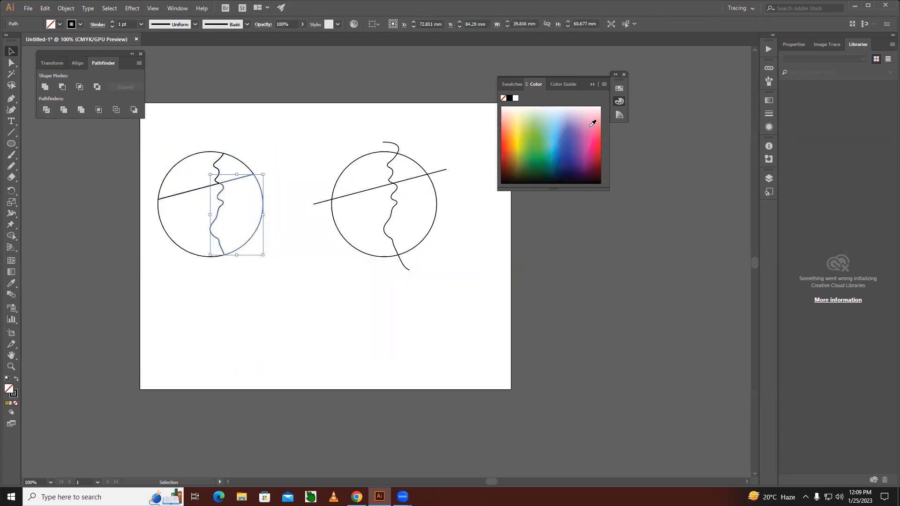
left_click(539, 137)
left_click(238, 163)
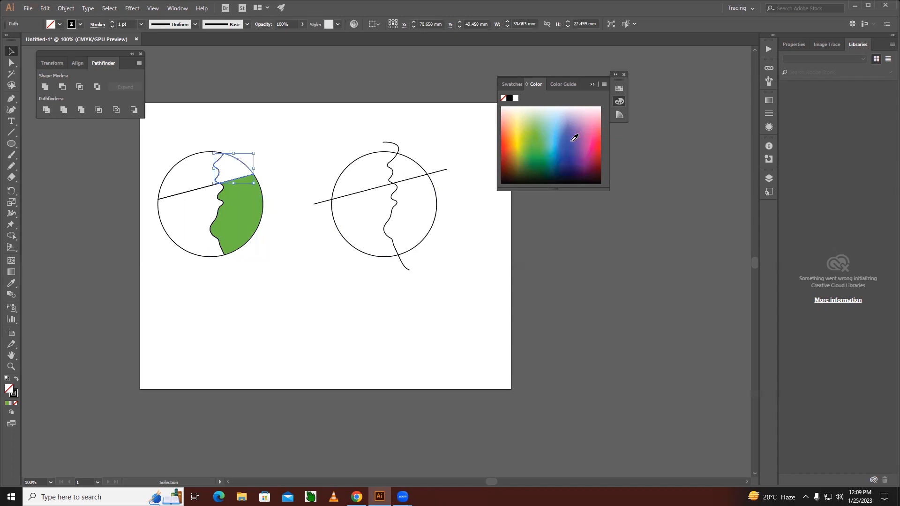
left_click(572, 135)
Fill the left circle's upper-left piece with yellow and its lower-left piece with pink.
left_click(191, 158)
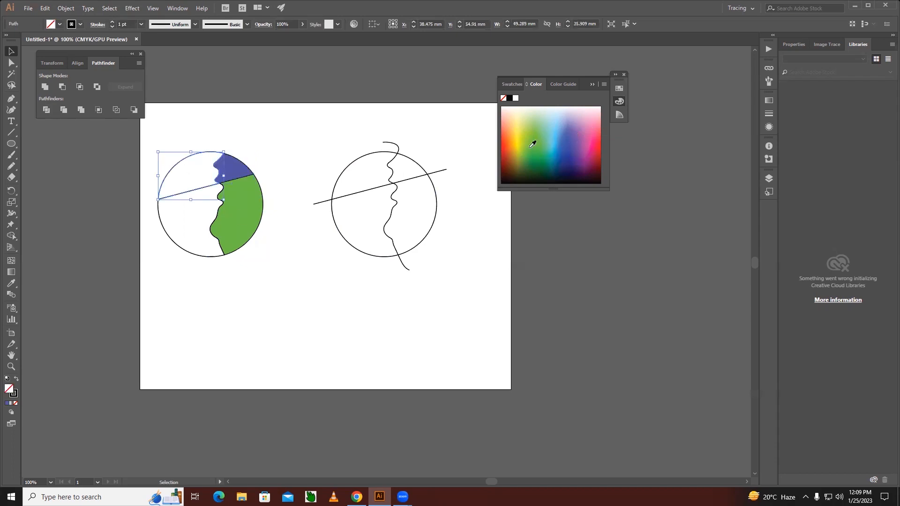
left_click(518, 130)
left_click(170, 244)
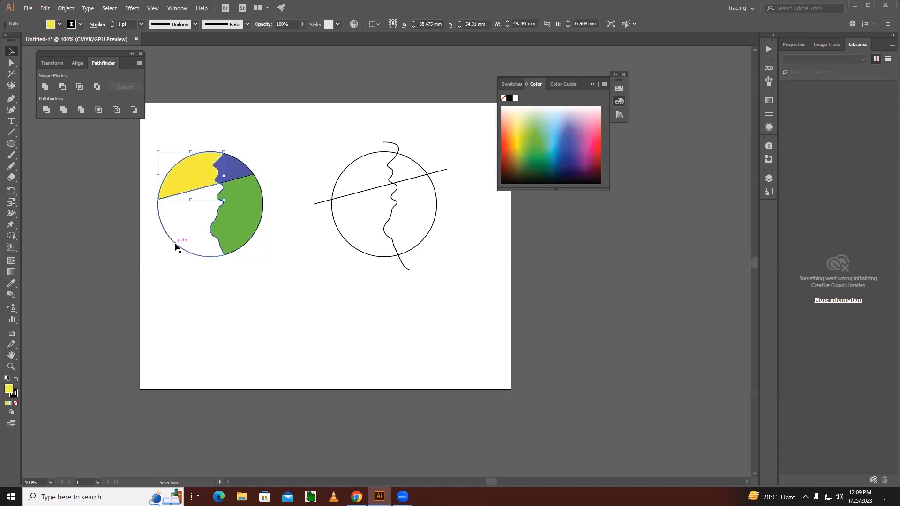
left_click(597, 131)
Turn the right circle and its lines into a Live Paint group and paint its upper-right region red.
left_click_drag(298, 119, 489, 306)
left_click(11, 236)
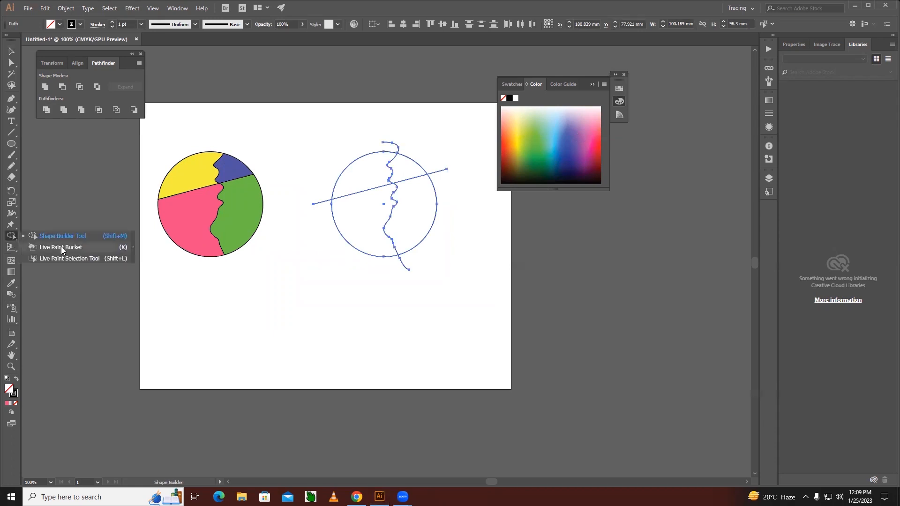
left_click(61, 247)
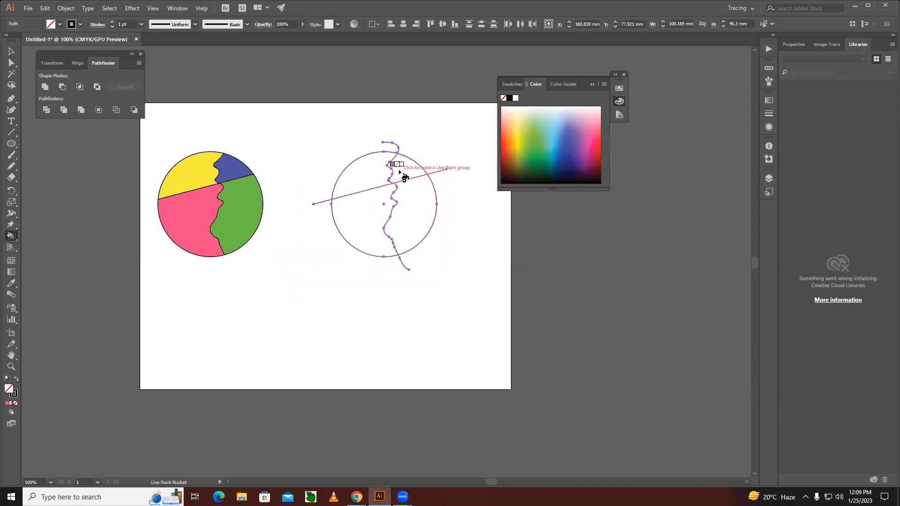
key("Right")
key("Right")
key("Right")
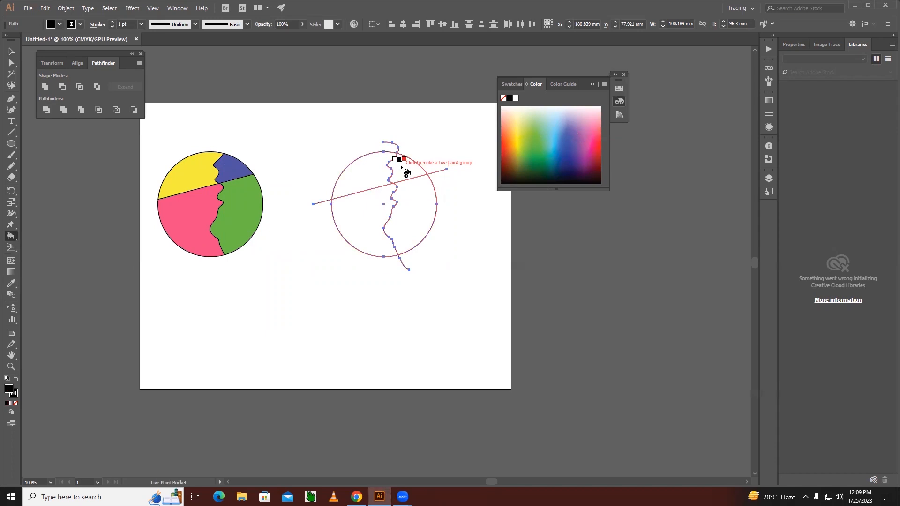
left_click(402, 167)
Paint the Live Paint circle's lower-right region green and its lower-left region dark blue.
key("Right")
key("Right")
left_click(412, 207)
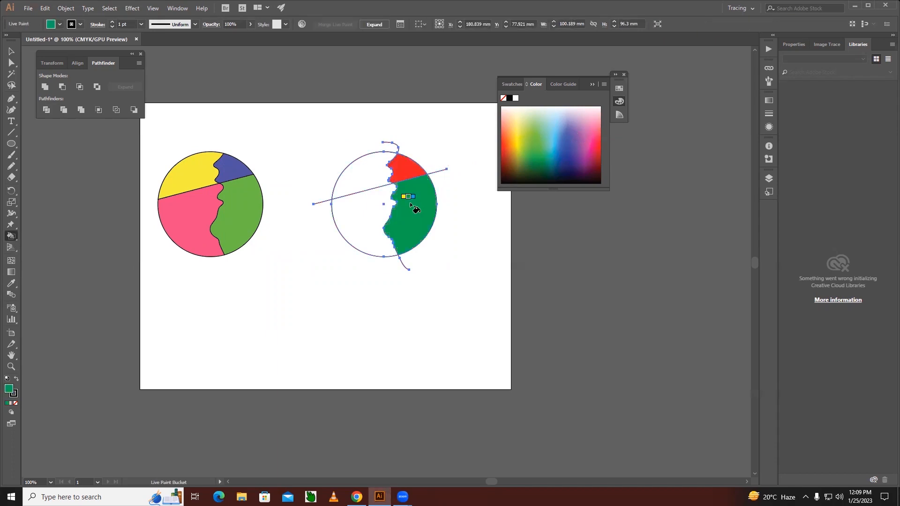
key("Right")
key("Right")
left_click(354, 229)
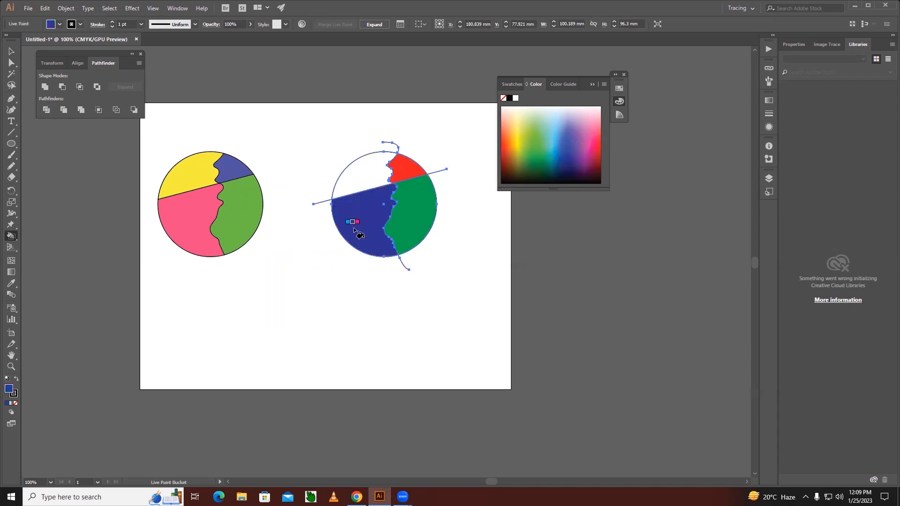
Paint the Live Paint circle's upper-left region orange and deselect the group.
key("Right")
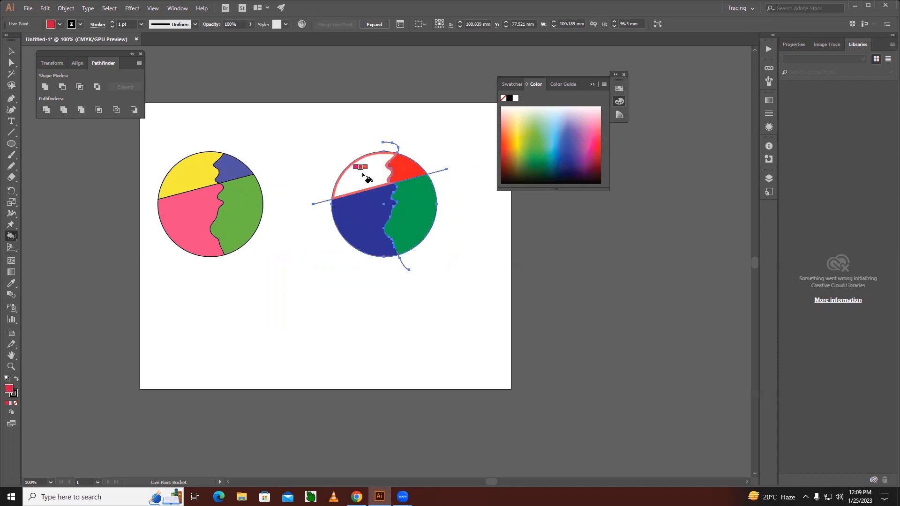
key("Right")
key("Right")
left_click(361, 173)
left_click(12, 51)
left_click(352, 314)
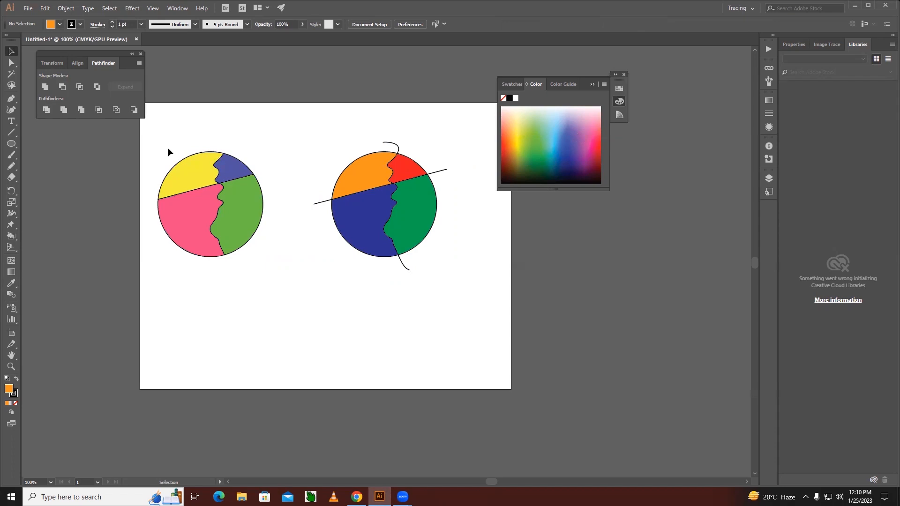
Remove the stroke from the left circle's four pieces, pull the green piece aside and undo that move.
left_click_drag(214, 216, 271, 276)
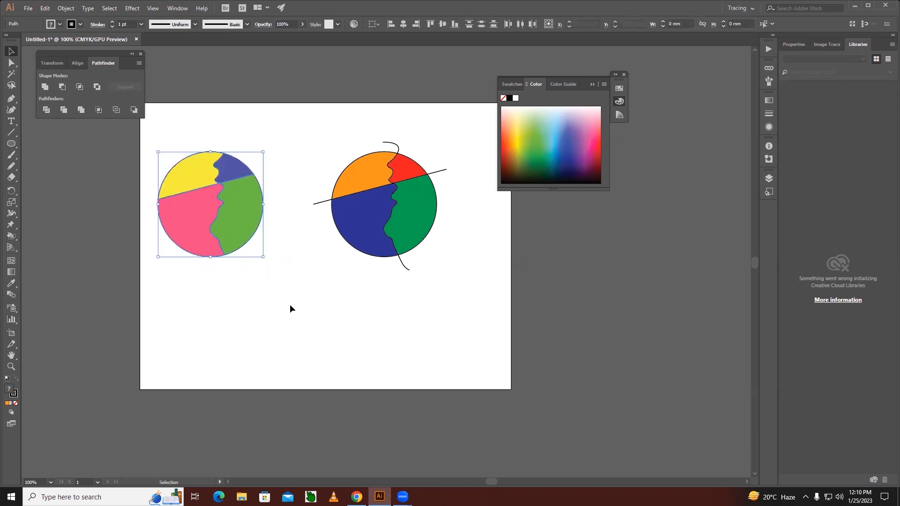
left_click(253, 323)
left_click_drag(235, 221, 261, 220)
key("ctrl+z")
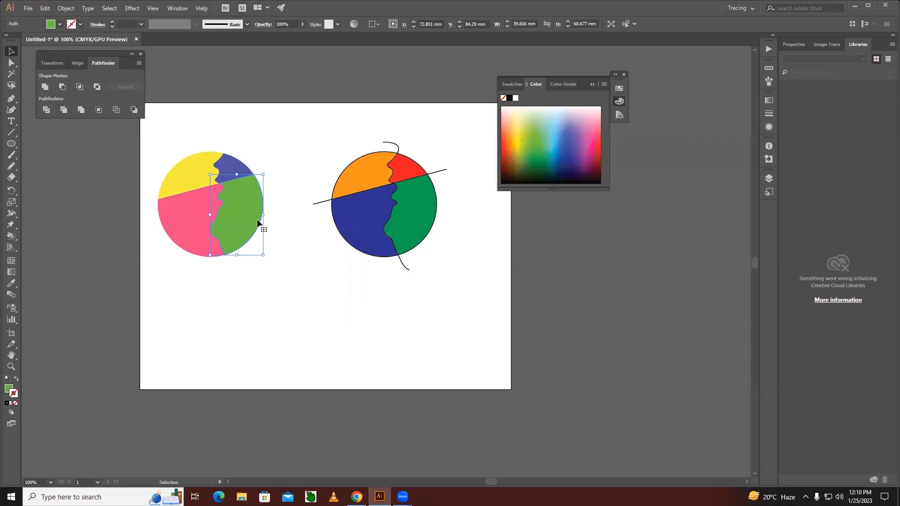
Delete both coloured circles from the artboard.
left_click(435, 333)
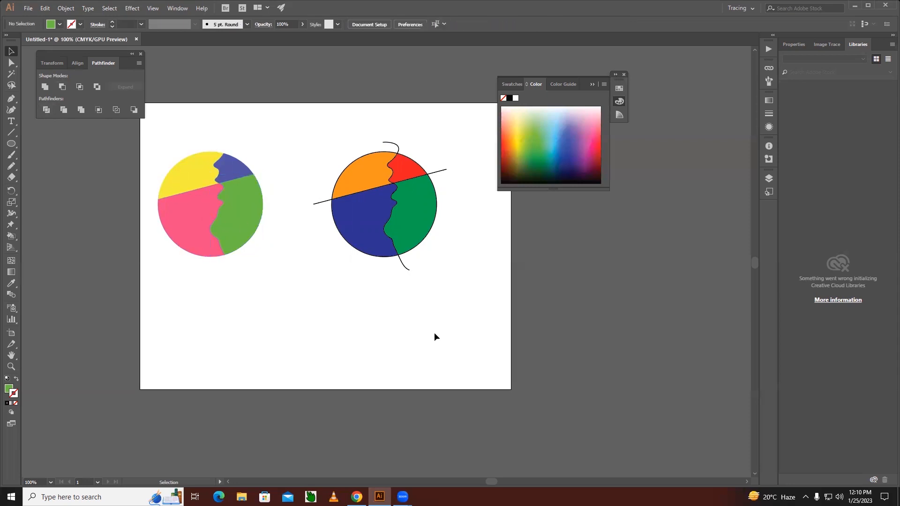
key("ctrl+a")
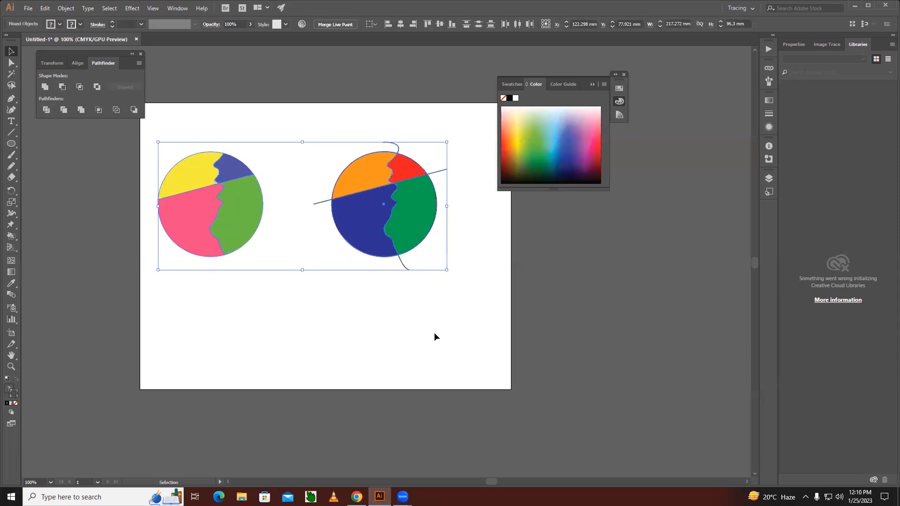
key("Delete")
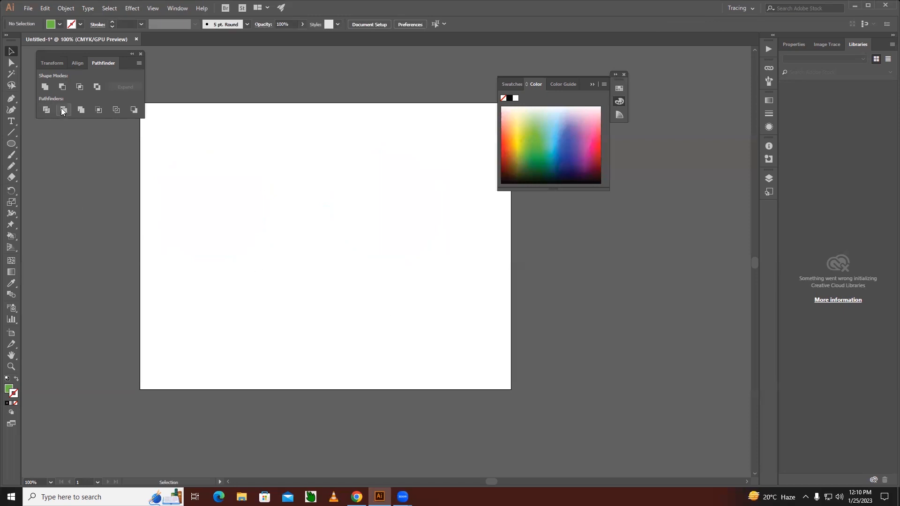
Draw a green circle without stroke, about 100 mm in diameter, on the upper-left part of the artboard.
left_click(12, 144)
left_click_drag(233, 162, 310, 258)
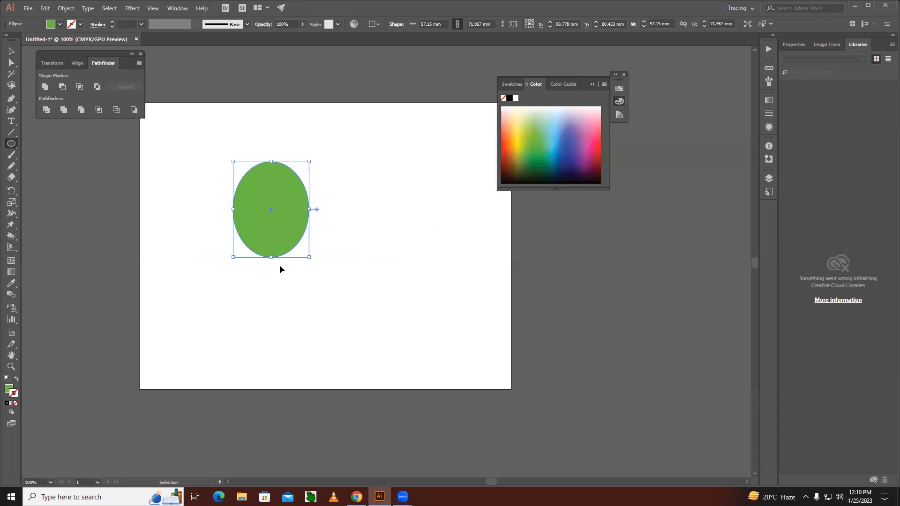
key("Delete")
left_click_drag(216, 151, 350, 285)
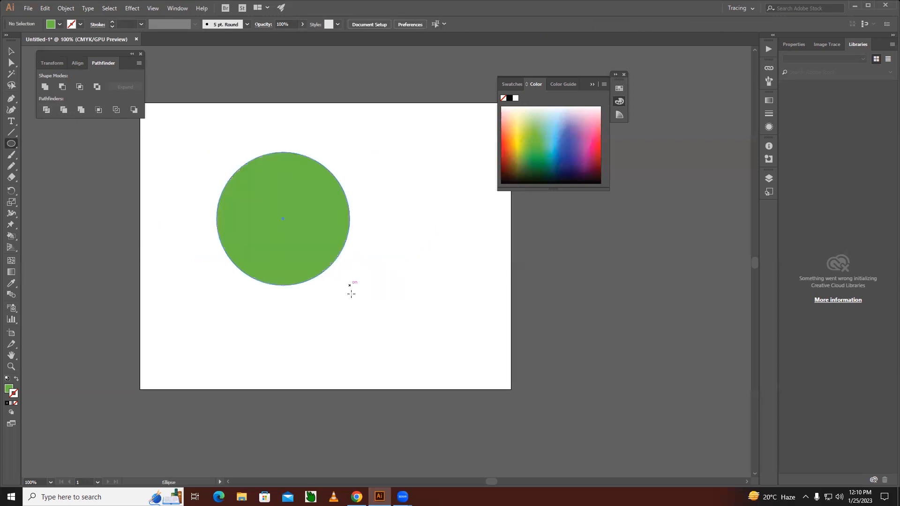
Draw a hexagon about 93 mm wide overlapping the circle's lower-right part and fill it with light blue.
left_click_drag(11, 146, 47, 178)
left_click_drag(318, 245, 362, 287)
key("v")
left_click_drag(307, 227, 321, 240)
left_click(557, 132)
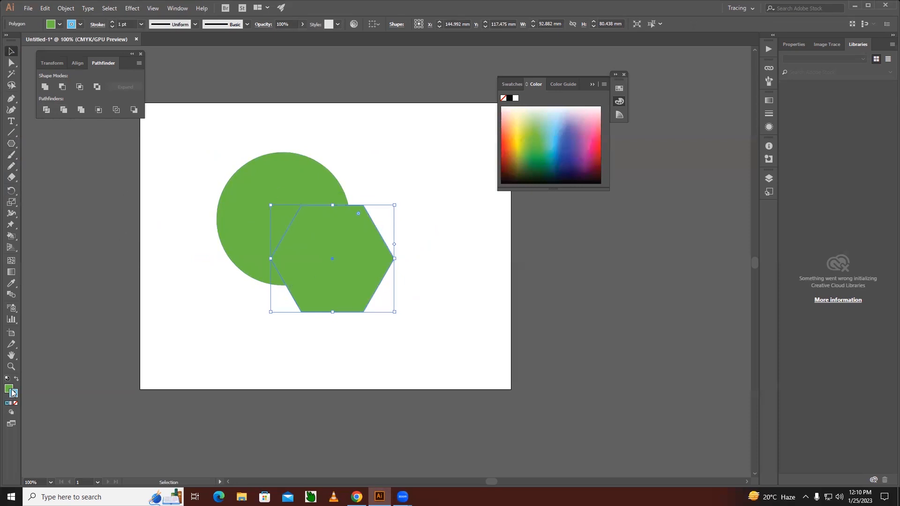
left_click_drag(13, 392, 8, 387)
Apply Pathfinder Trim to the green circle and blue hexagon, and shift the resulting group slightly to the right.
left_click_drag(244, 137, 340, 229)
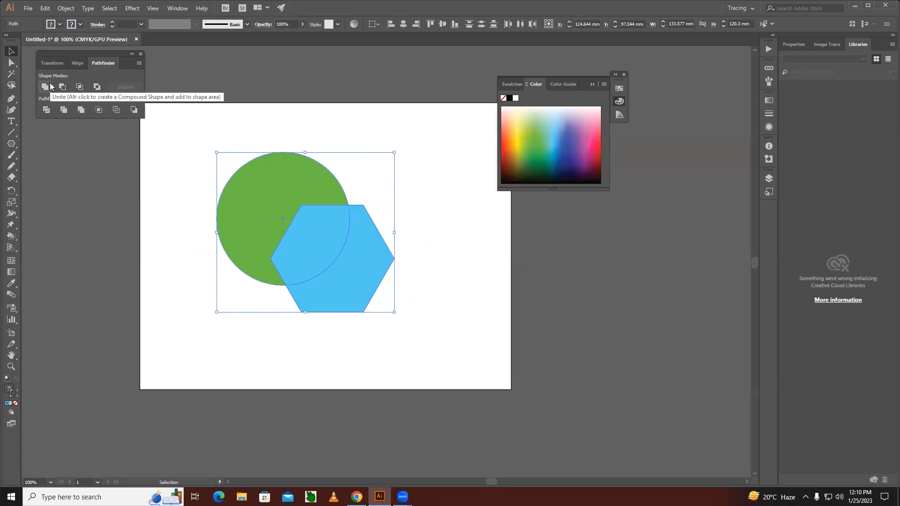
left_click(64, 111)
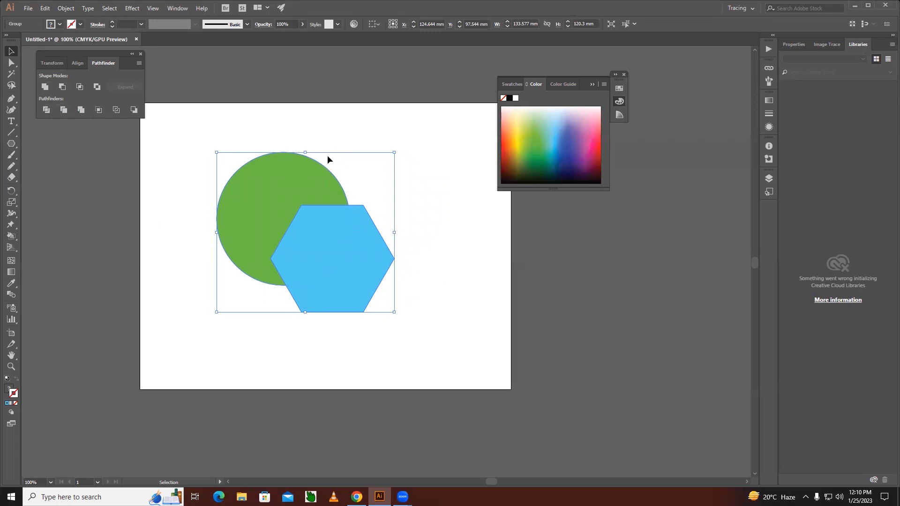
left_click(324, 135)
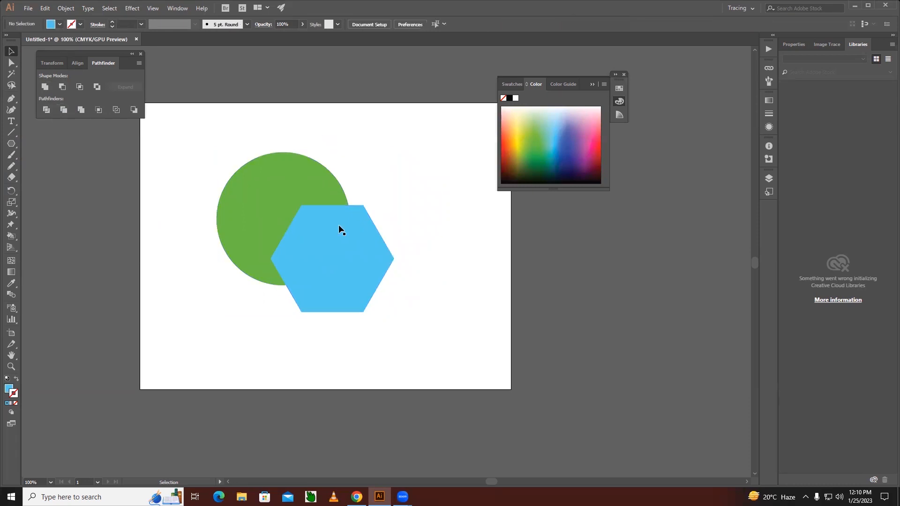
mouse_move(345, 282)
left_mouse_down()
mouse_move(406, 318)
mouse_move(356, 281)
left_mouse_up()
Examine the trimmed shapes' anchor points and contours in outline view, and return to the normal preview.
key("a")
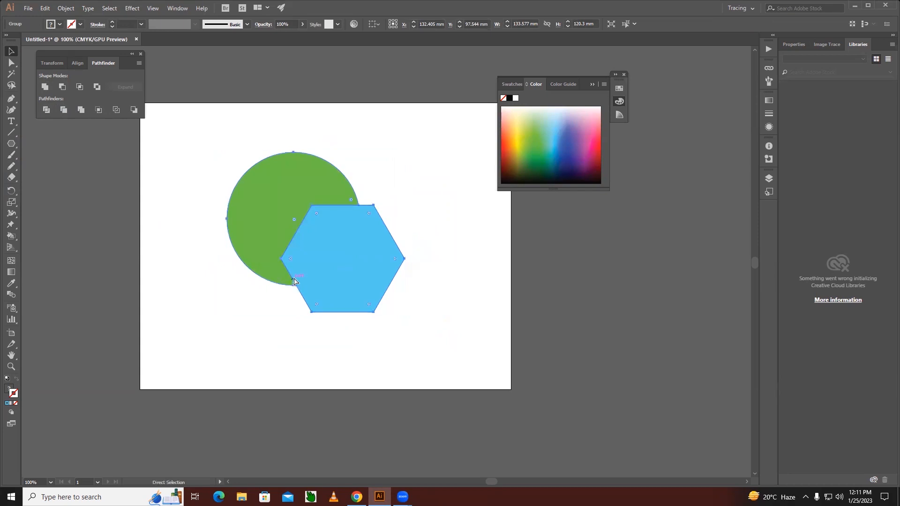
key("ctrl+y")
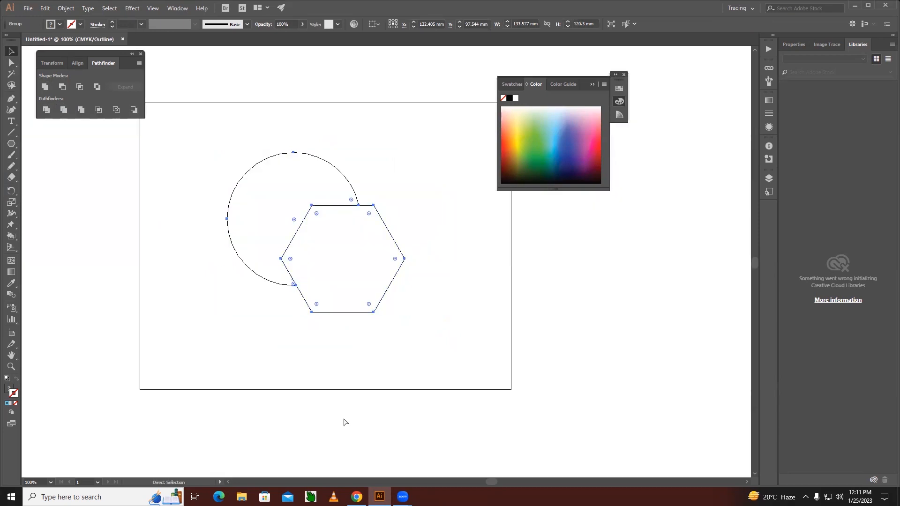
key("ctrl+y")
key("v")
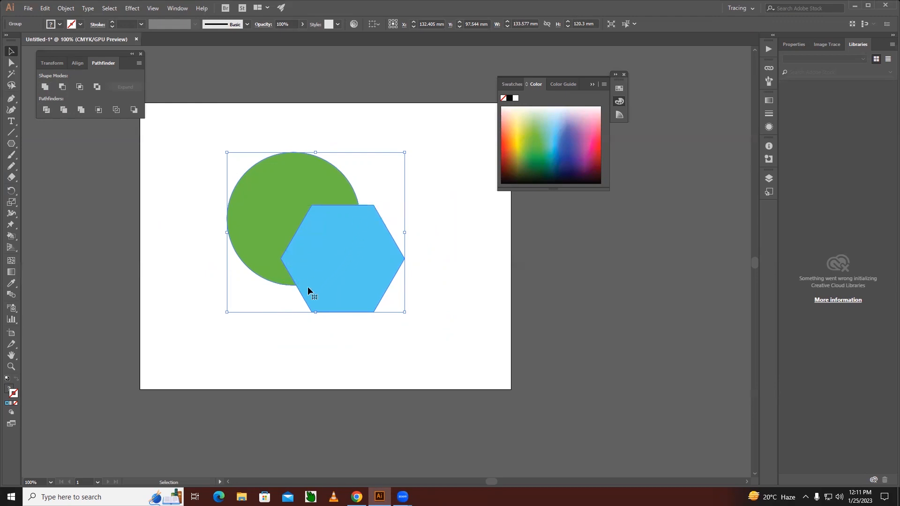
Ungroup the trimmed shapes, pull the green piece away from the hexagon and undo the move.
left_click(199, 187)
right_click(275, 196)
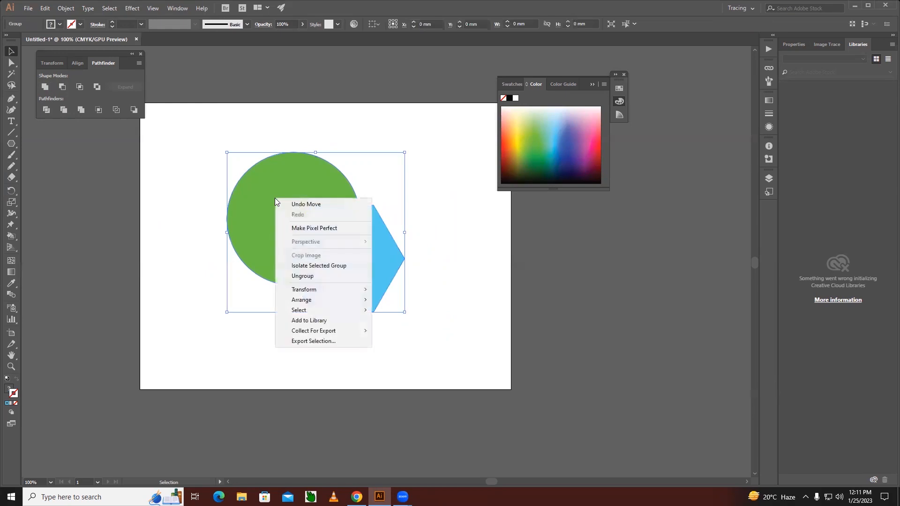
left_click(283, 262)
left_click_drag(259, 223, 206, 182)
key("ctrl+z")
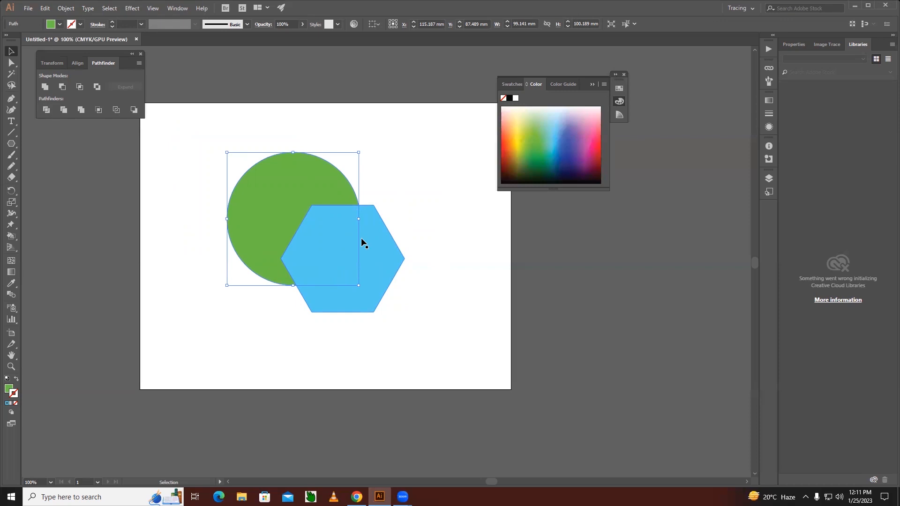
Try Pathfinder Merge, and undo back through the ungrouping, the Trim and the hexagon's light blue fill.
left_click(82, 110)
left_click(311, 327)
key("ctrl+a")
key("ctrl+z")
key("ctrl+z")
key("ctrl+z")
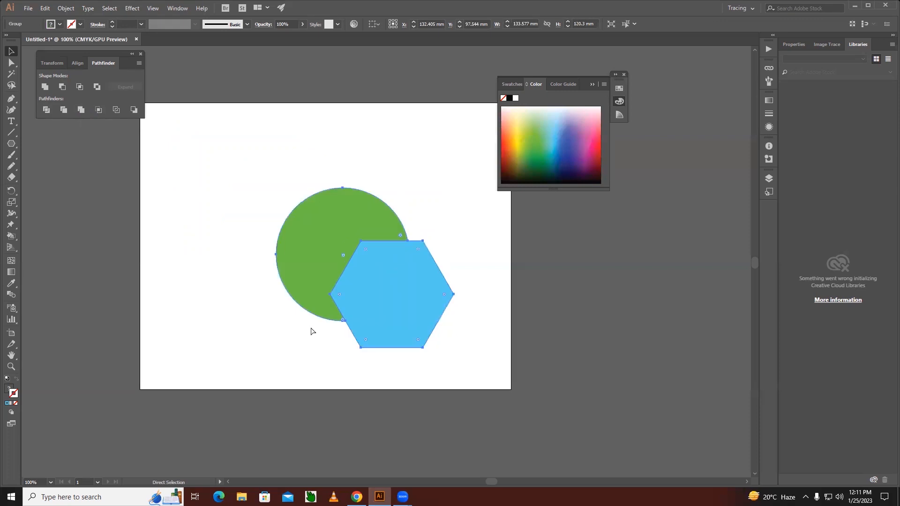
key("ctrl+z")
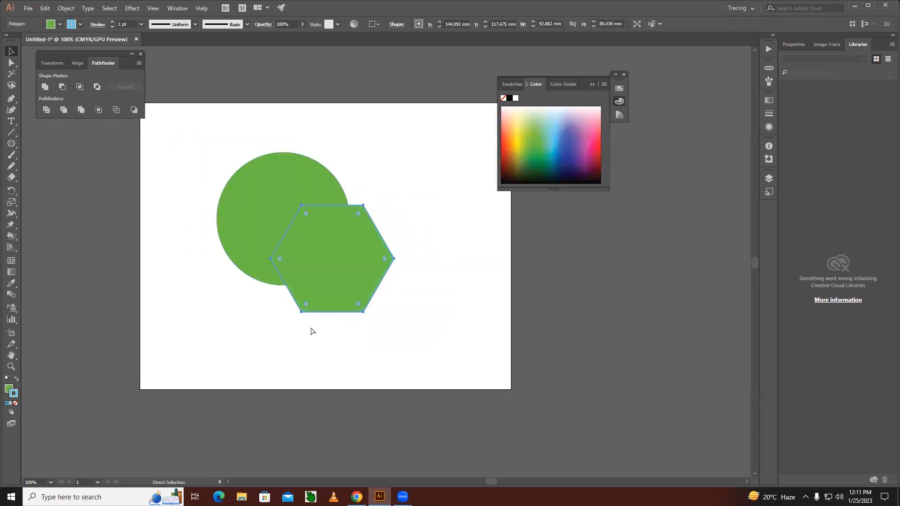
Set both the stroke and the fill of the hexagon to yellow.
left_click(516, 133)
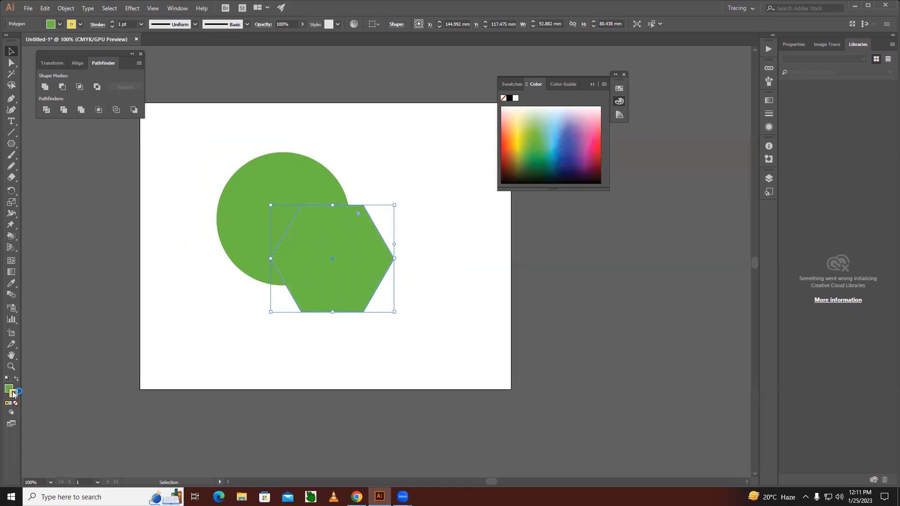
left_click_drag(14, 394, 8, 388)
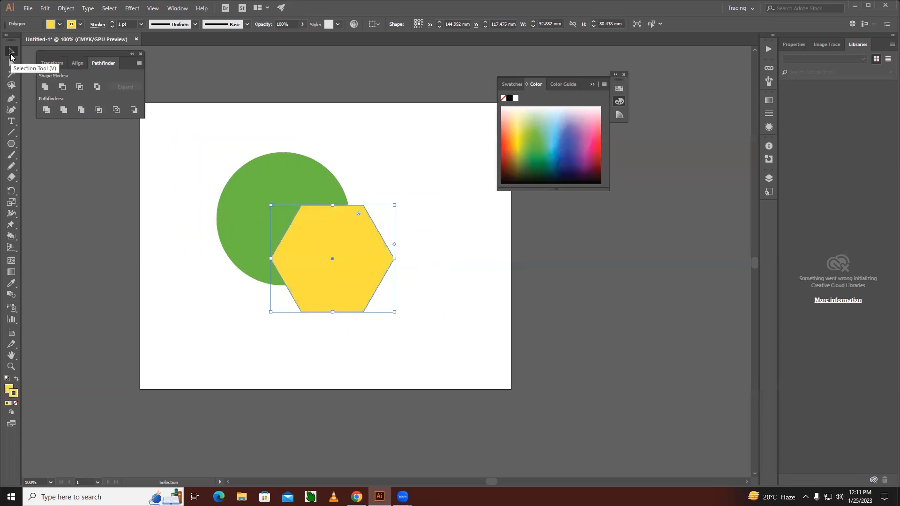
Apply Pathfinder Merge to the green circle and yellow hexagon, and ungroup the merged shapes.
left_click_drag(258, 132, 349, 244)
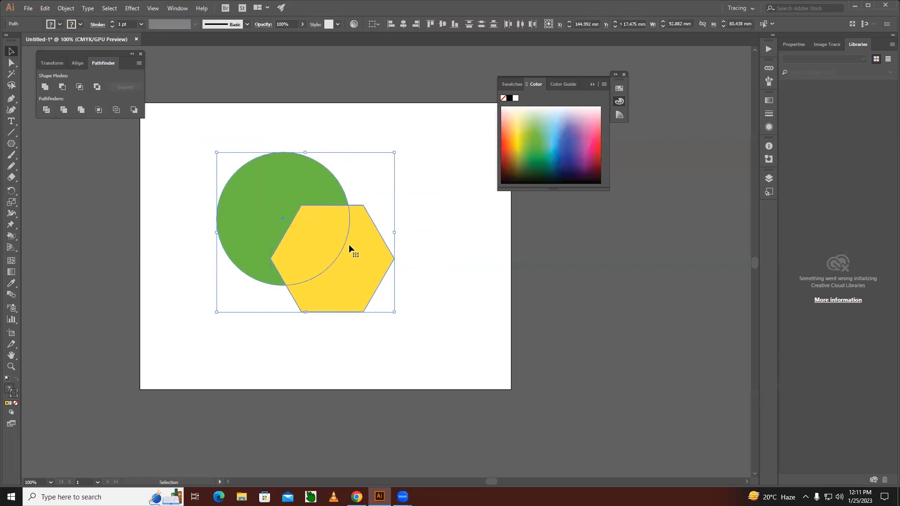
left_click(82, 112)
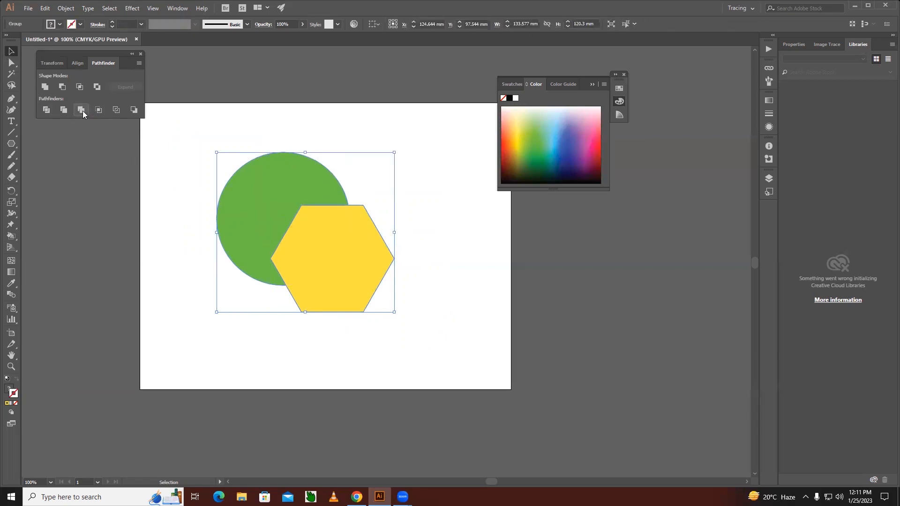
left_click(183, 192)
right_click(251, 199)
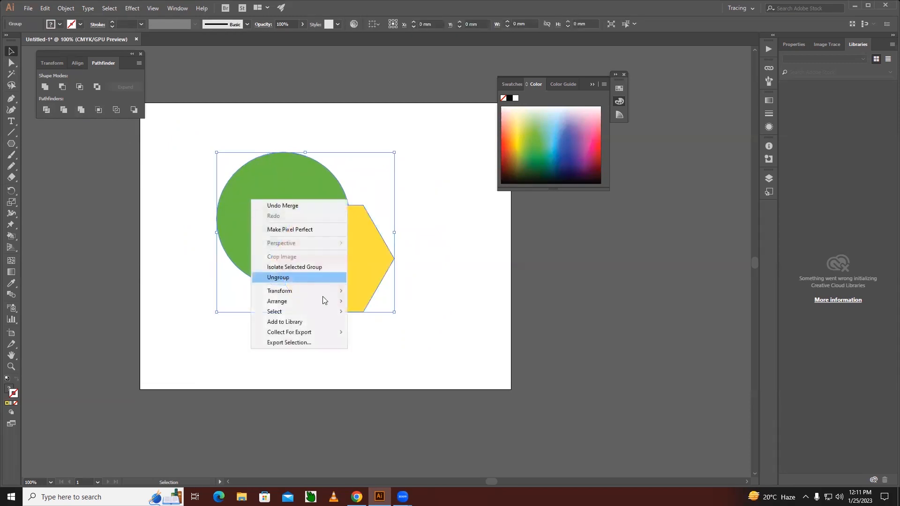
left_click(295, 280)
Pull the green piece away from the hexagon, and undo back through the move, the ungrouping and the Merge.
left_click(162, 241)
left_click(254, 221)
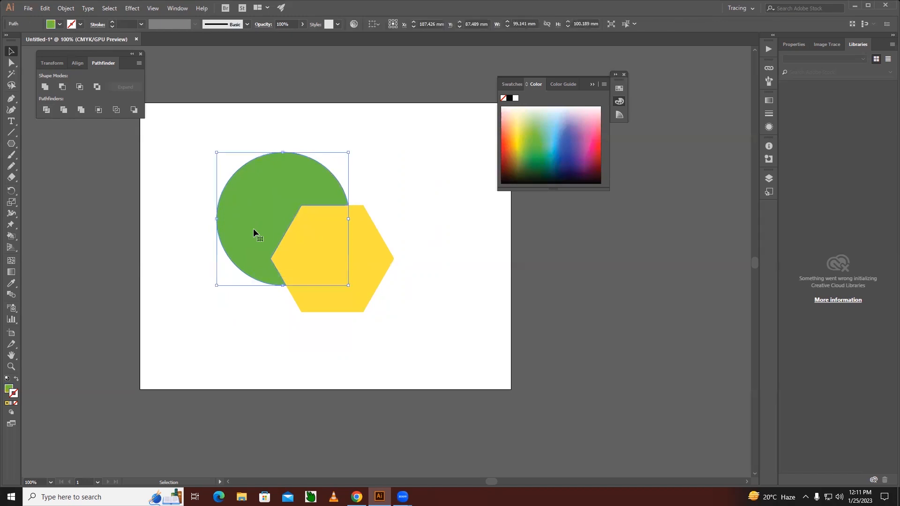
left_click_drag(254, 229, 214, 193)
key("ctrl+z")
left_click(423, 271)
left_click(353, 274)
mouse_move(354, 274)
left_mouse_down()
mouse_move(381, 294)
mouse_move(353, 275)
left_mouse_up()
key("ctrl+a")
key("ctrl+g")
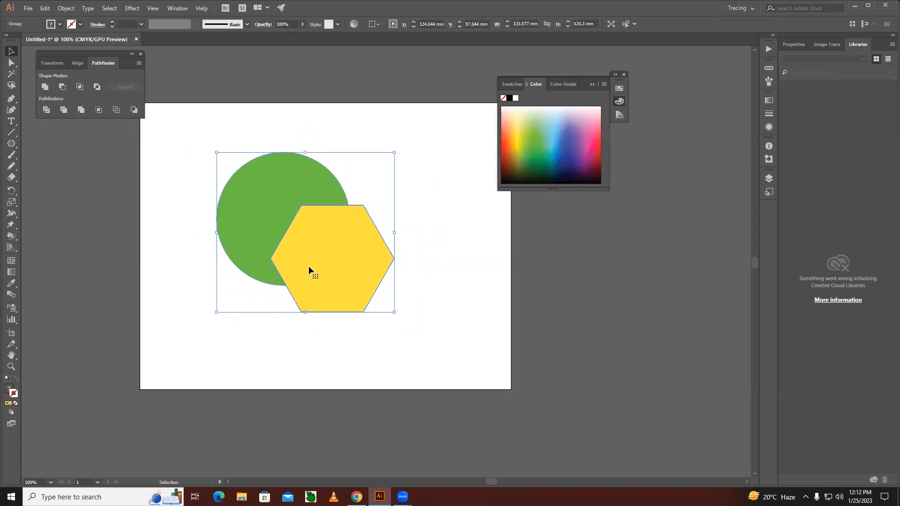
left_click(99, 111)
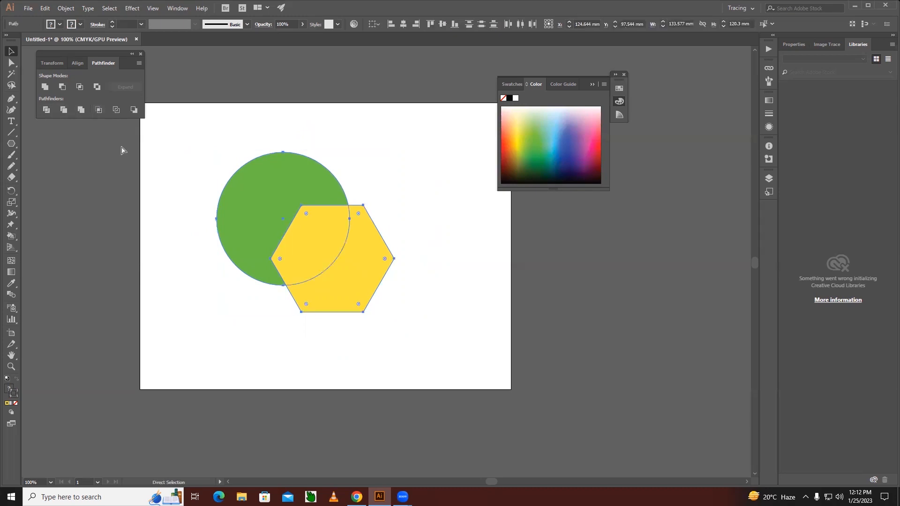
Try Pathfinder Crop on the green circle and yellow hexagon, select the cropped group and undo the Crop.
left_click(98, 110)
left_click(201, 279)
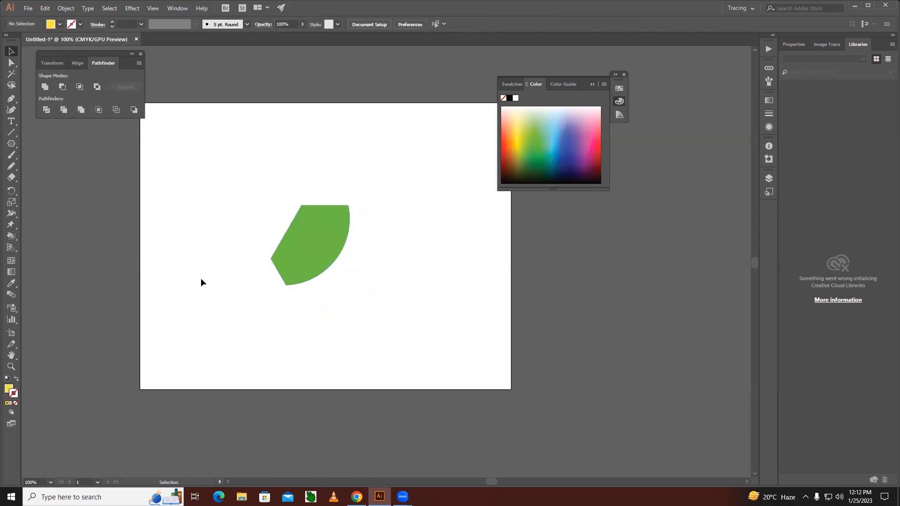
left_click(313, 247)
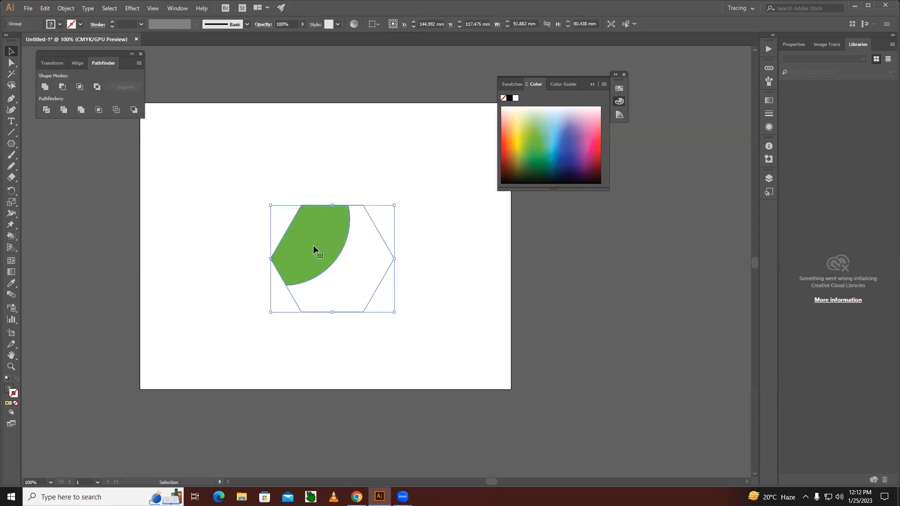
key("ctrl+z")
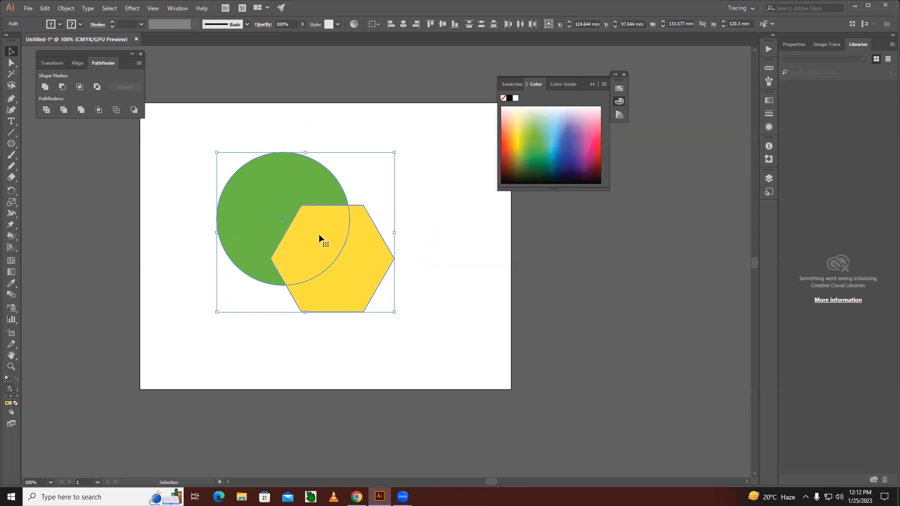
Crop the circle and hexagon again with Pathfinder, shift the cropped group up and to the left, and ungroup it.
left_click(100, 111)
left_click(143, 272)
left_click(297, 252)
left_click_drag(302, 255, 261, 211)
right_click(263, 210)
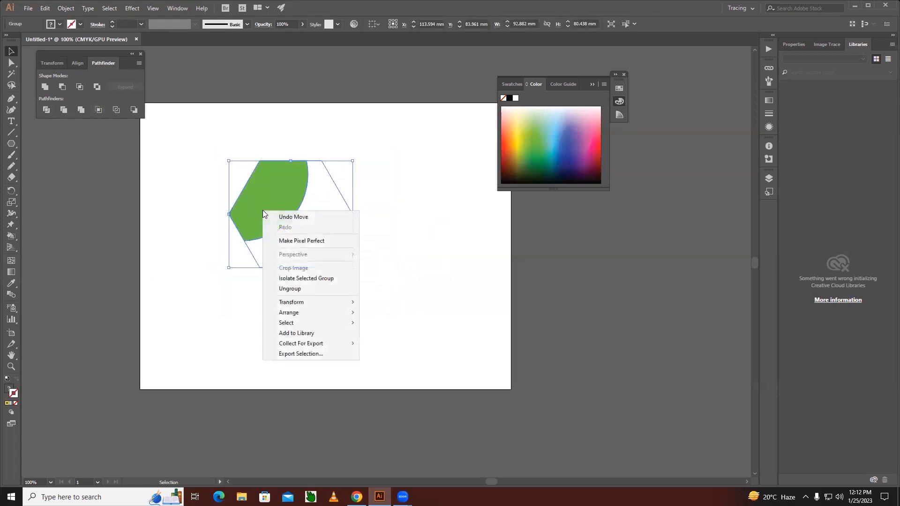
left_click(290, 290)
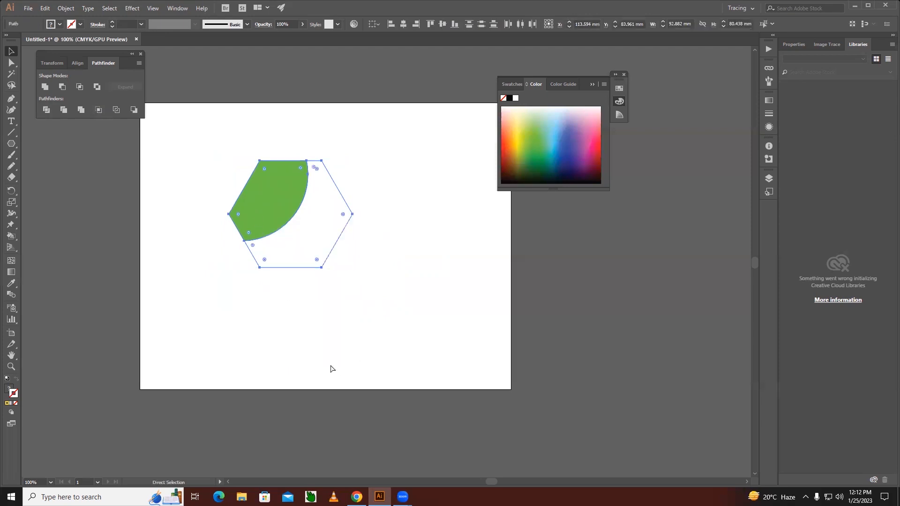
Undo the ungrouping, the move and the Crop of the two shapes.
key("ctrl+z")
key("ctrl+z")
key("ctrl+z")
Delete the green circle and move the yellow hexagon slightly up and to the left.
key("v")
left_click(261, 199)
key("Delete")
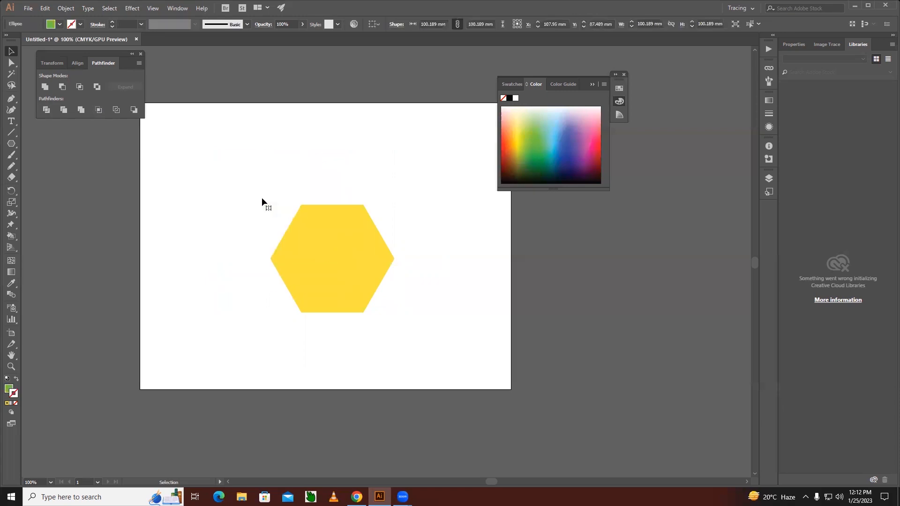
left_click_drag(347, 271, 334, 245)
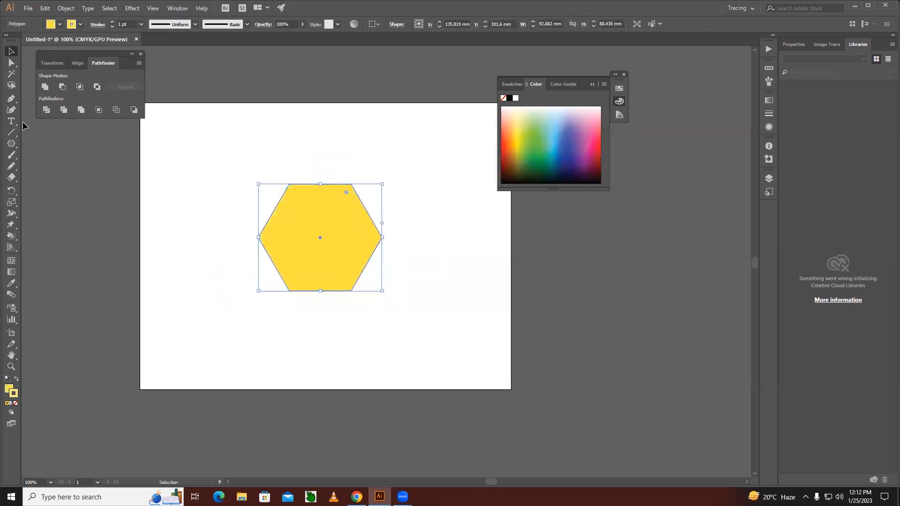
Draw a smaller yellow hexagon, about 53 by 46 mm, centred on the large hexagon's upper-left corner.
left_click(11, 145)
left_click_drag(10, 144, 97, 176)
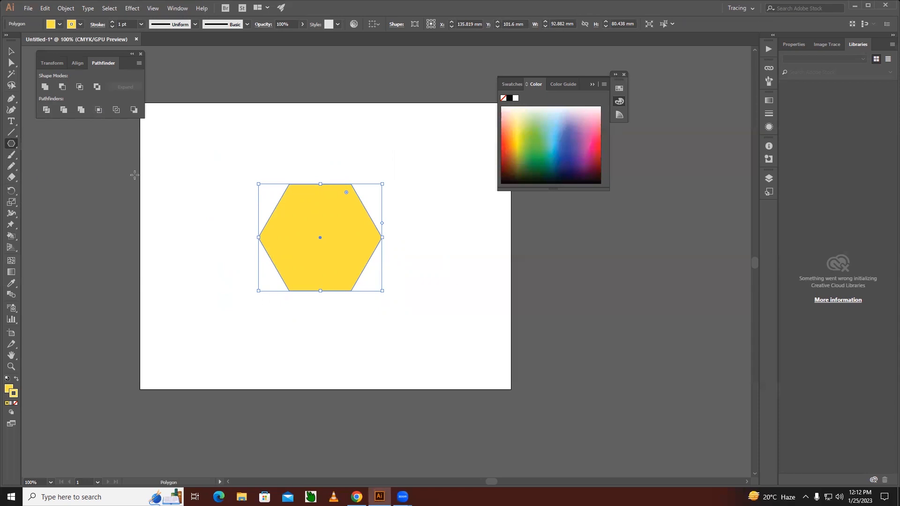
left_click(280, 167, "ctrl")
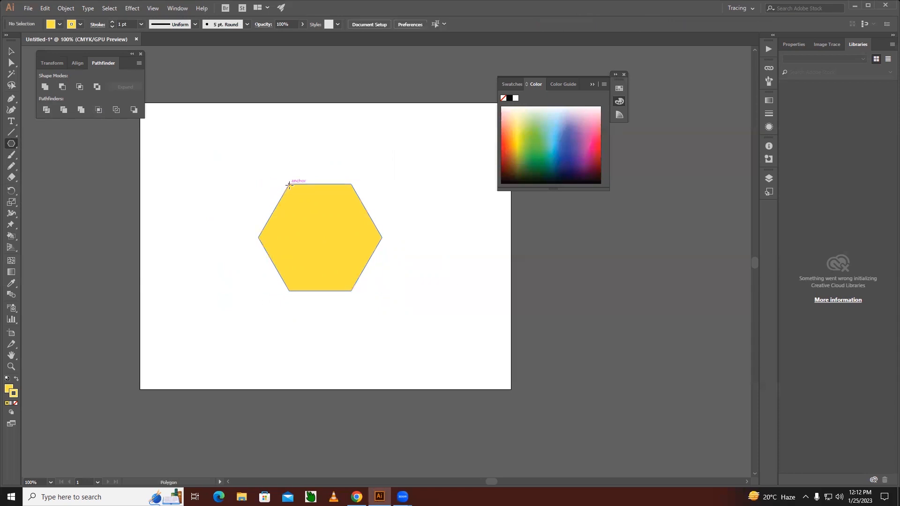
left_click_drag(289, 183, 313, 211)
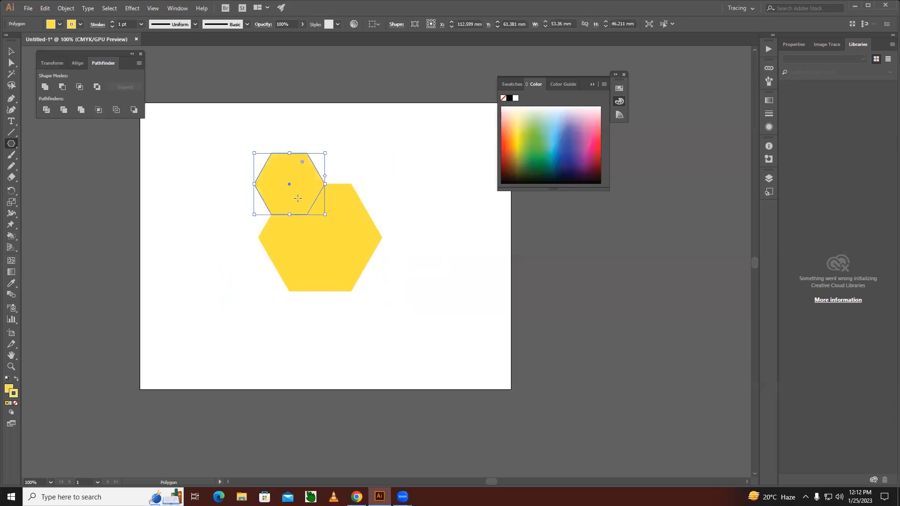
left_click(12, 51)
left_click(295, 202, "shift")
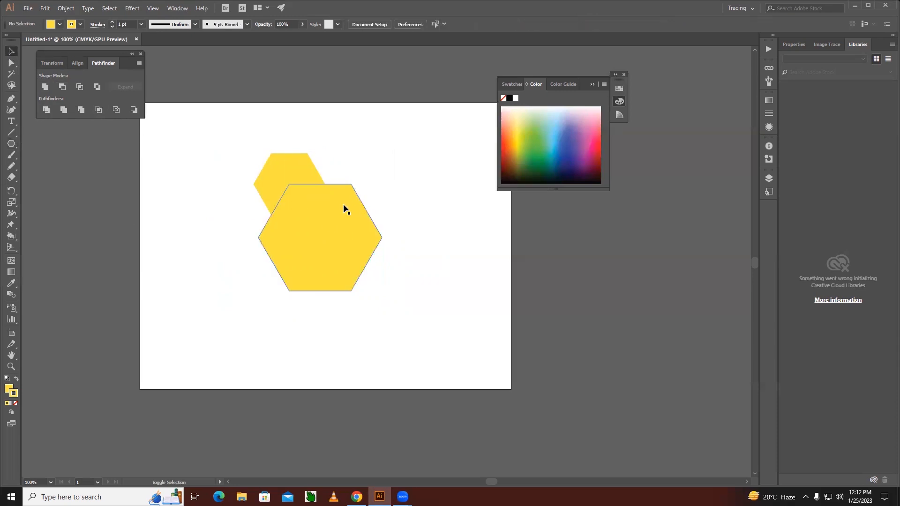
Set the stroke and fill of the small hexagon to green and deselect it.
left_click(284, 178)
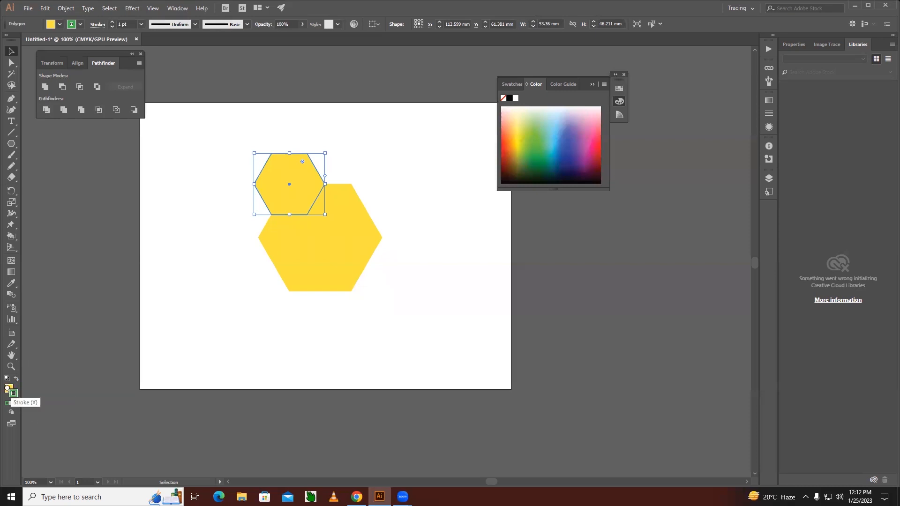
left_click(7, 403)
key("ctrl+shift+a")
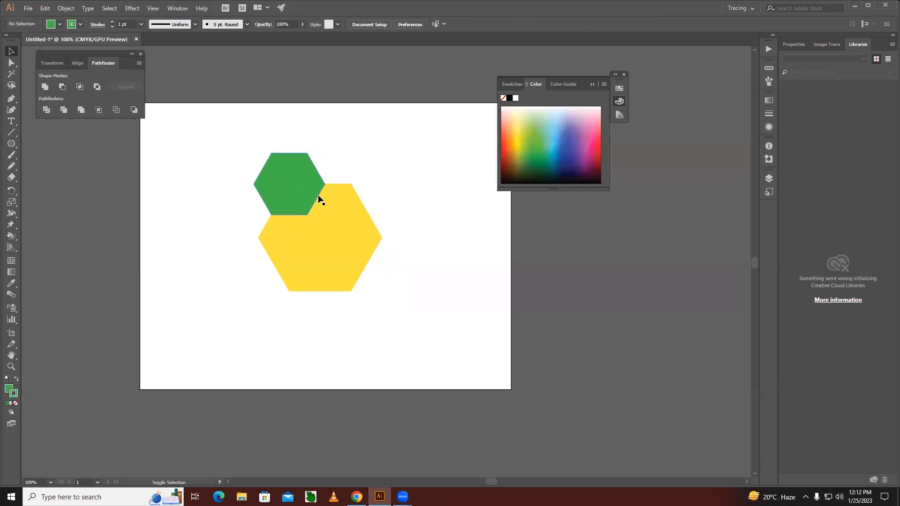
Shrink the green hexagon to about 36 by 31 mm and place copies on all six corners of the yellow hexagon.
left_click(291, 189)
left_click_drag(280, 187, 263, 236)
key("Delete")
left_click(279, 177)
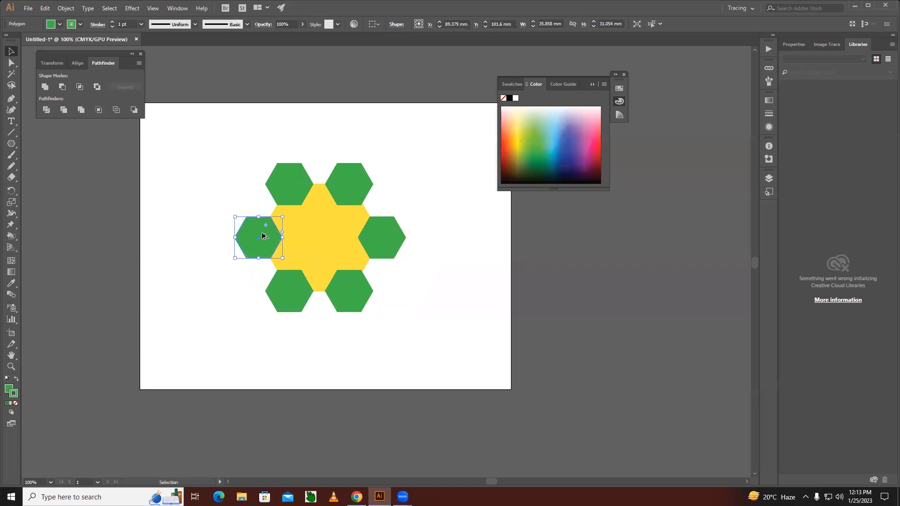
Try Pathfinder Crop on the yellow hexagon together with its six green corner hexagons.
left_click_drag(185, 143, 372, 342)
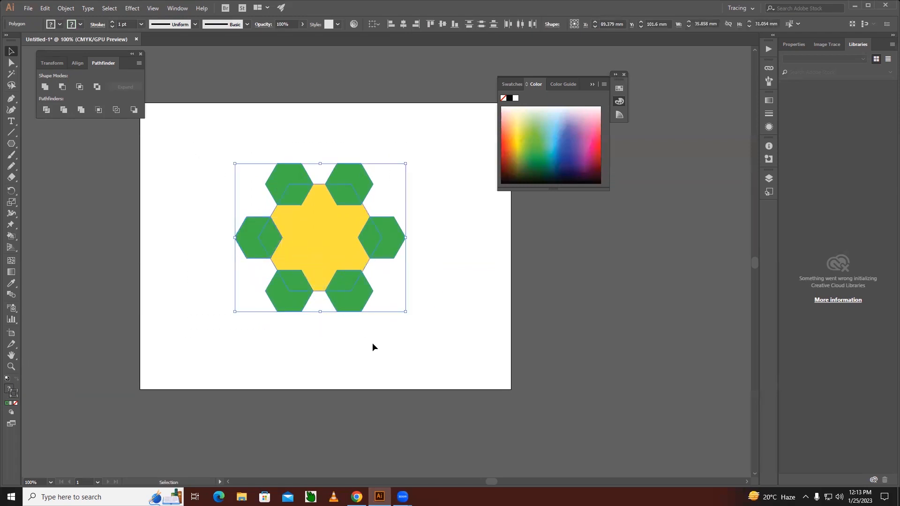
left_click(98, 110)
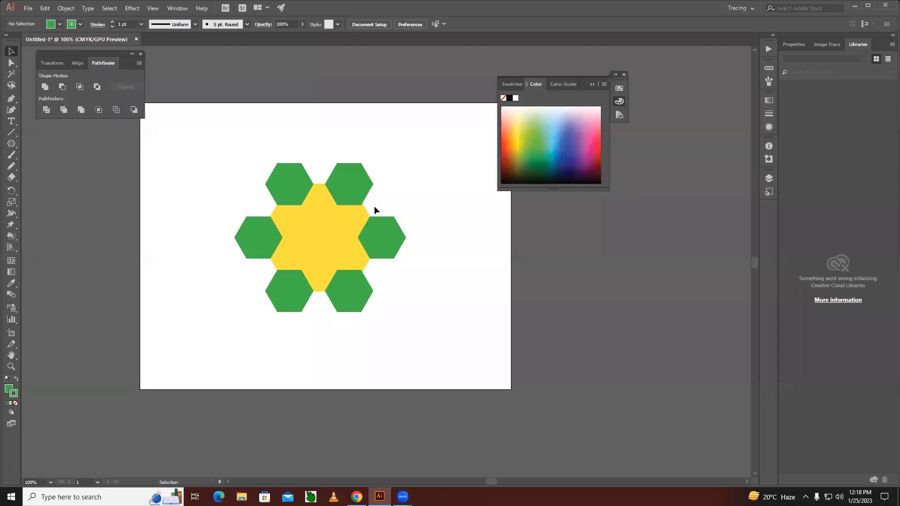
Delete the six green corner hexagons together and undo the deletion.
left_click(283, 170)
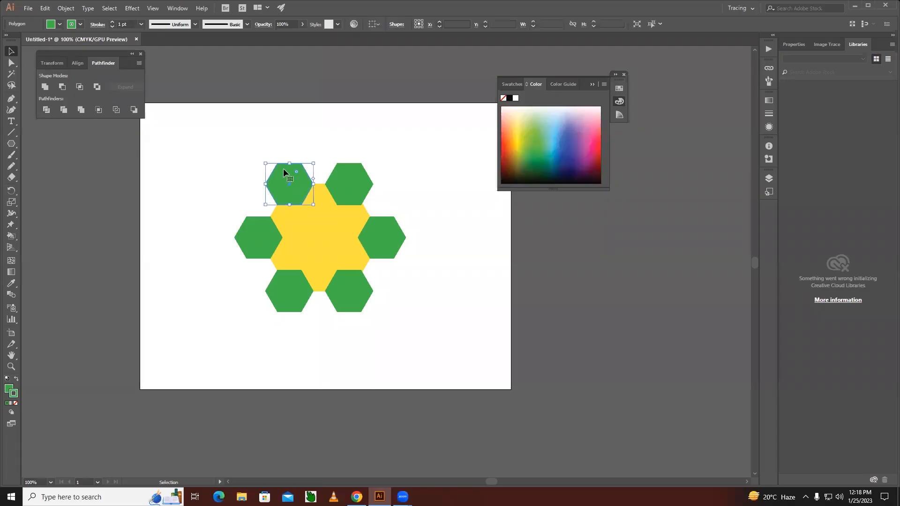
left_click(337, 175, "shift")
left_click(386, 235, "shift")
left_click(356, 291, "shift")
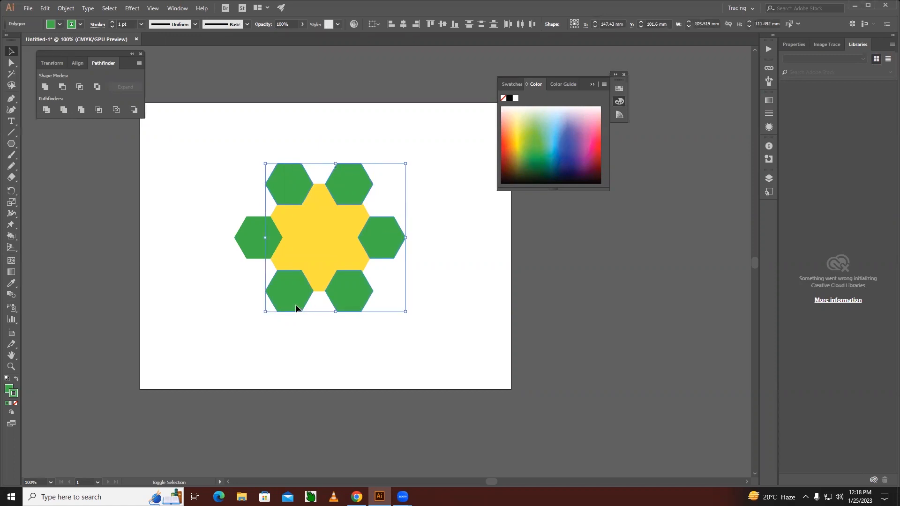
left_click(250, 246, "shift")
key("Delete")
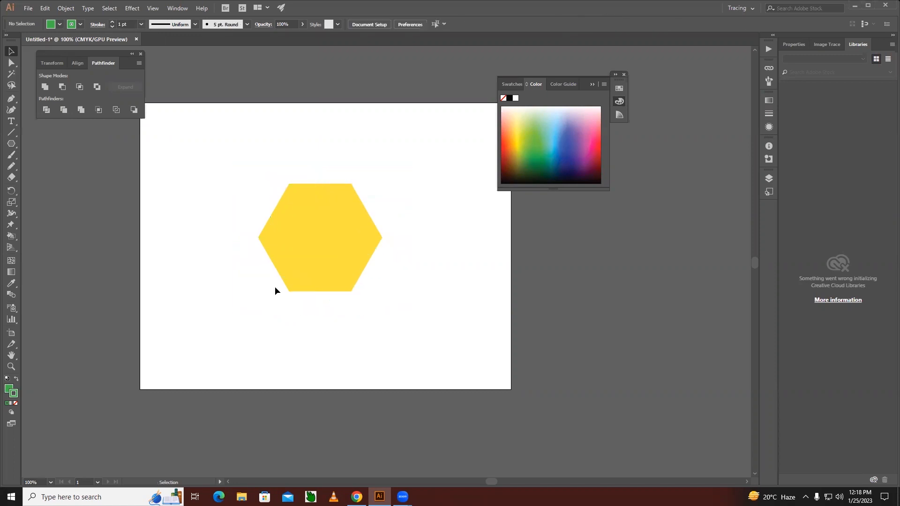
key("ctrl+z")
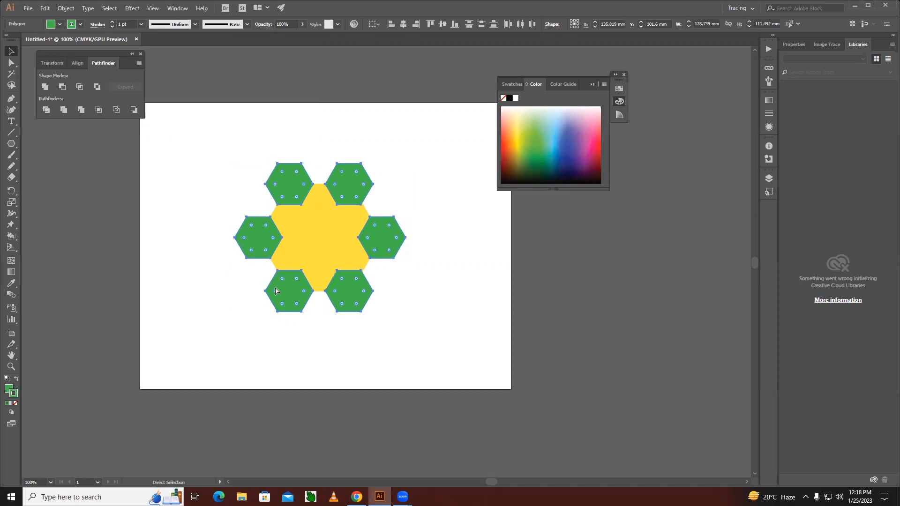
Add the yellow hexagon to the selected green ones, apply Pathfinder Crop to all seven, and undo the Crop.
left_click(329, 240, "shift")
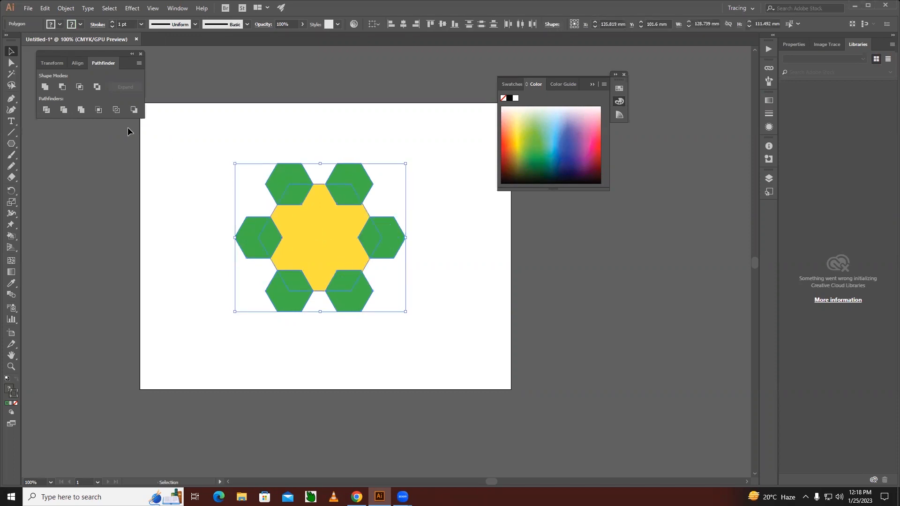
left_click(99, 109)
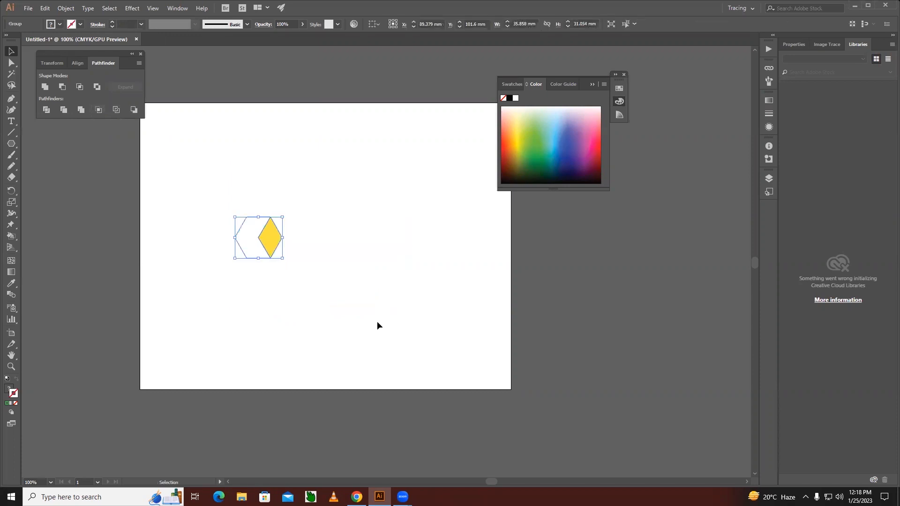
left_click(352, 303)
key("a")
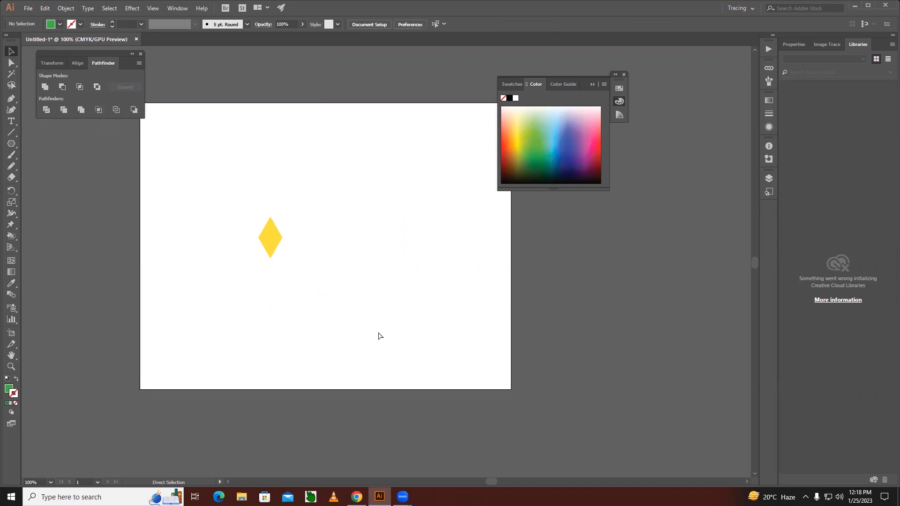
key("ctrl+z")
left_click(370, 356)
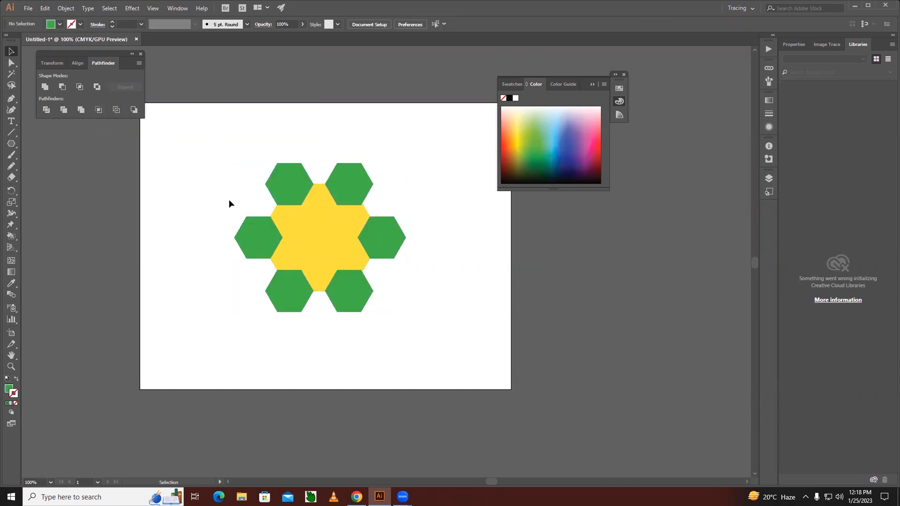
Apply Pathfinder Outline to the yellow hexagon and the six green hexagons, and deselect the result.
left_click_drag(216, 147, 450, 335)
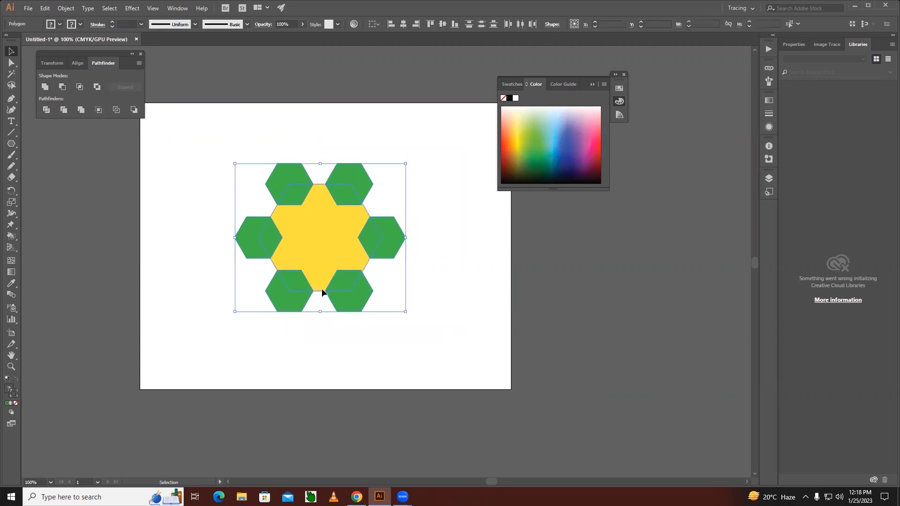
left_click(115, 109)
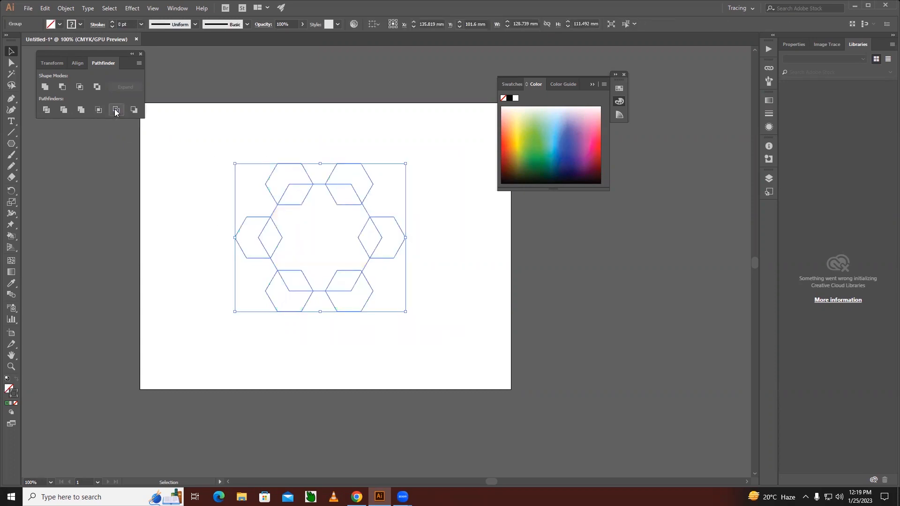
left_click(451, 320)
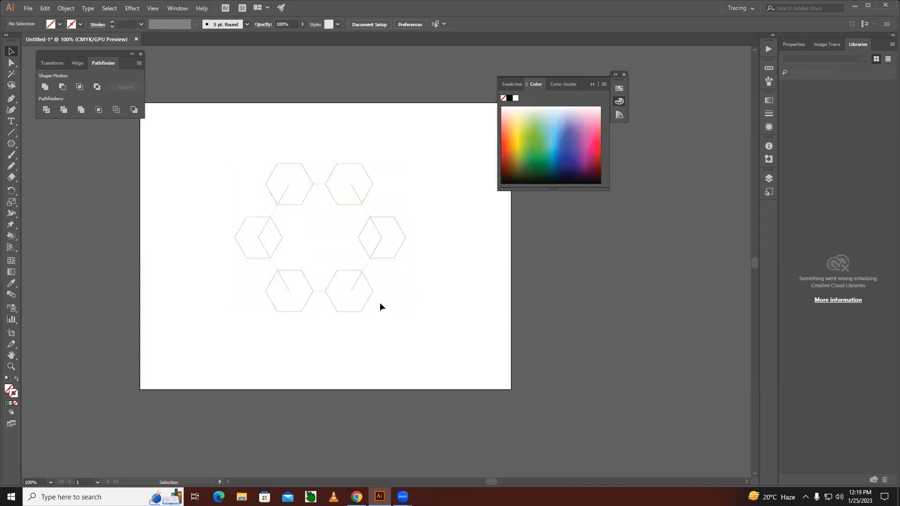
Ungroup the outlined hexagons, pull two line segments of the lower-right hexagon out of place, and undo these changes.
left_click(353, 286)
right_click(353, 286)
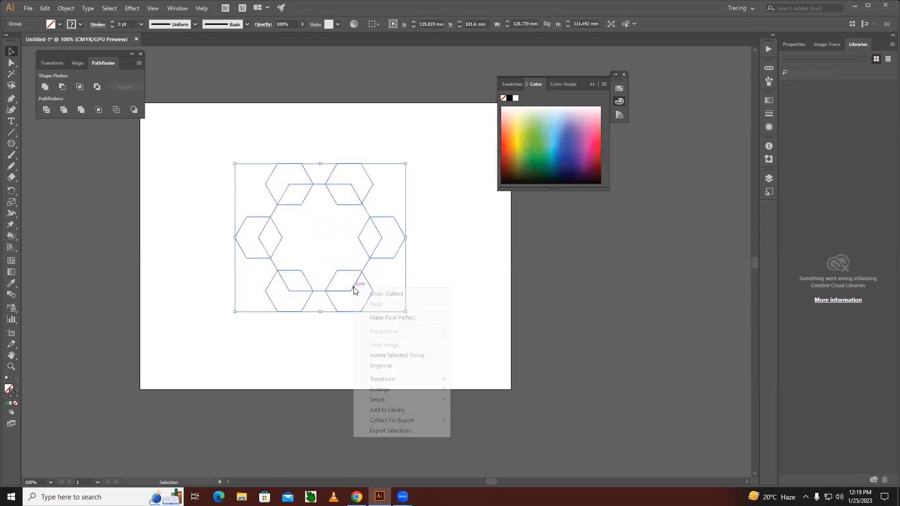
left_click(380, 367)
left_click_drag(357, 314, 380, 350)
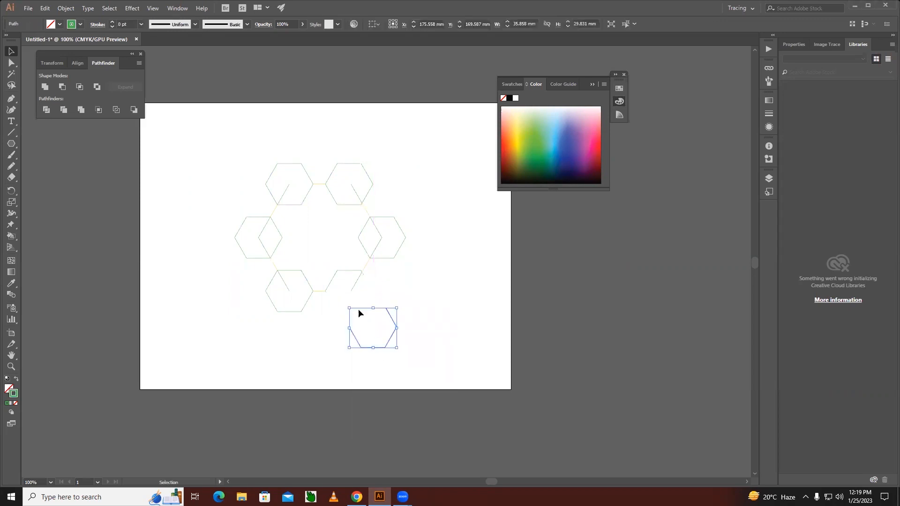
left_click_drag(353, 283, 342, 258)
key("ctrl+z")
key("ctrl+z")
key("ctrl+z")
key("ctrl+z")
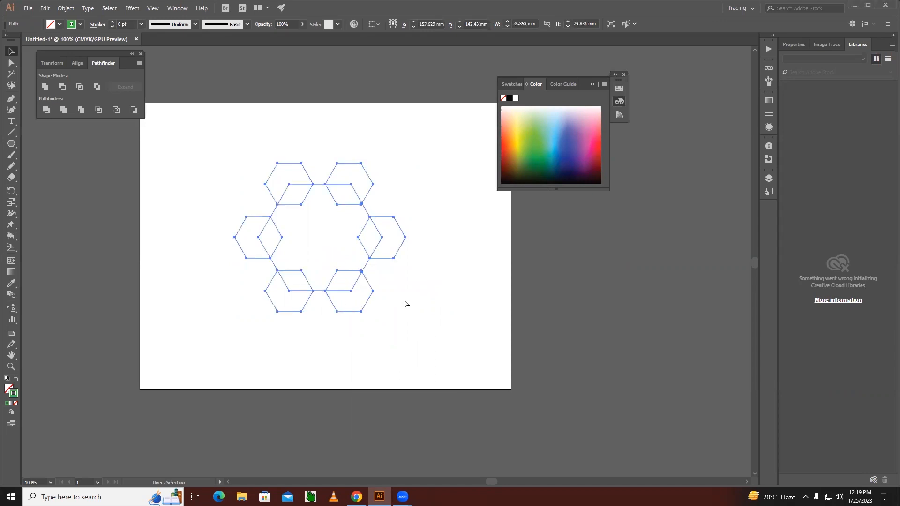
Select all of the outlined hexagon artwork and delete it from the artboard.
key("v")
left_click(367, 293)
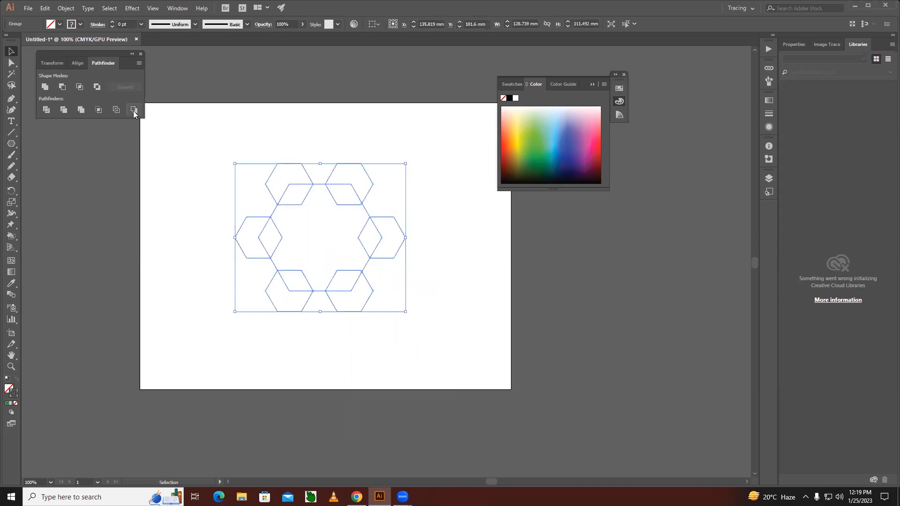
left_click_drag(200, 147, 463, 330)
key("Delete")
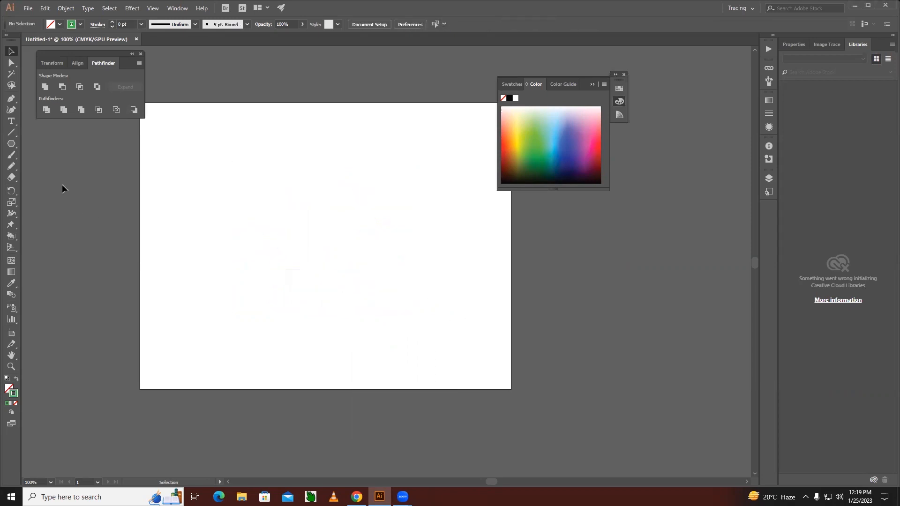
Draw a rectangle about 101 by 94.5 mm in the upper-left part of the artboard and fill it with its green stroke colour.
left_click(11, 144)
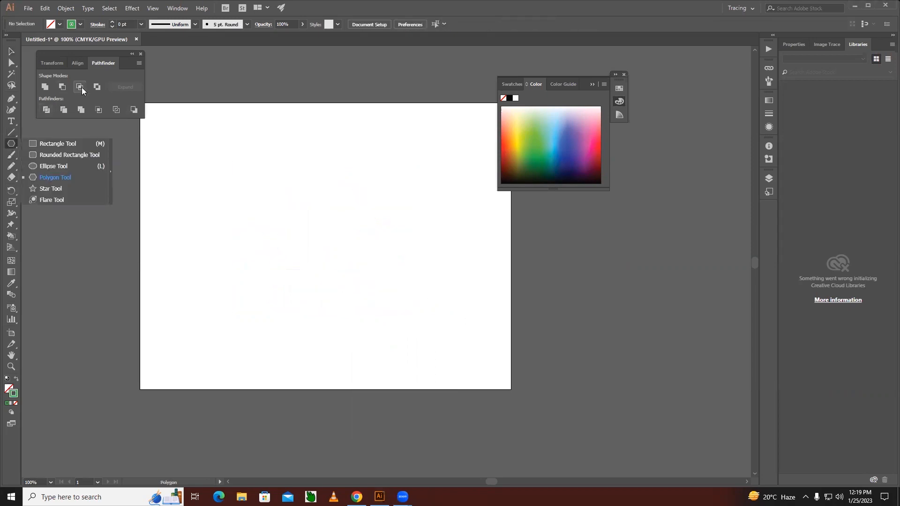
left_click(44, 142)
left_click_drag(226, 154, 360, 281)
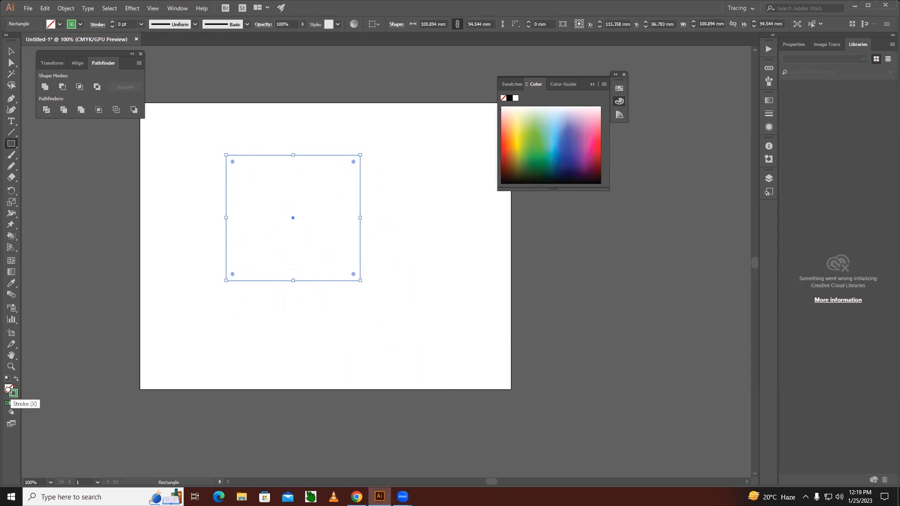
left_click_drag(13, 394, 8, 388)
Draw a circle about 88 mm across overlapping the green rectangle's lower-right corner, and give it a blue stroke and fill.
right_click(12, 144)
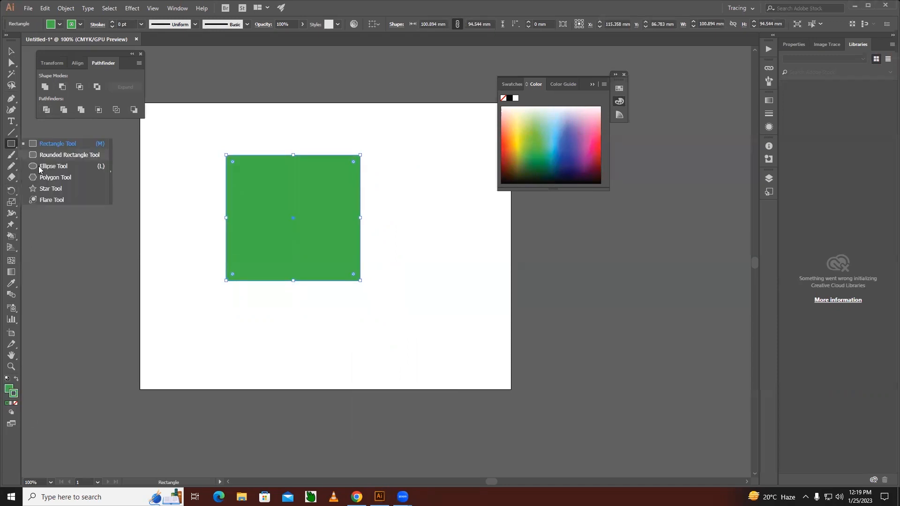
left_click(50, 167)
left_click_drag(296, 220, 413, 337)
left_click(569, 152)
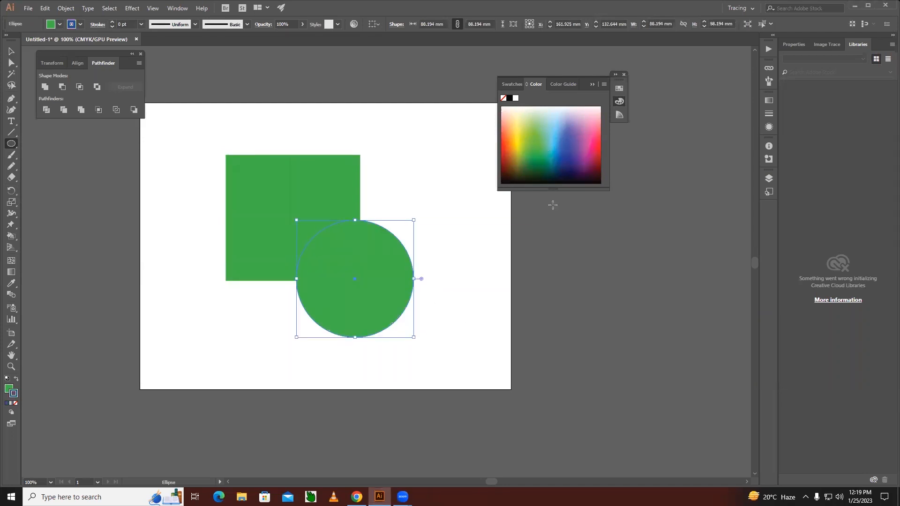
left_click(10, 389)
left_click_drag(14, 393, 9, 387)
Select the green rectangle and the blue circle, try Pathfinder Minus Back on them, and undo it.
left_click(11, 51)
left_click_drag(275, 125, 463, 342)
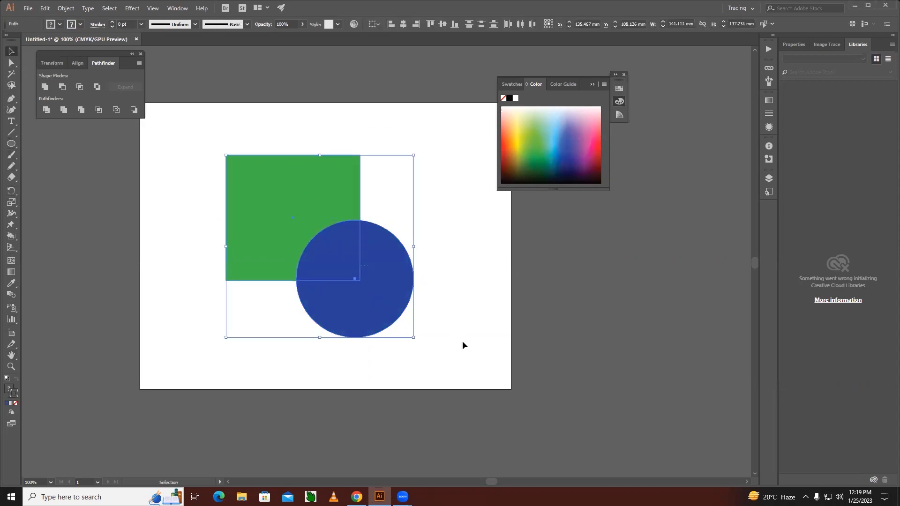
left_click(133, 110)
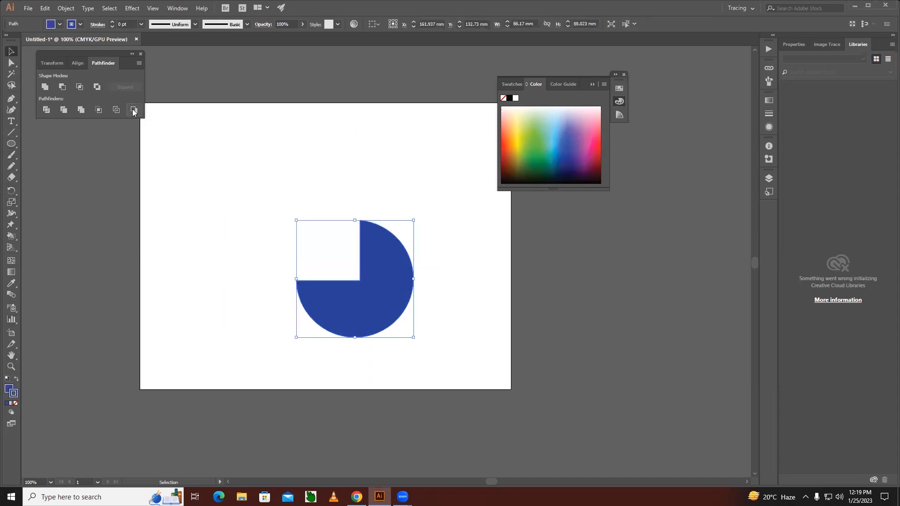
key("ctrl+z")
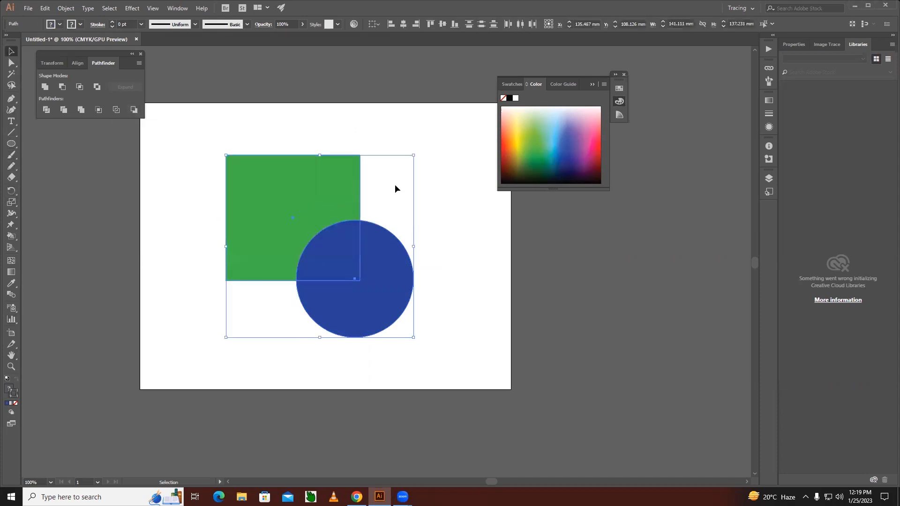
Reselect both shapes, apply Pathfinder Minus Back to cut the rectangle out of the circle, and move the resulting shape up and to the left.
left_click(395, 184)
left_click_drag(421, 348, 273, 201)
left_click(135, 110)
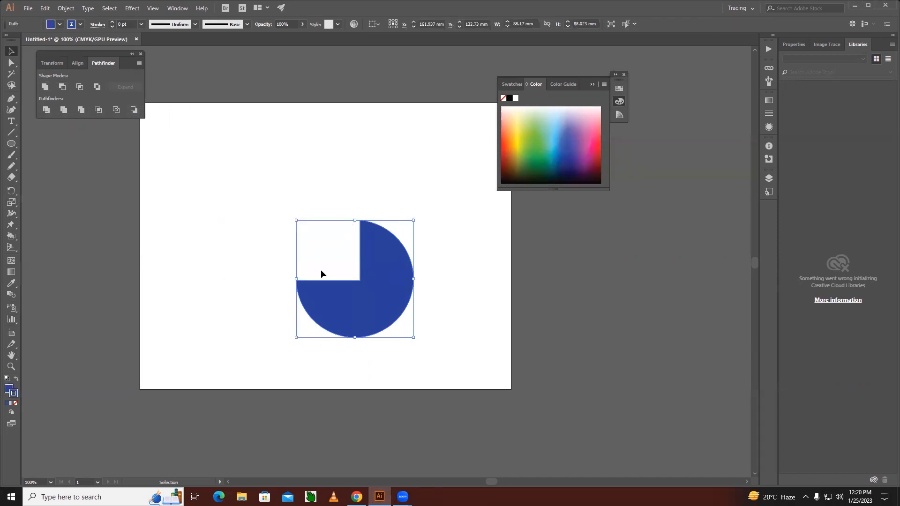
left_click(296, 259)
left_click_drag(367, 300, 306, 234)
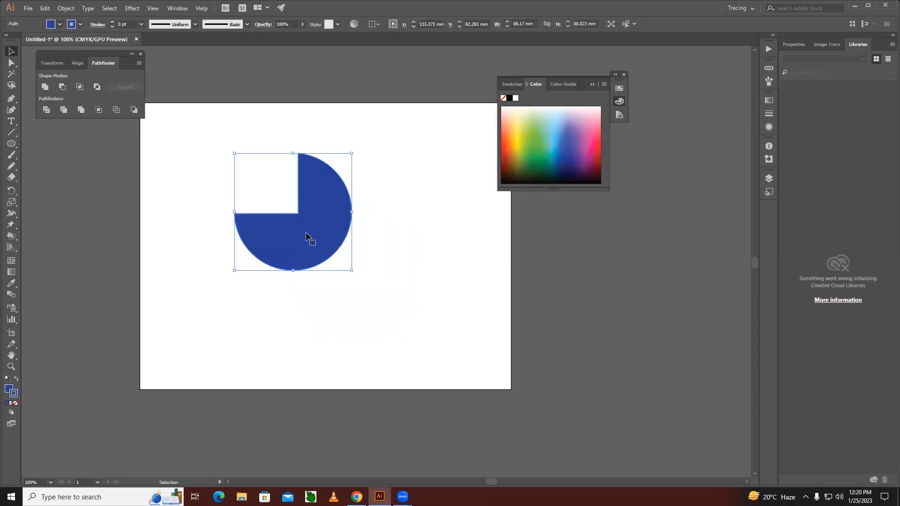